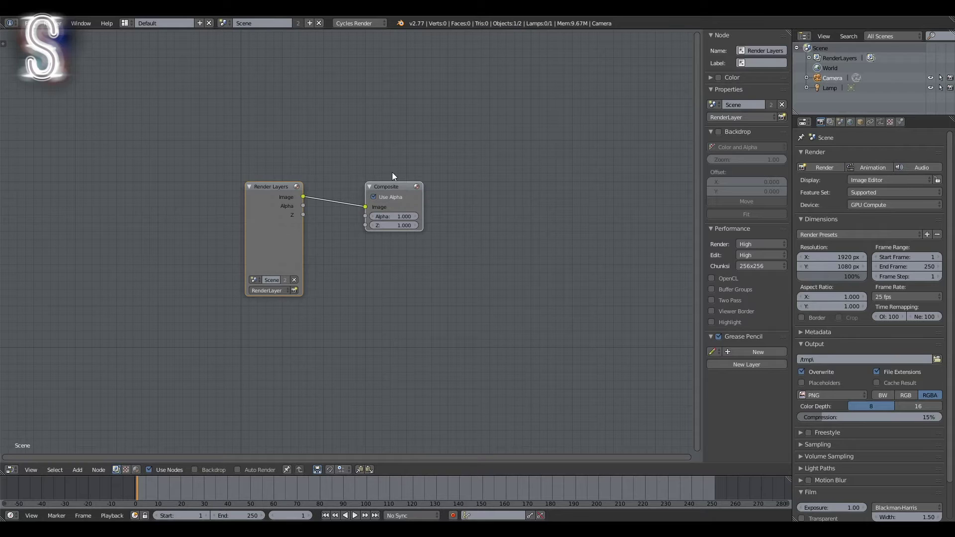
Replace the Render Layers node with an Image input node placed beside the Composite node
key("x")
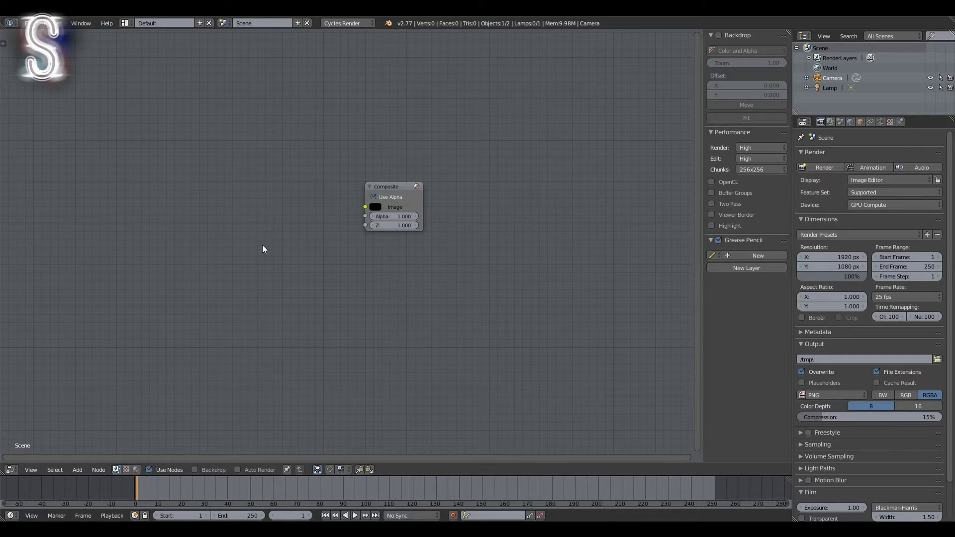
left_click(77, 470)
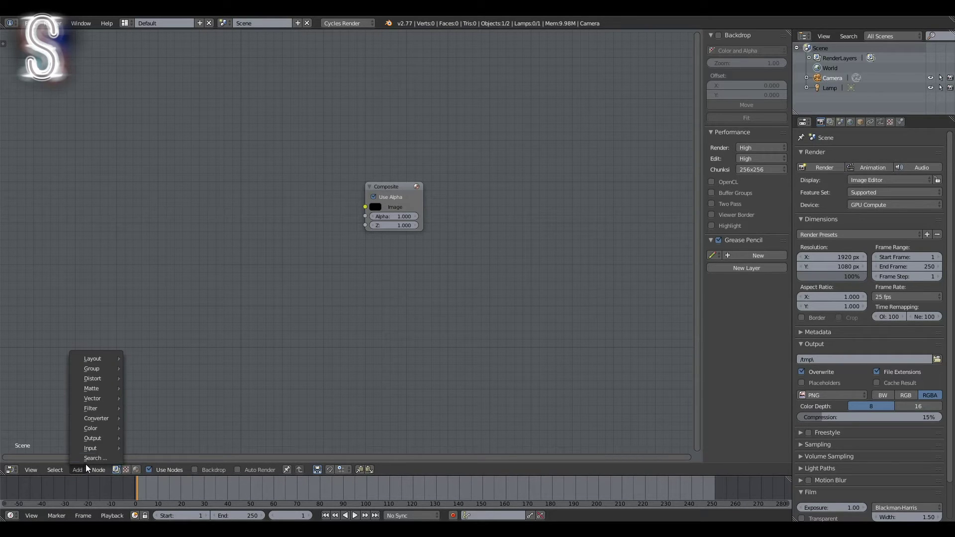
mouse_move(112, 449)
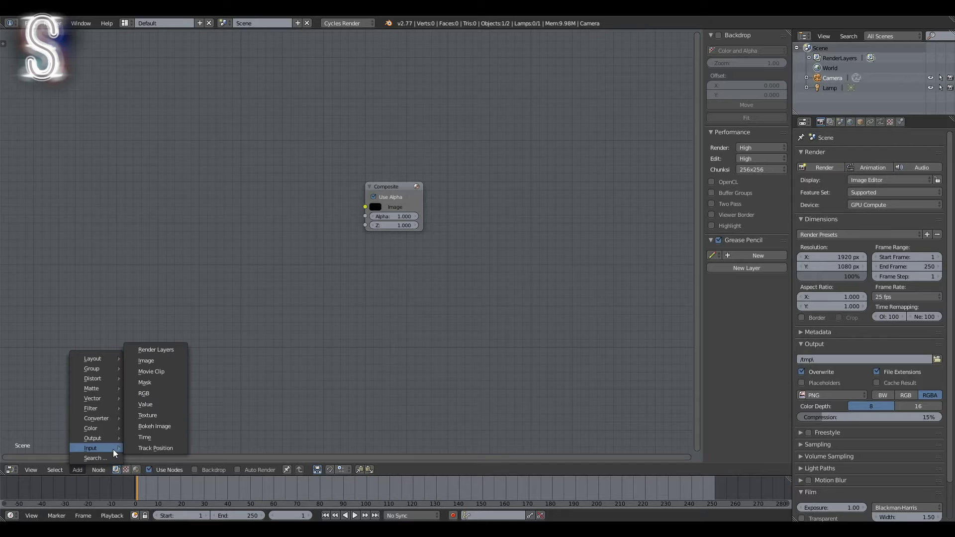
left_click(162, 361)
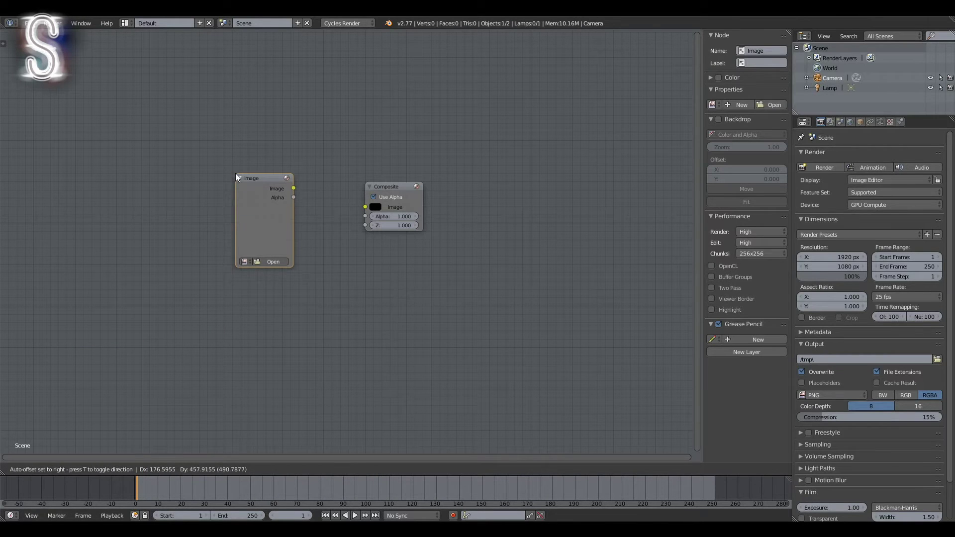
left_click(236, 177)
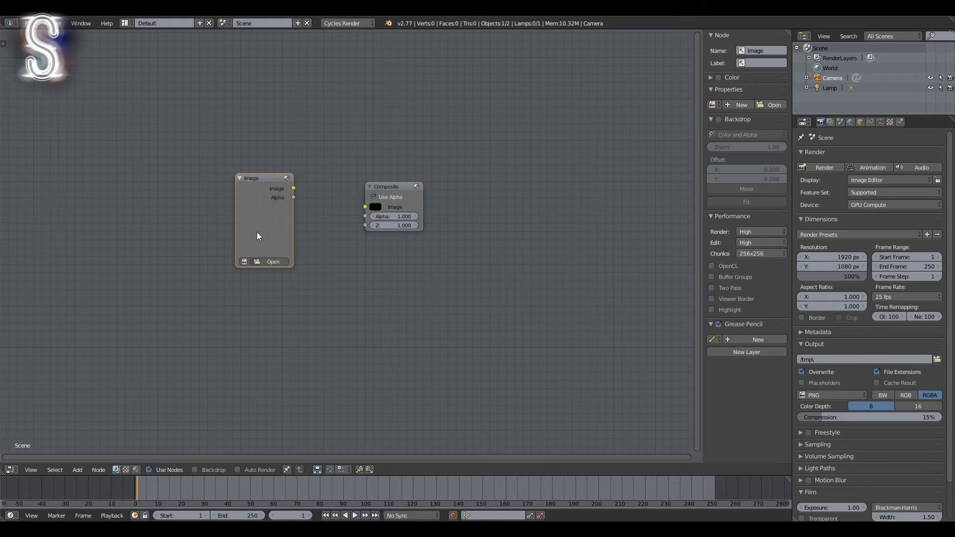
Load 1.JPG through 6.JPG from the Rec1 Pictures folder into the Image node as a sequence and widen the node
left_click(263, 259)
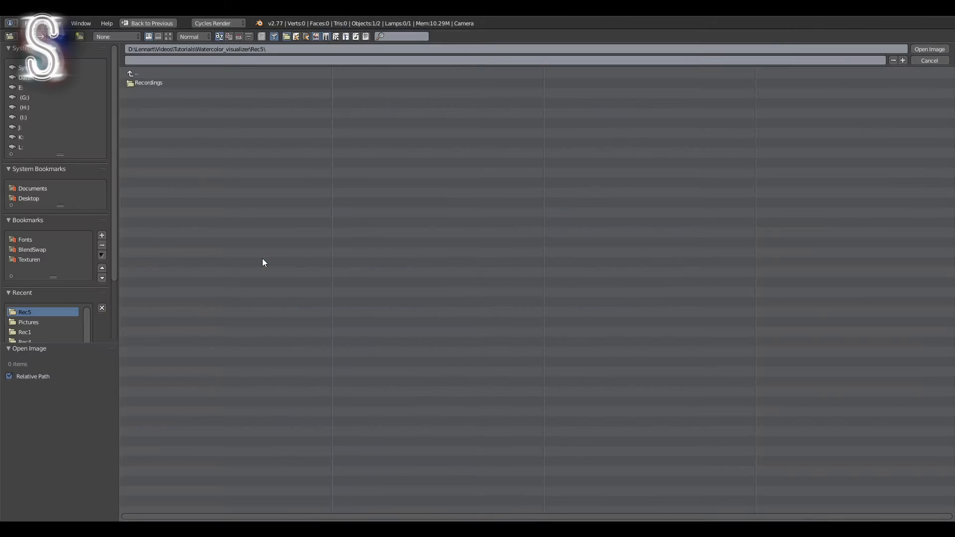
left_click(160, 72)
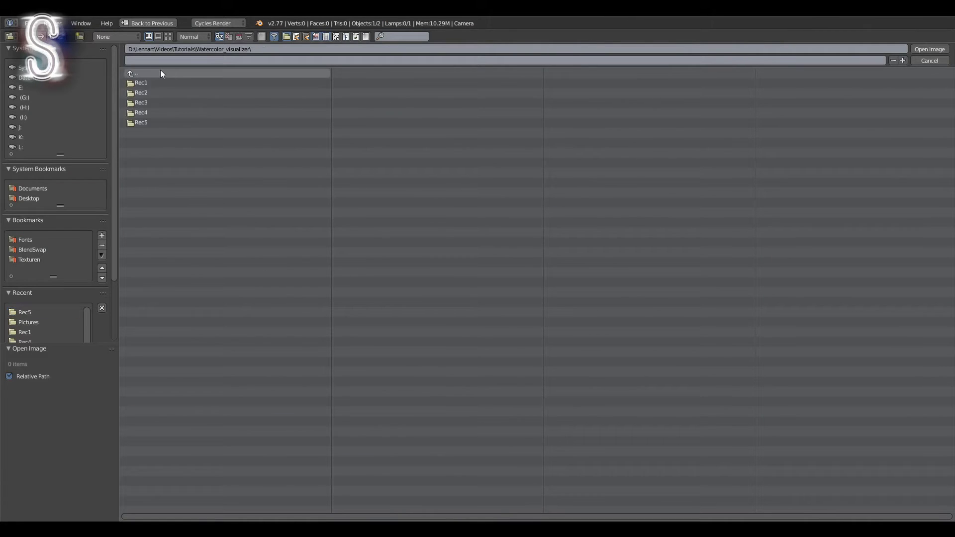
left_click(151, 81)
left_click(152, 84)
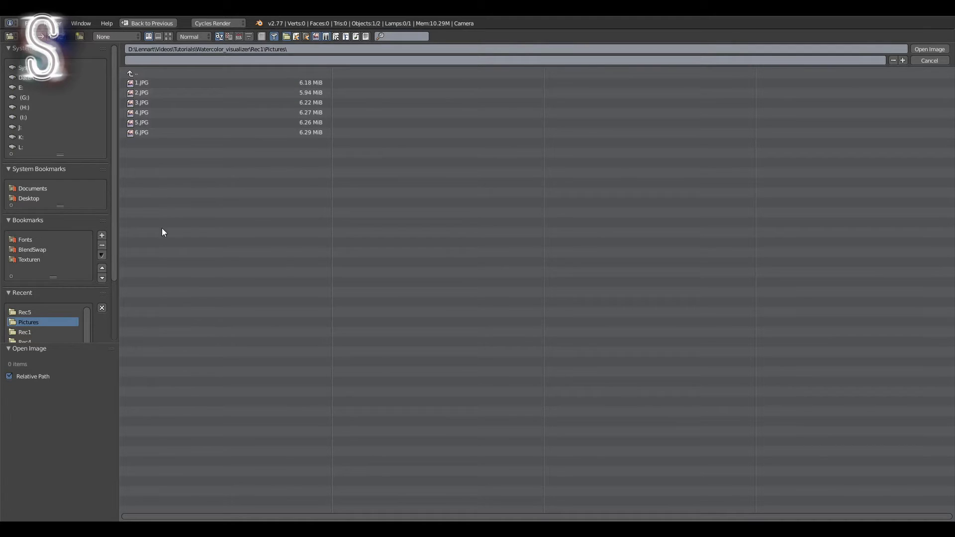
left_click_drag(162, 234, 265, 84)
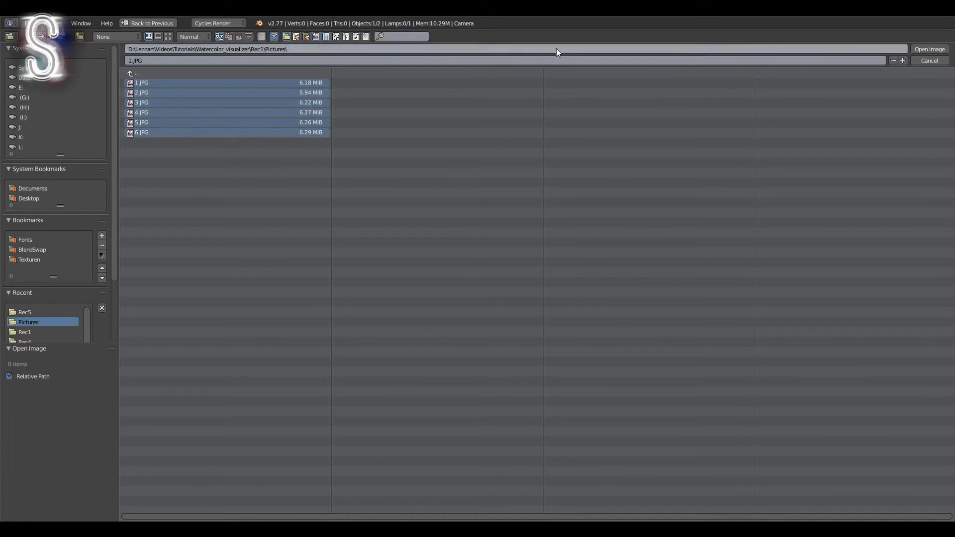
left_click(927, 48)
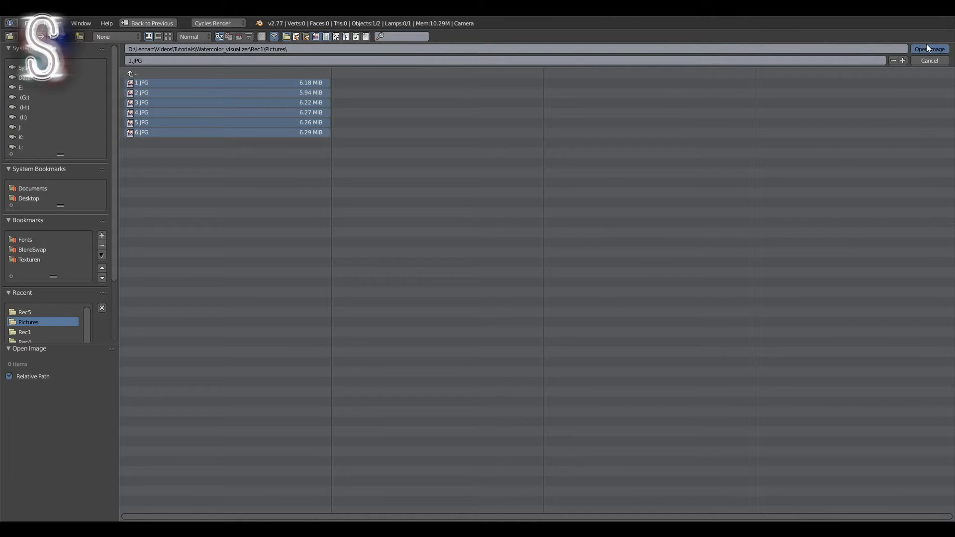
left_click_drag(236, 239, 112, 254)
middle_click_drag(320, 297, 362, 228)
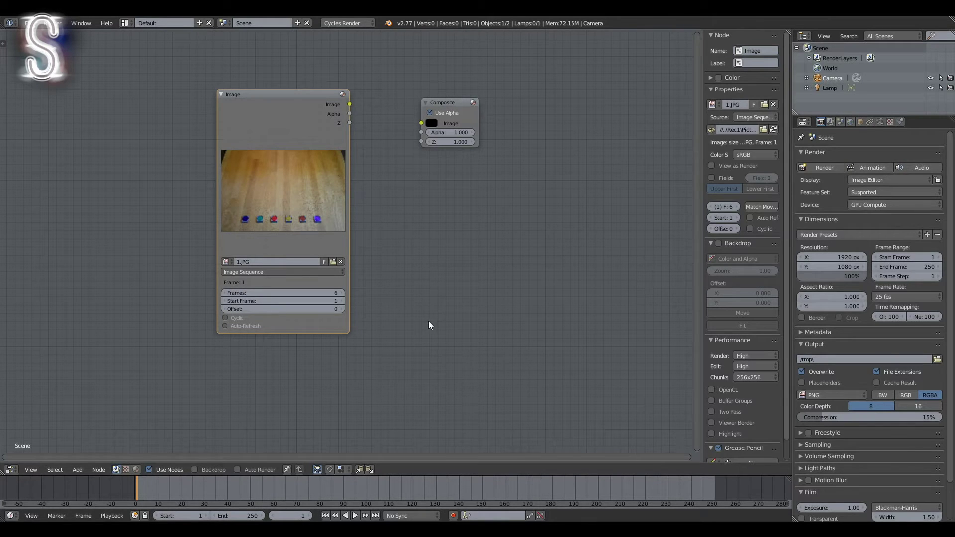
Step through the first frames to preview the image sequence and return to frame 1
key("Right")
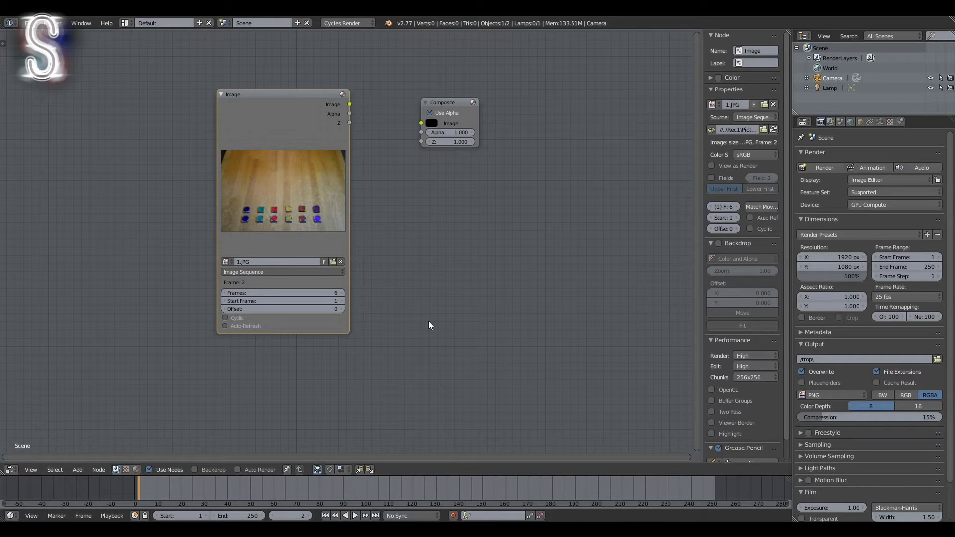
key("Right")
key("Left")
key("Left")
Set the Image node's number of frames to 1
scroll(428, 320, "up", 2)
middle_click_drag(428, 321, 508, 354)
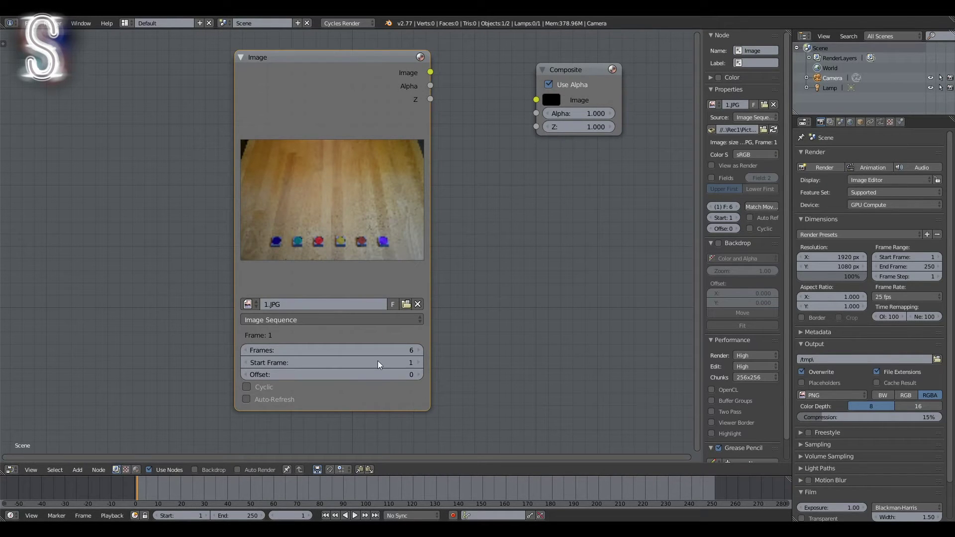
left_click(342, 352)
type("1")
key("Return")
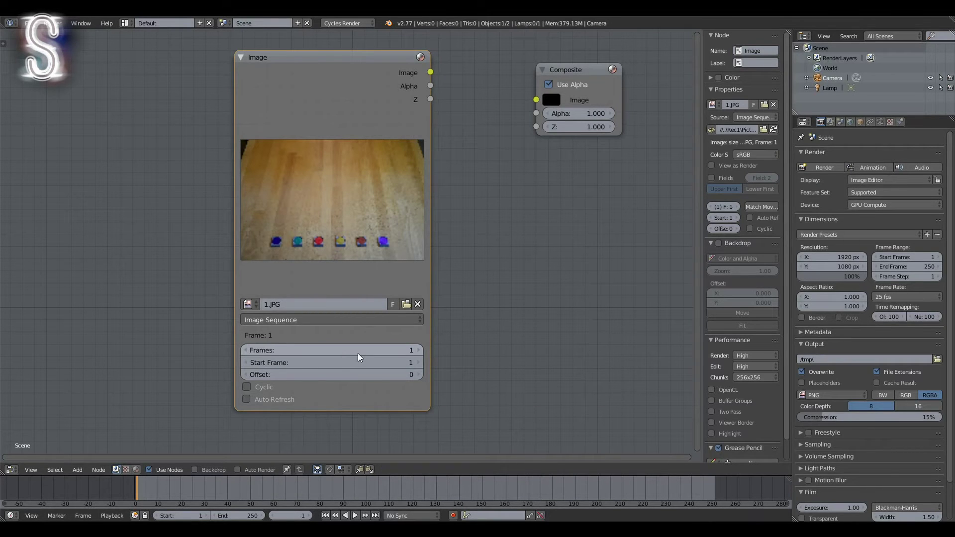
Advance the timeline to check which picture the Image node shows, and return to the first frame
key("Right")
key("Right")
key("Right")
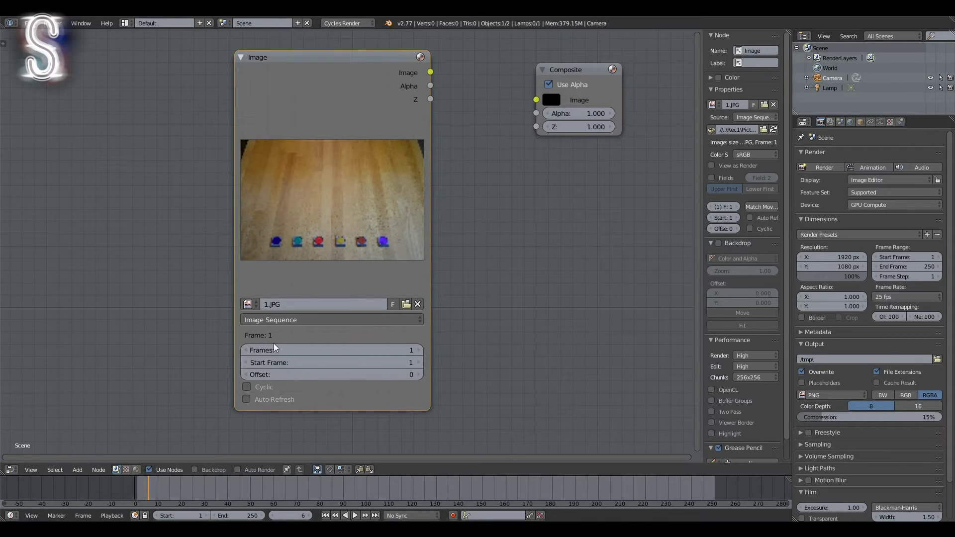
key("shift+Left")
Try raising the Image node's Offset to 3 and return it to 0
left_click(419, 374)
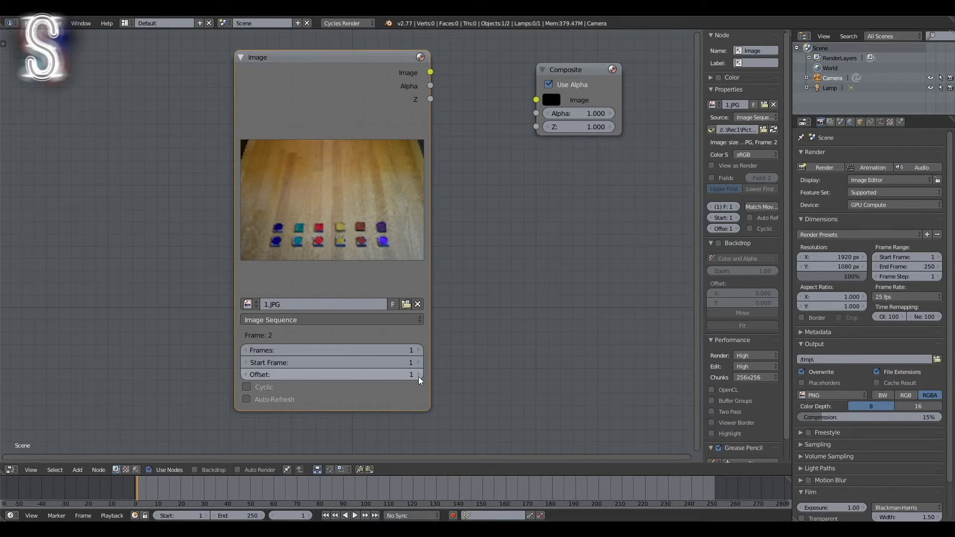
left_click(419, 375)
left_click(419, 375)
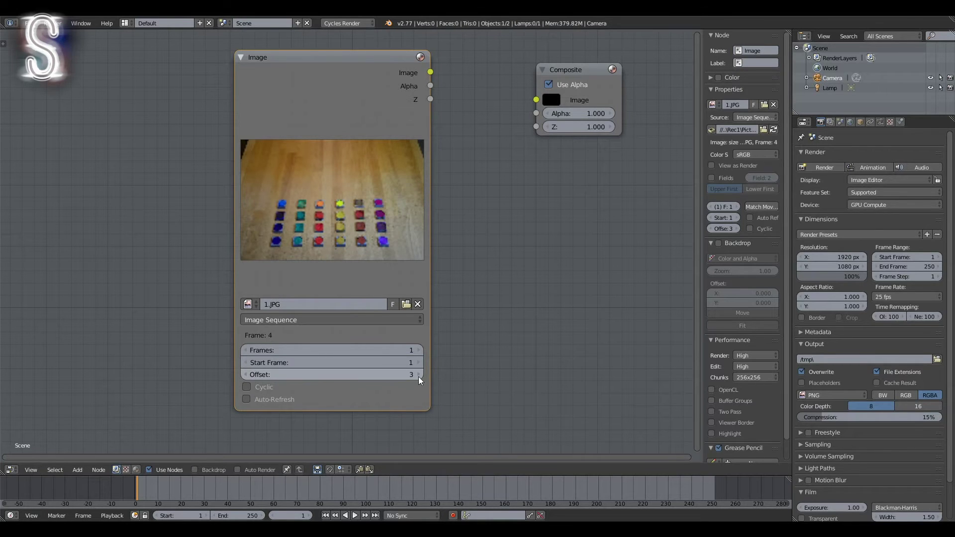
left_click(244, 374)
left_click(244, 375)
left_click(244, 375)
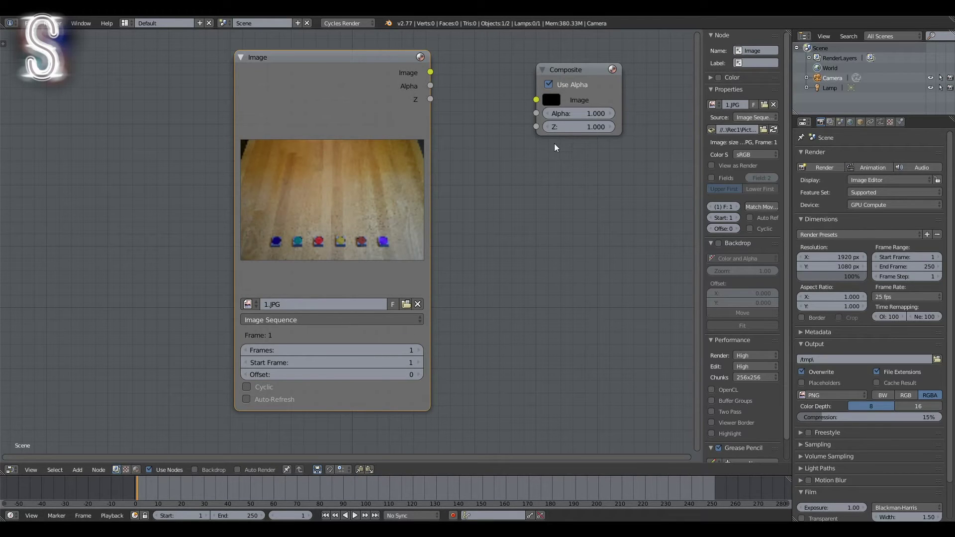
Set both the name and the label of the Image node to Blue
scroll(485, 247, "down", 3)
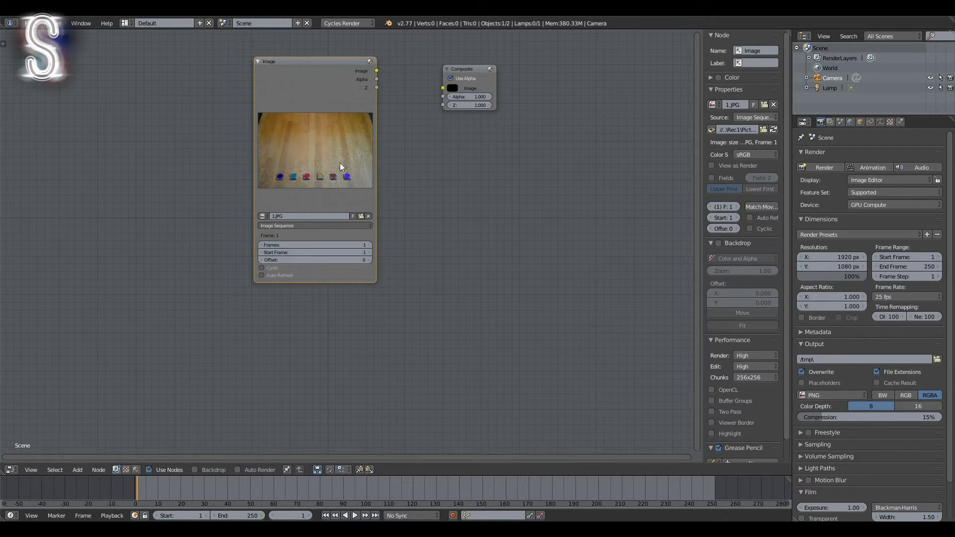
middle_click_drag(353, 137, 349, 200)
scroll(373, 204, "up", 4)
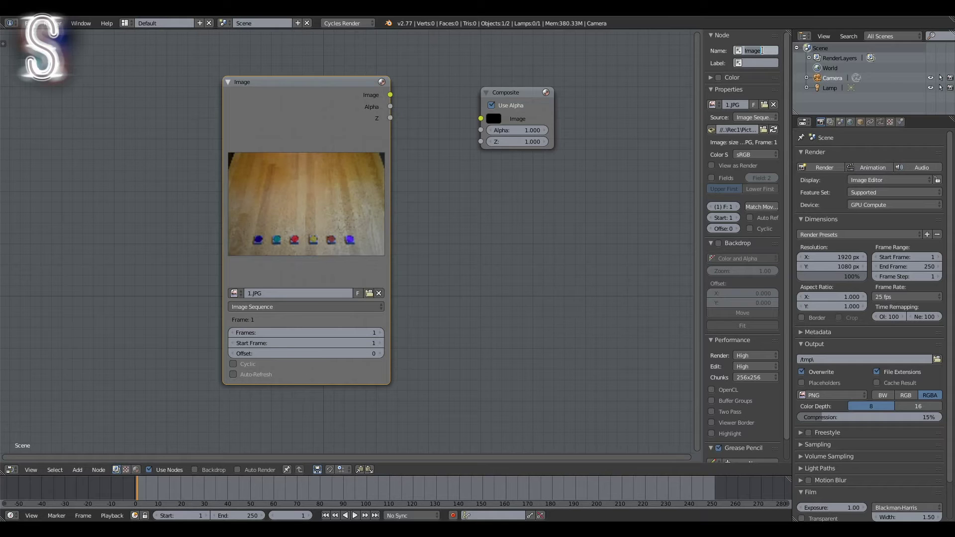
type("BlueBlue")
key("Return")
Enable a custom color on the Blue node and set it to bright blue at full brightness
left_click(733, 76)
left_click(718, 77)
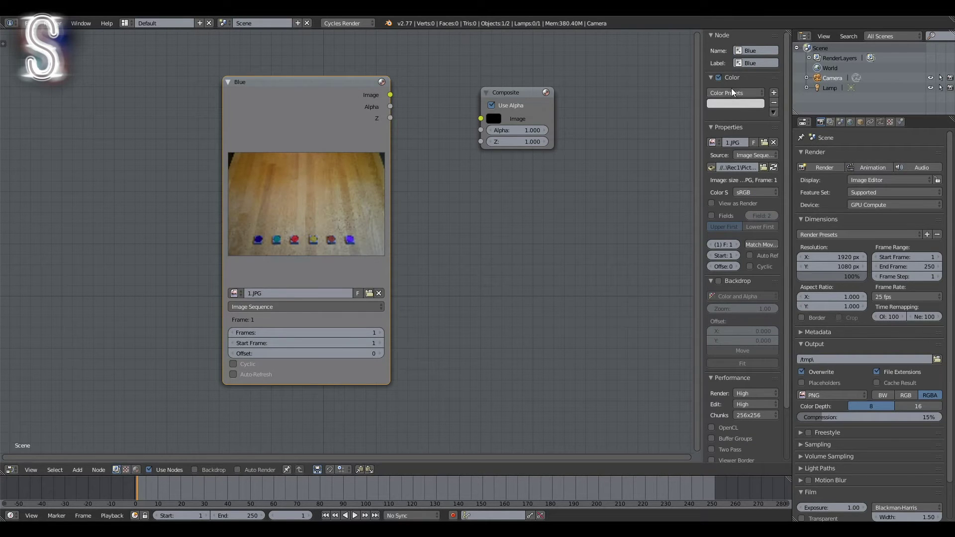
left_click(737, 104)
left_click(765, 121)
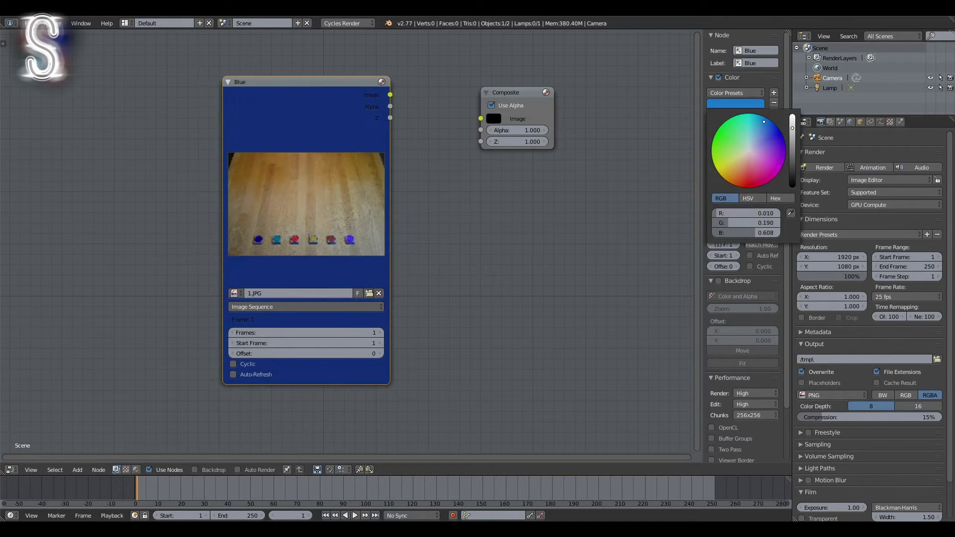
left_click(792, 116)
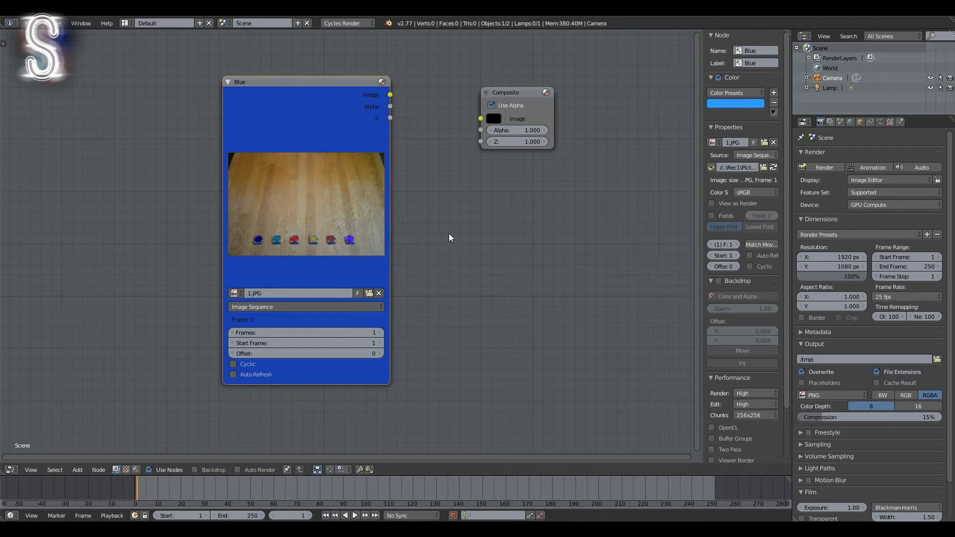
Duplicate the Blue image node and place the copy directly below it
scroll(448, 238, "down", 4)
key("shift+d")
left_click(428, 333)
scroll(348, 264, "up", 4)
middle_click_drag(285, 258, 353, 199)
Set both the name and the label of the duplicated image node to Green
left_click(766, 51)
type("Green")
key("Return")
left_click(756, 60)
type("Gr")
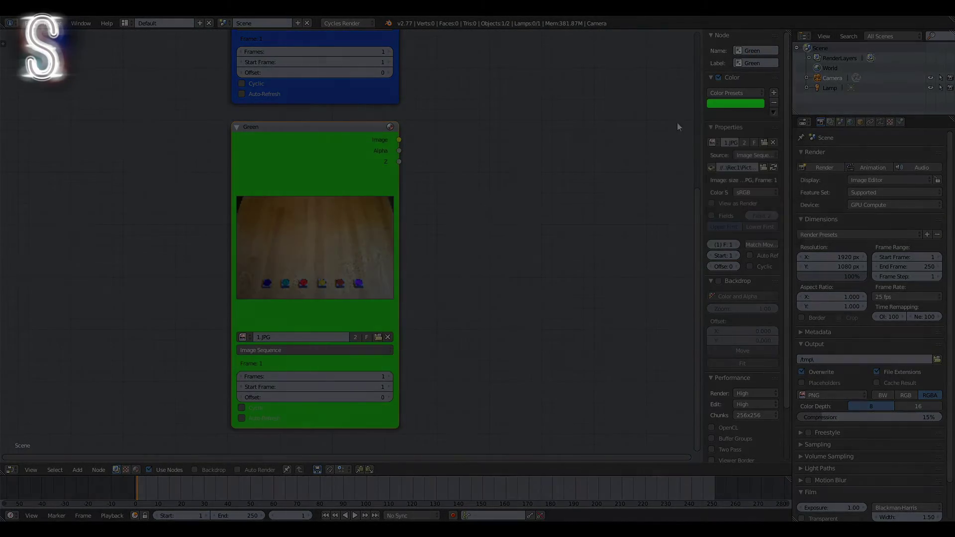
Try an Offset of 1 on the Blue image node and return it to 0
scroll(479, 154, "down", 4)
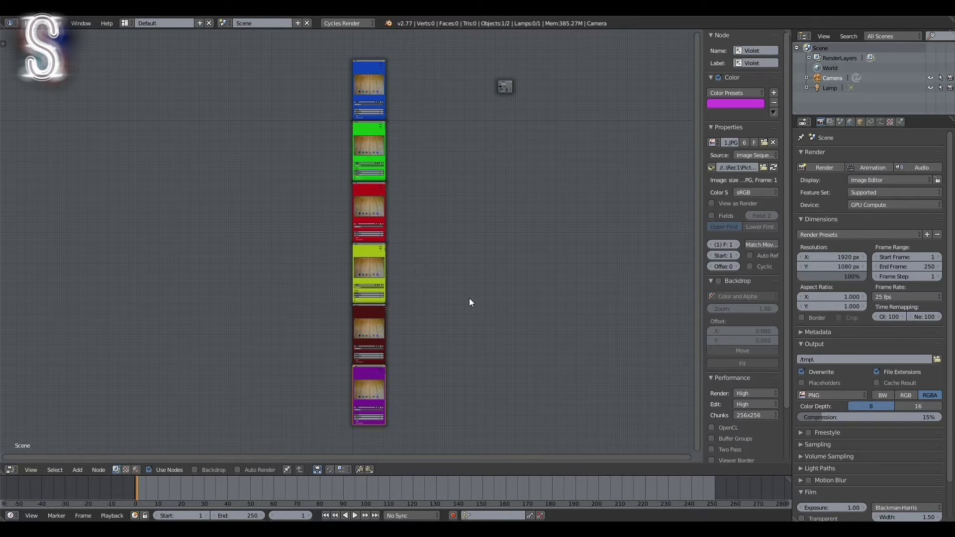
scroll(469, 299, "up", 6)
middle_click_drag(468, 173, 464, 274)
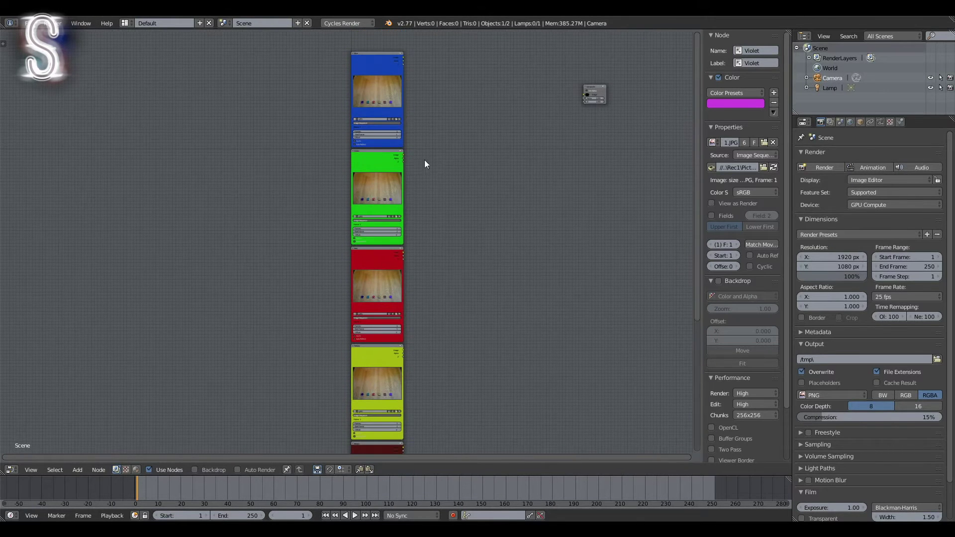
scroll(427, 156, "up", 4)
middle_click_drag(435, 99, 423, 172)
scroll(353, 414, "up", 3)
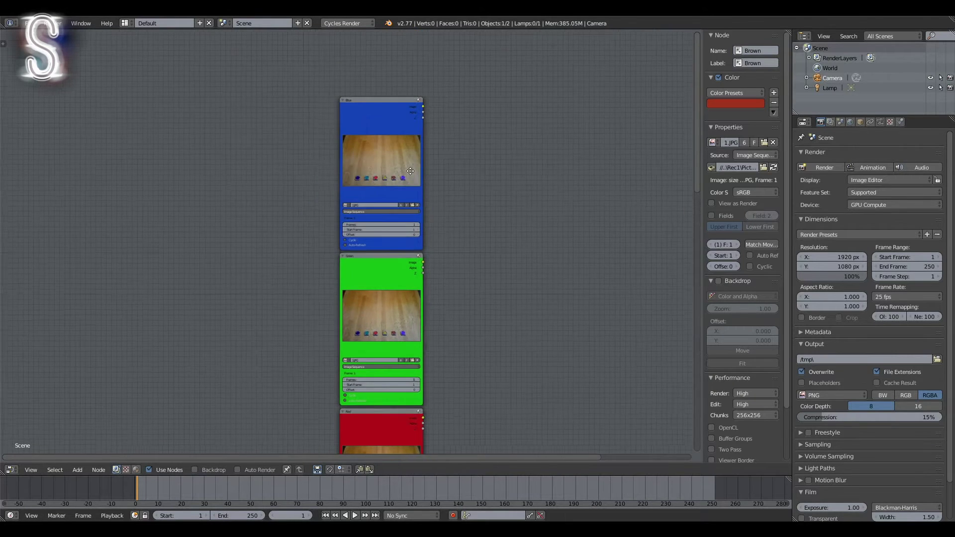
scroll(402, 177, "up", 1)
middle_click_drag(402, 177, 366, 217)
scroll(349, 229, "up", 3)
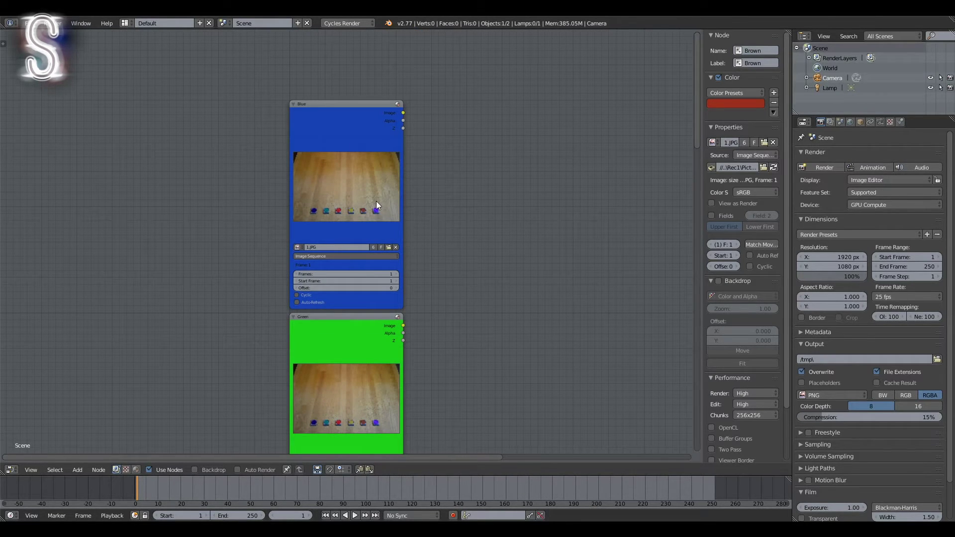
scroll(381, 204, "up", 1)
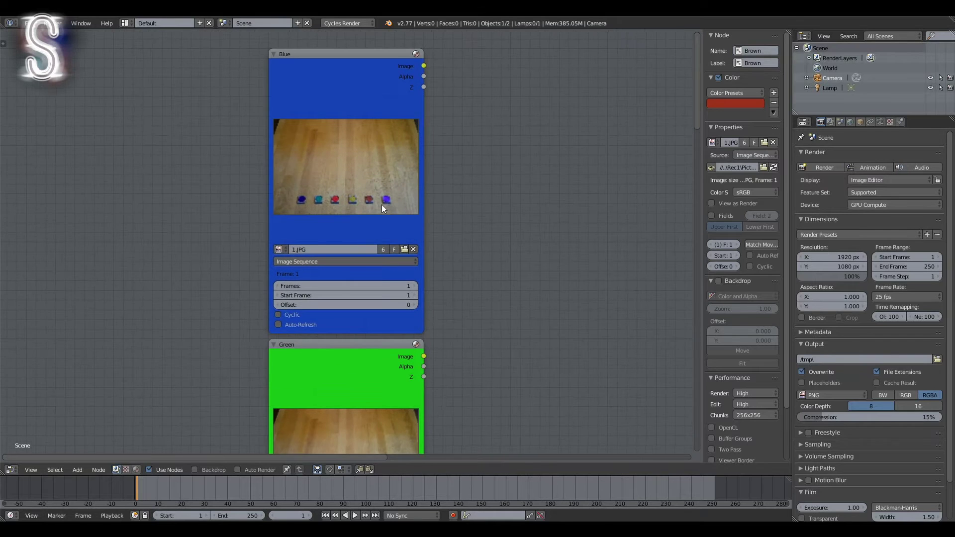
middle_click_drag(381, 204, 375, 214)
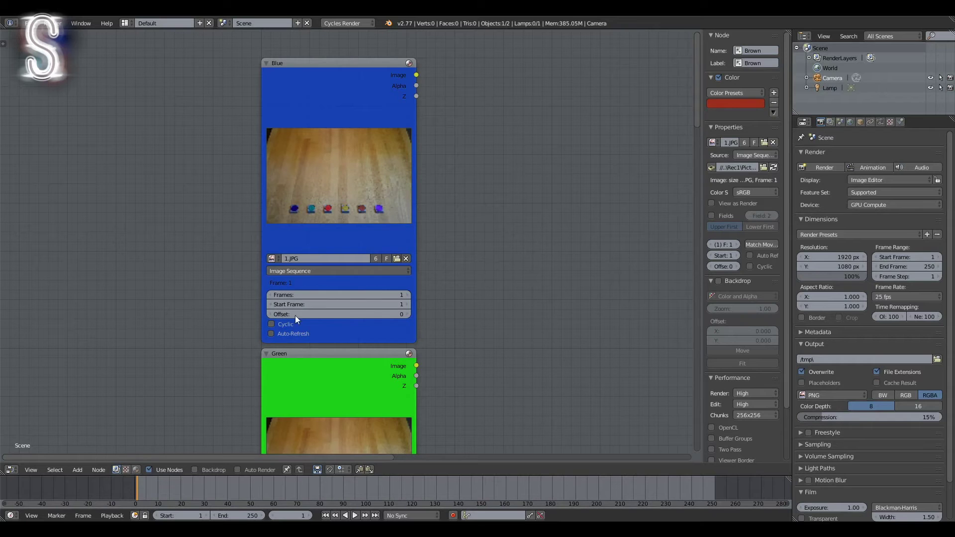
left_click(406, 314)
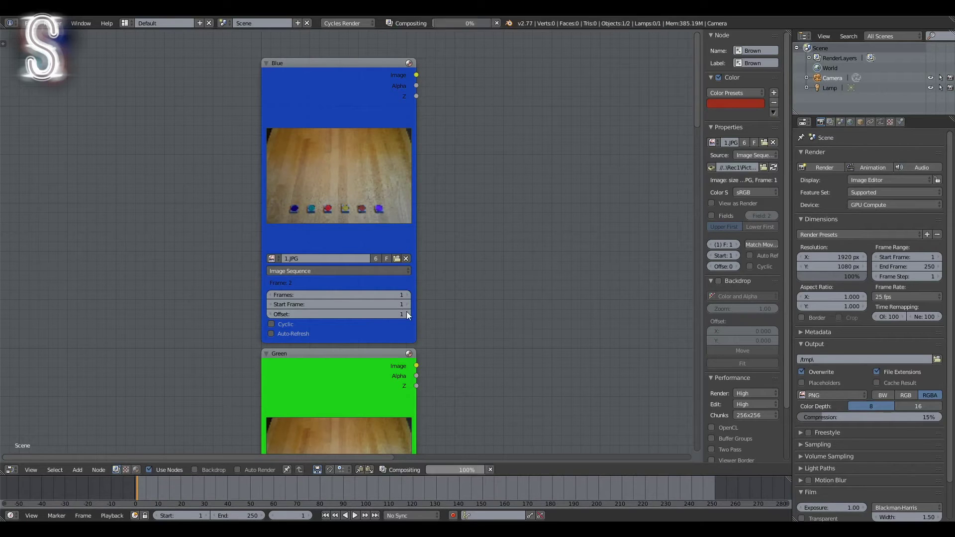
left_click(267, 313)
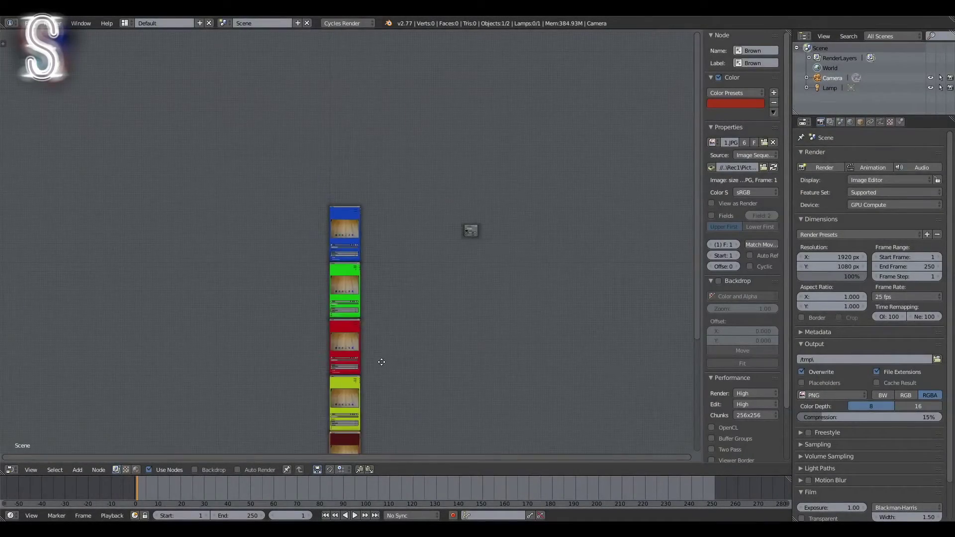
Keyframe the Offset value of each color-coded image node, working down the column from Blue to Violet
middle_click_drag(382, 362, 375, 201)
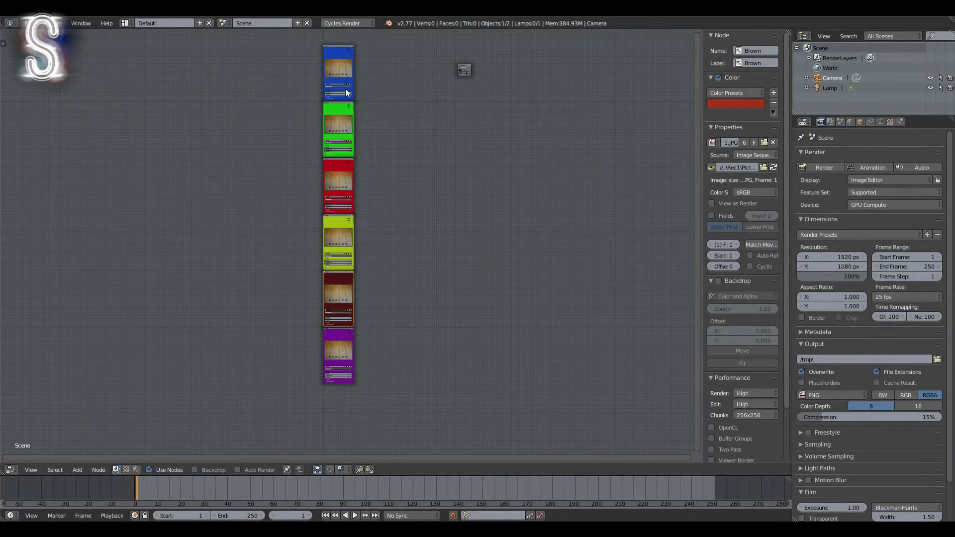
middle_click_drag(345, 88, 336, 234)
scroll(338, 243, "up", 5)
scroll(329, 231, "up", 3)
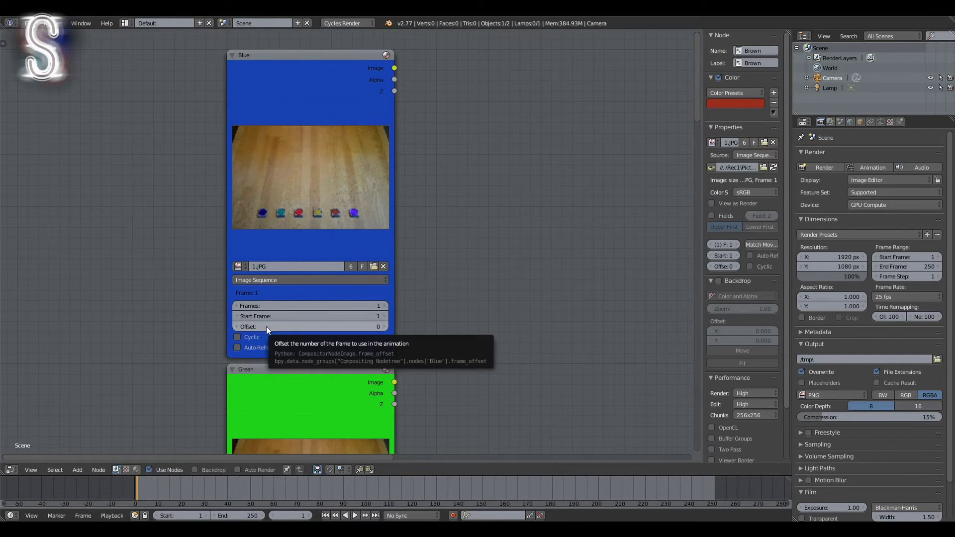
scroll(288, 330, "up", 1)
middle_click_drag(294, 339, 378, 407)
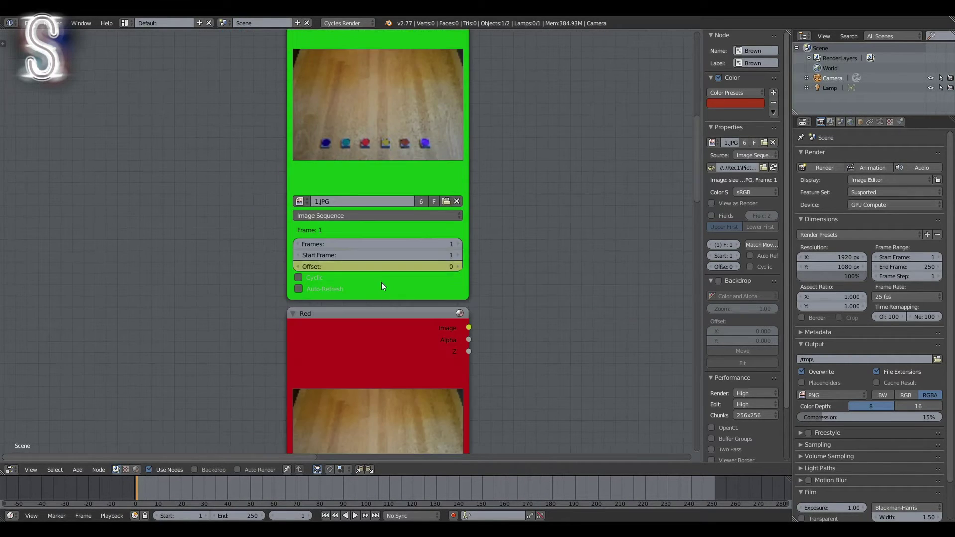
middle_click_drag(383, 282, 424, 274)
scroll(424, 278, "down", 15, "shift")
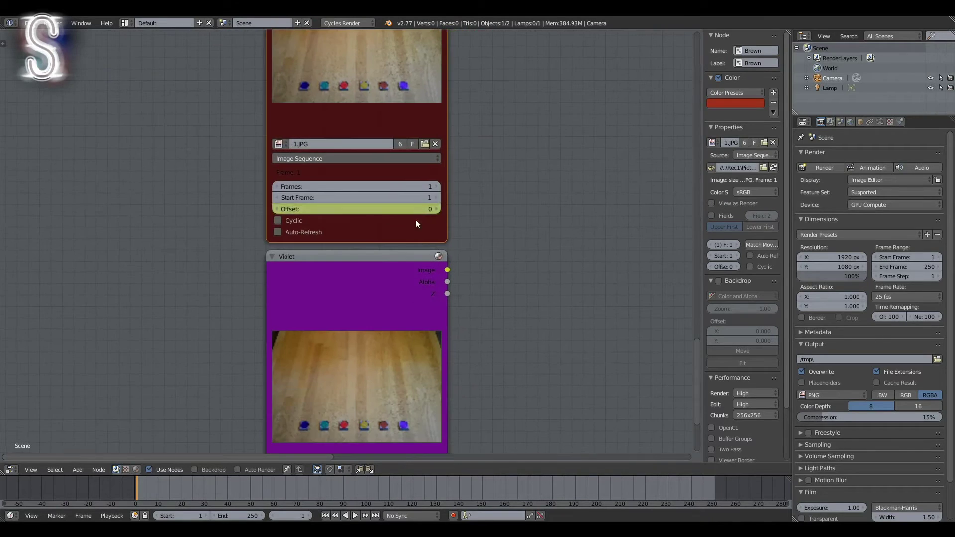
Hide the node editor's sidebar, split the editor into two side-by-side areas and switch the second one to the Graph Editor
key("Home")
key("n")
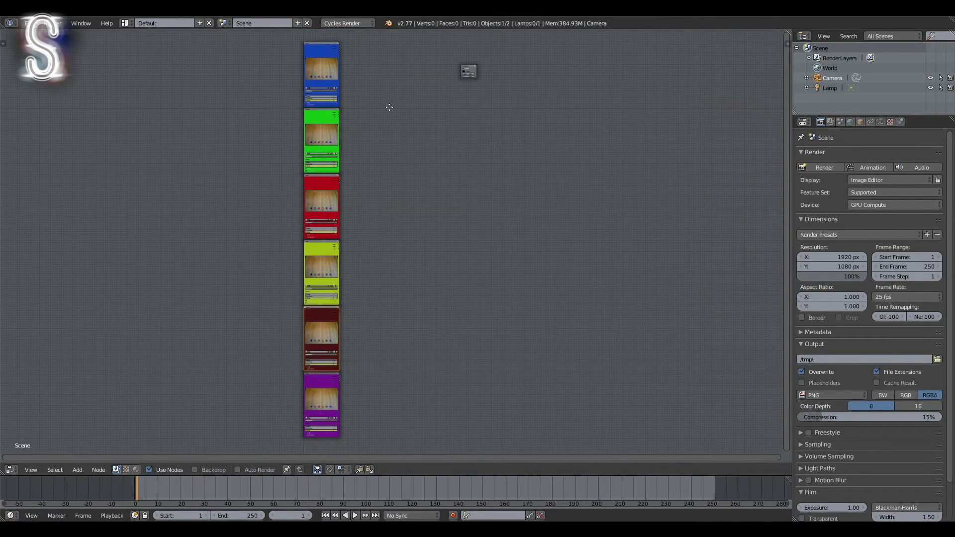
left_click_drag(2, 473, 420, 469)
left_click(434, 470)
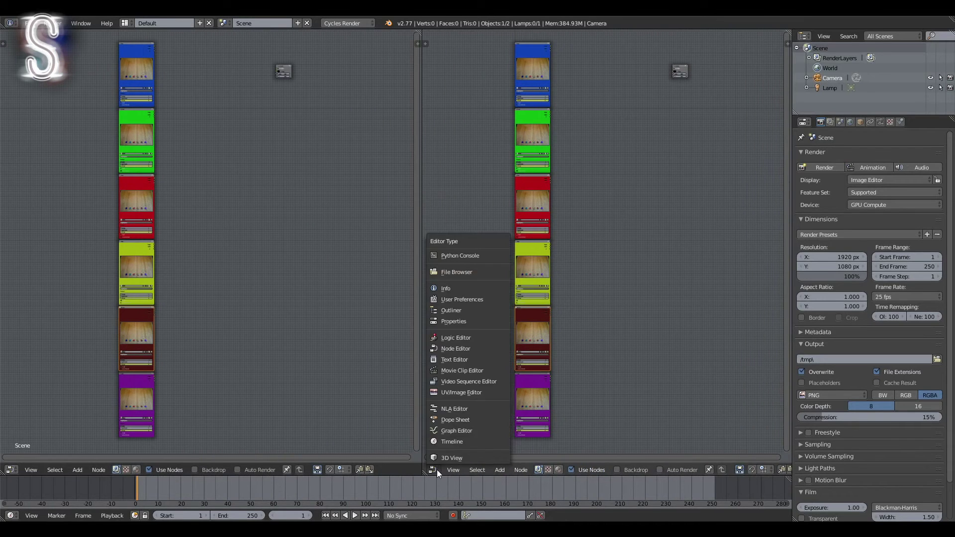
left_click(458, 431)
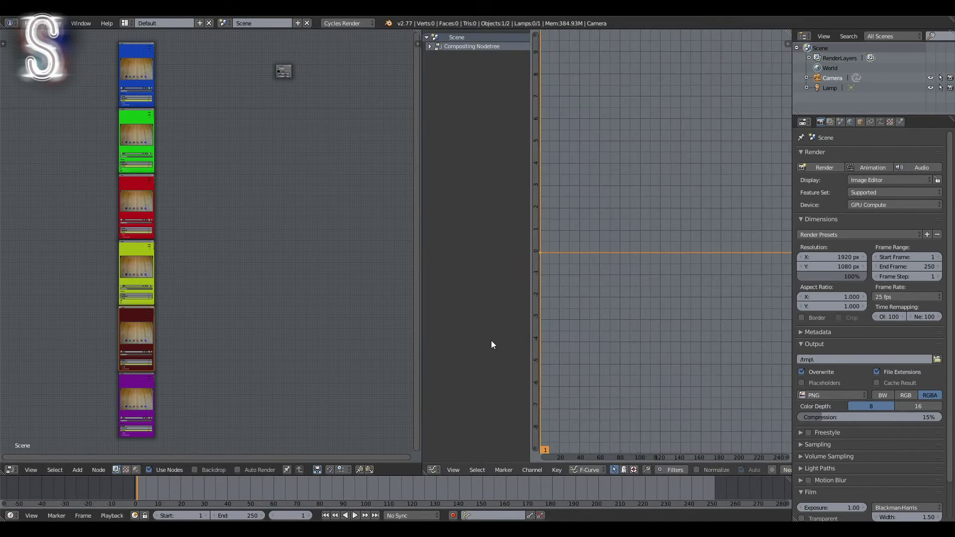
Expand the Compositing Nodetree channels and turn off the only-selected filter to list the Offset curves of all image nodes
left_click(430, 47)
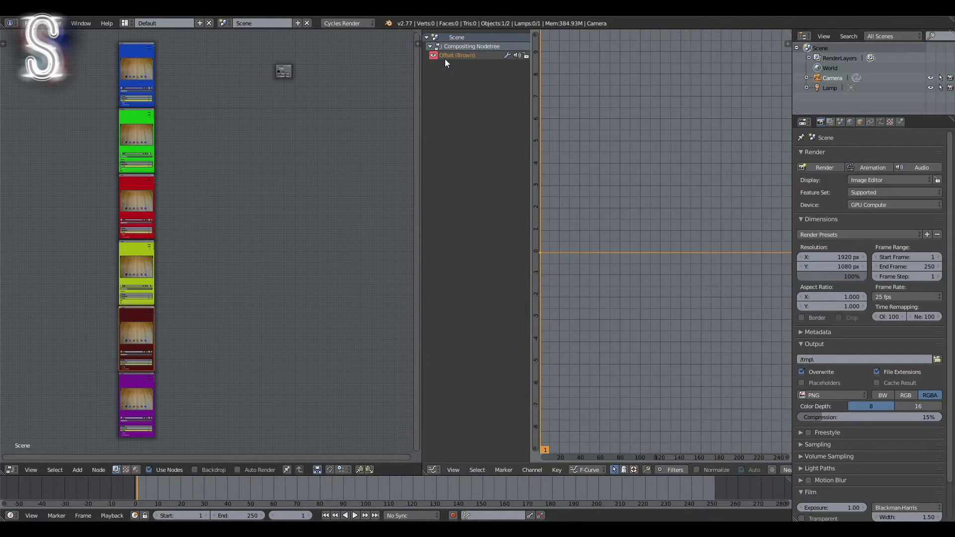
left_click(287, 67)
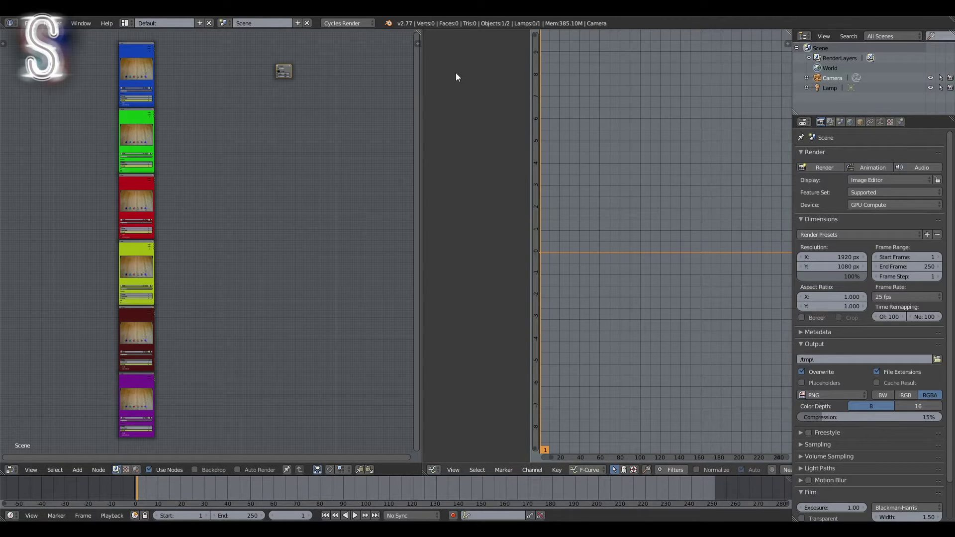
left_click(614, 470)
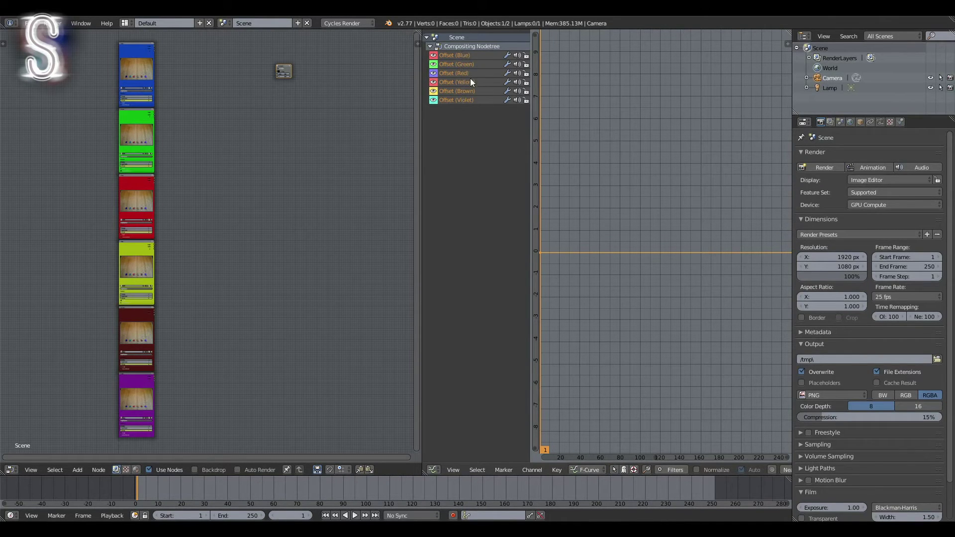
left_click(614, 469)
Frame the Blue and Green nodes and widen the Graph Editor by narrowing the node editor beside it
scroll(228, 80, "up", 3)
middle_click_drag(239, 171, 366, 330)
scroll(281, 315, "up", 4)
left_click_drag(422, 183, 183, 189)
Start Bake Sound to F-Curves for the Offset (Blue) curve and choose TheFatRat - Unity.mp3 from the Rec1 folder
left_click(211, 56)
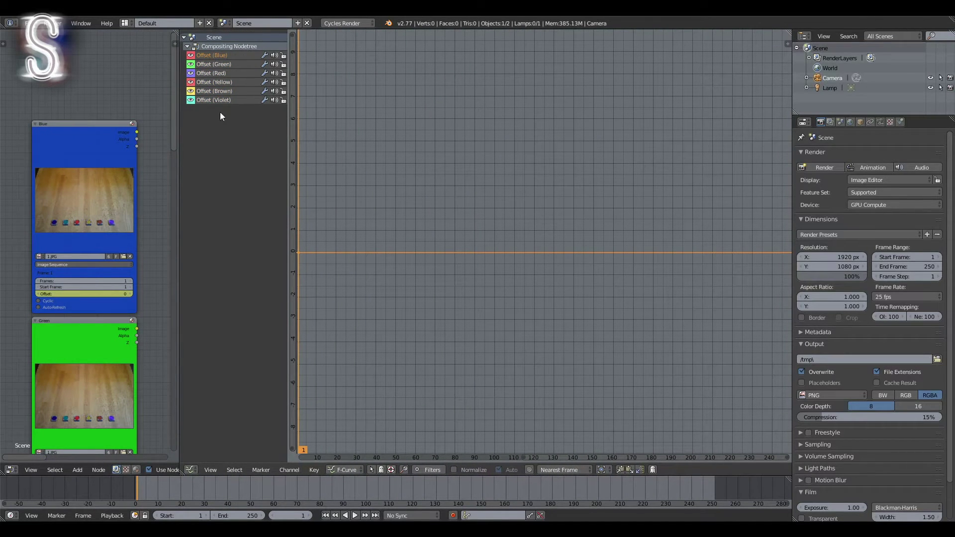
left_click(314, 470)
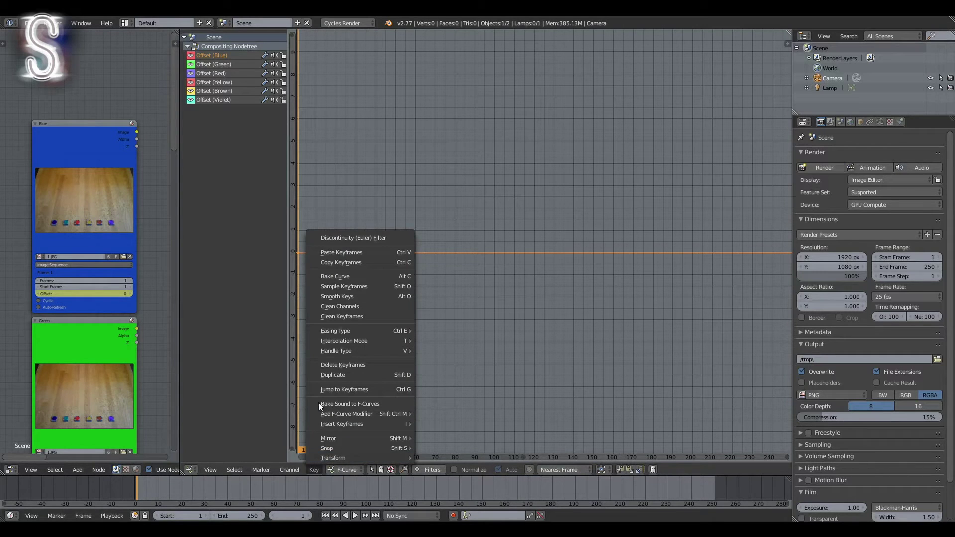
left_click(334, 404)
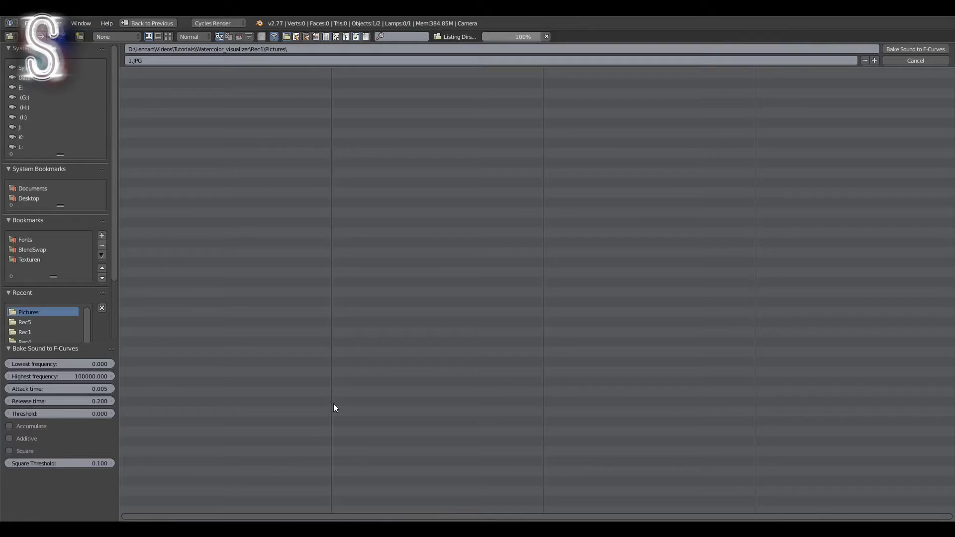
left_click(142, 74)
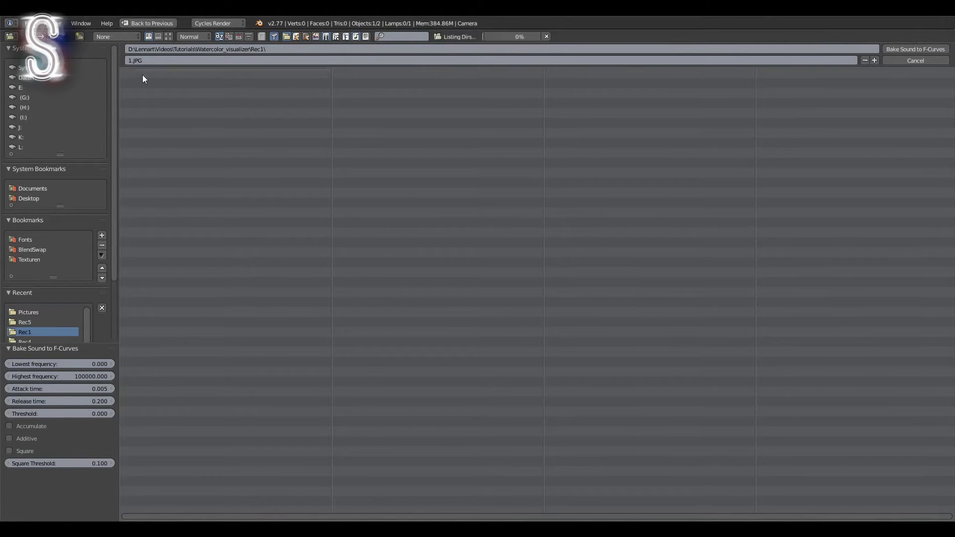
left_click(192, 115)
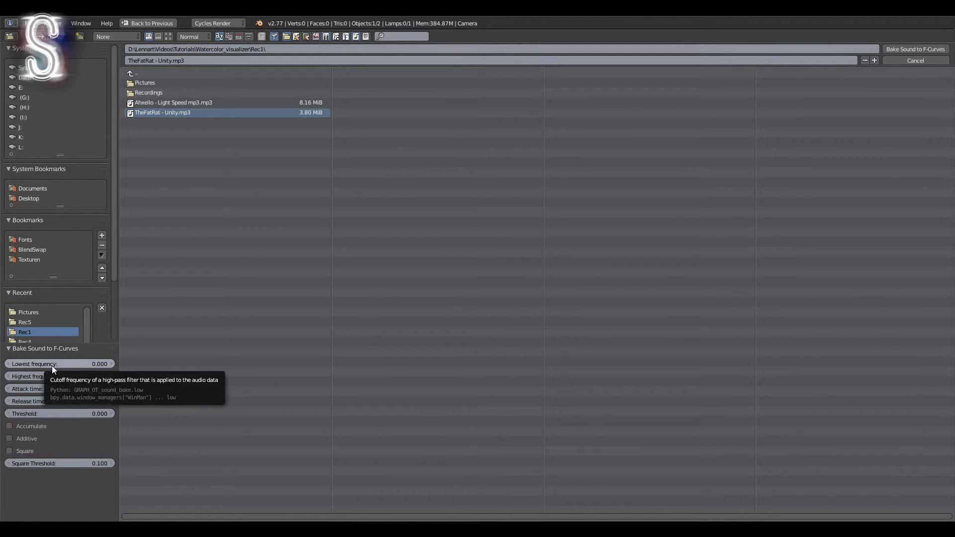
Bake the sound to the Blue offset curve with a lowest frequency of 16 and a highest frequency of 50
left_click(73, 366)
type("16")
key("Return")
left_click(72, 377)
type("50")
key("Return")
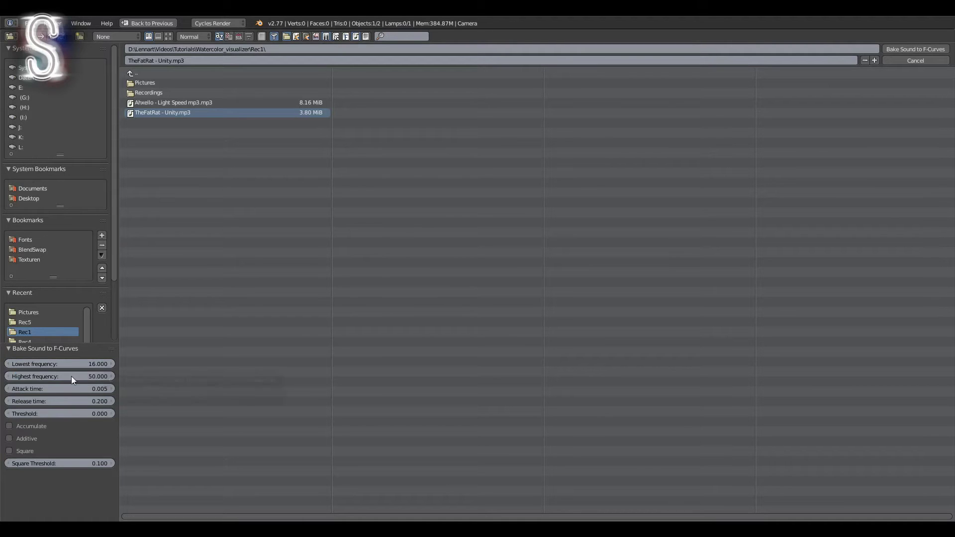
left_click(909, 48)
scroll(700, 252, "down", 18)
middle_click_drag(699, 253, 319, 275)
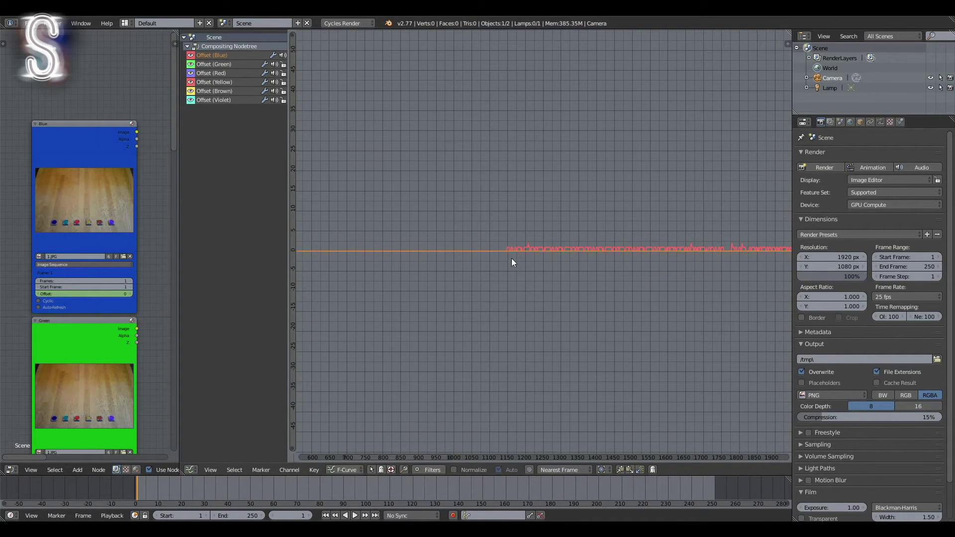
middle_click_drag(324, 260, 530, 299)
scroll(662, 259, "up", 19)
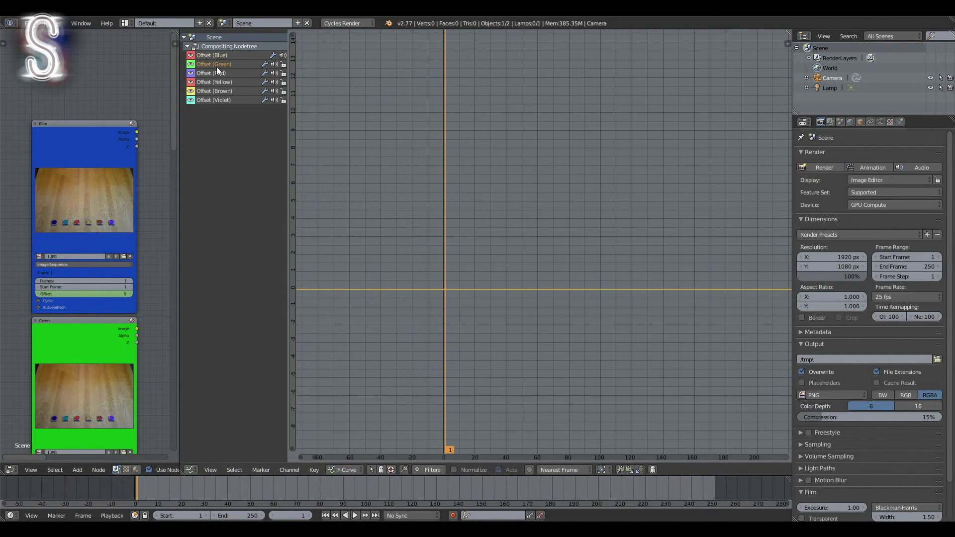
Bake the same sound file to the Offset (Green) curve with a frequency range of 50 to 250
left_click(315, 469)
left_click(350, 401)
left_click(38, 364)
type("50")
key("Return")
left_click(62, 375)
type("250")
key("Return")
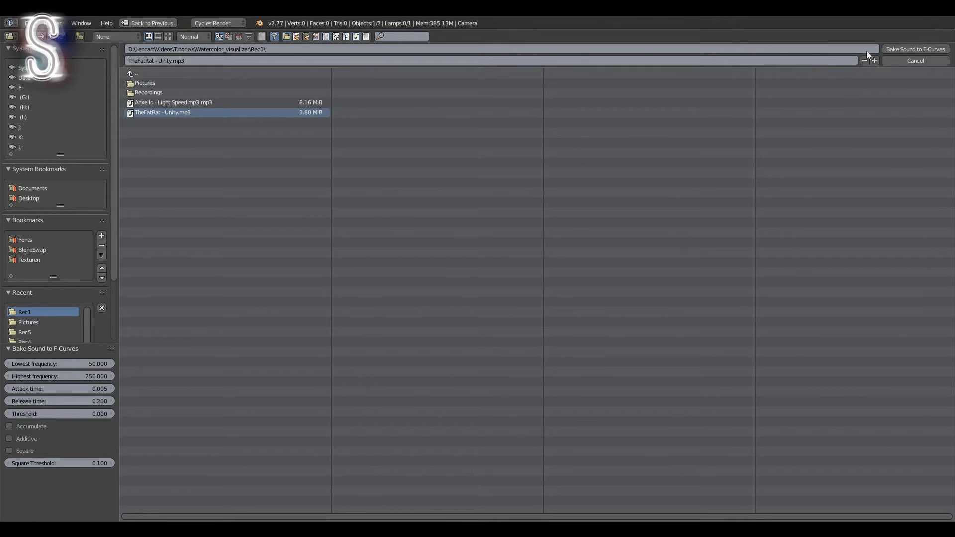
left_click(922, 48)
Bake the sound to the Offset (Red) curve with a frequency range of 250 to 2000
left_click(212, 74)
left_click(314, 471)
left_click(357, 403)
left_click(77, 365)
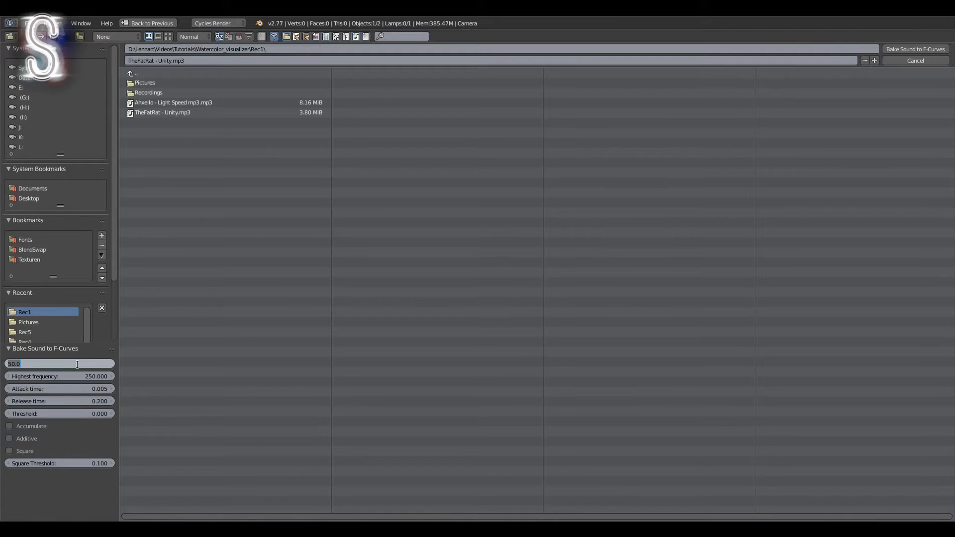
type("250")
key("Tab")
type("2000")
key("Return")
left_click(918, 48)
scroll(457, 285, "down", 7)
middle_click_drag(662, 417, 338, 410)
middle_click_drag(338, 285, 665, 281)
Bake the sound to the Offset (Yellow) curve with a frequency range of 2000 to 4000
left_click(214, 82)
left_click(314, 470)
left_click(331, 404)
double_click(85, 365)
type("2000")
key("Tab")
type("4000")
key("Return")
left_click(902, 49)
left_click(902, 49)
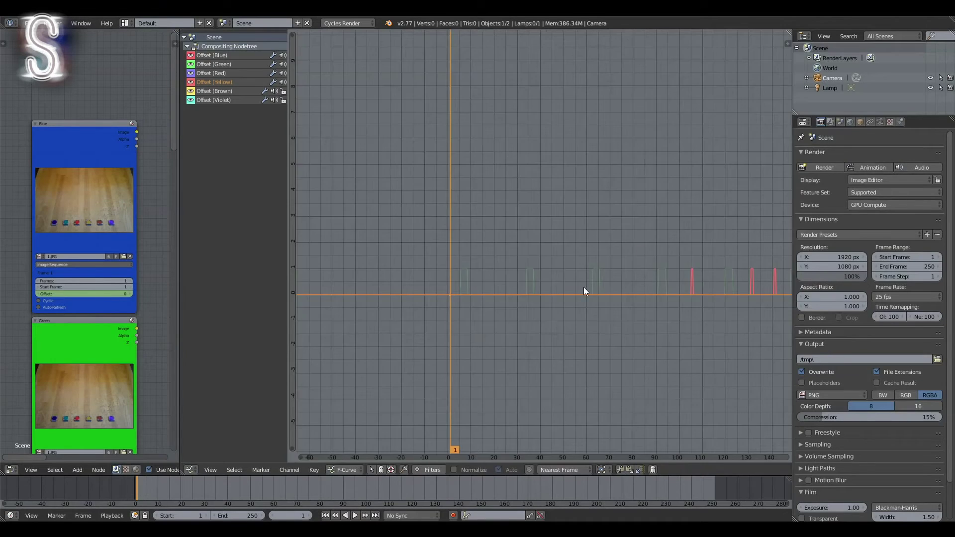
Bake the sound to the Offset (Brown) curve with a frequency range of 4000 to 6000
left_click(314, 470)
left_click(362, 405)
double_click(85, 363)
type("4000")
key("Tab")
type("600")
key("Return")
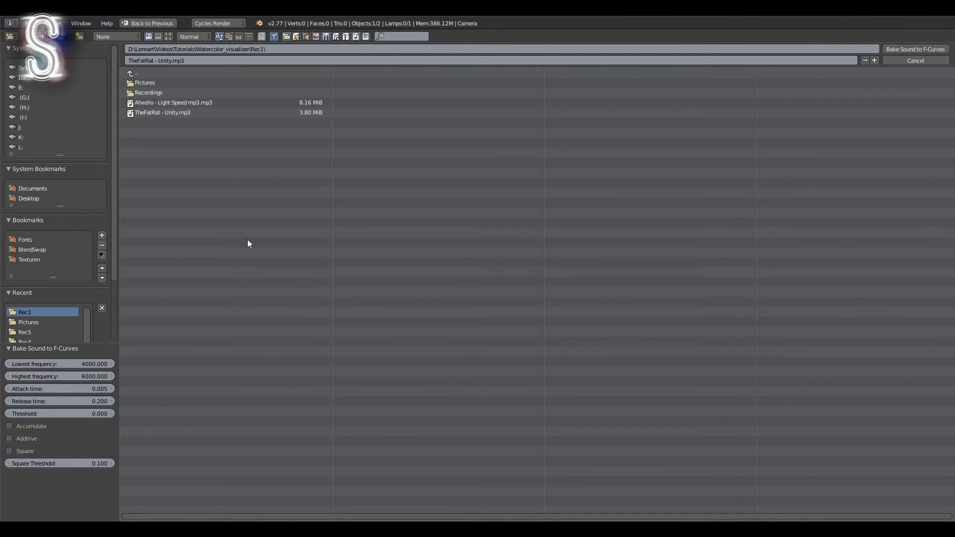
left_click(897, 49)
Bake the sound to the Offset (Violet) curve with a frequency range of 6000 to 16000
left_click(314, 470)
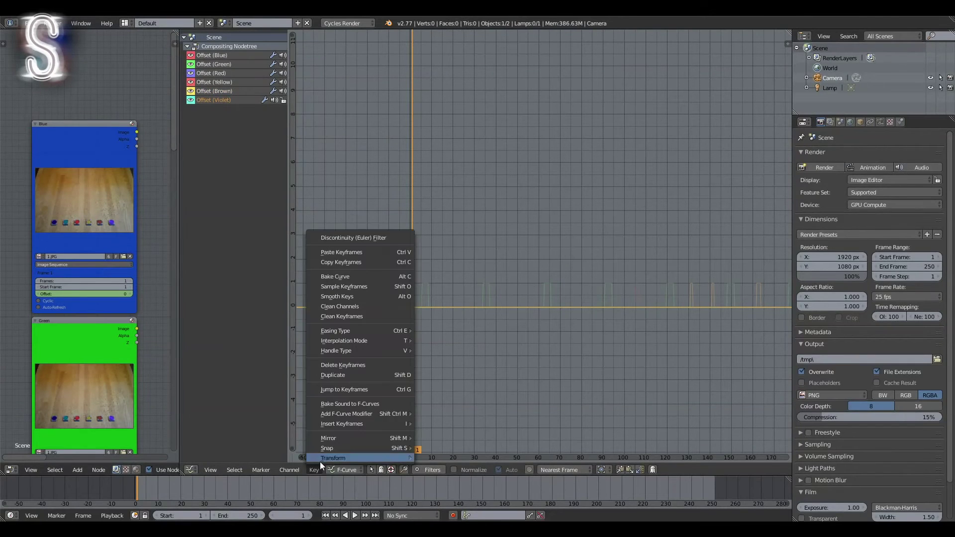
left_click(351, 404)
left_click(80, 363)
type("6000")
key("Tab")
type("16000")
key("Return")
left_click(890, 48)
scroll(631, 282, "down", 5)
middle_click_drag(631, 283, 537, 301)
scroll(553, 259, "up", 12)
middle_click_drag(552, 259, 491, 263)
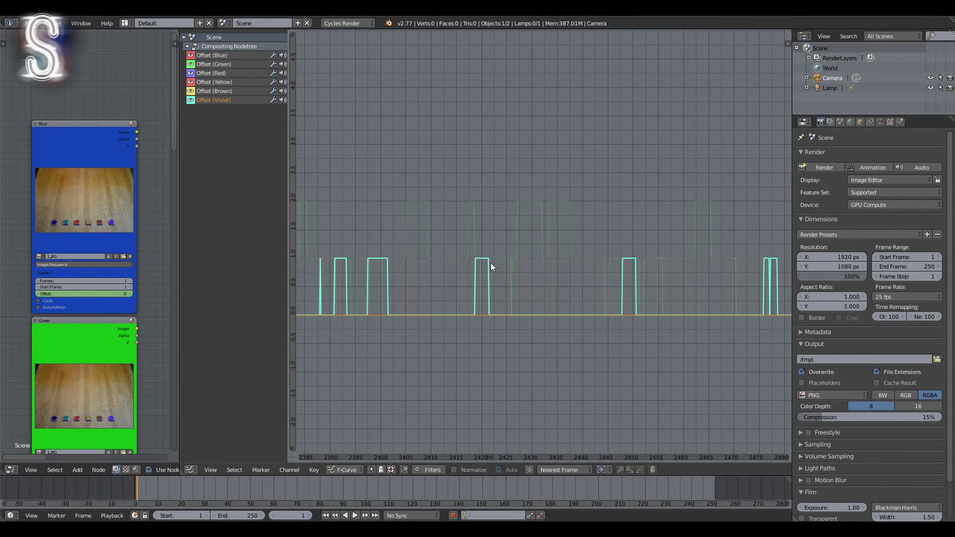
Select the Offset (Green) curve and examine its stepped values at several places along the frame range
left_click(211, 65)
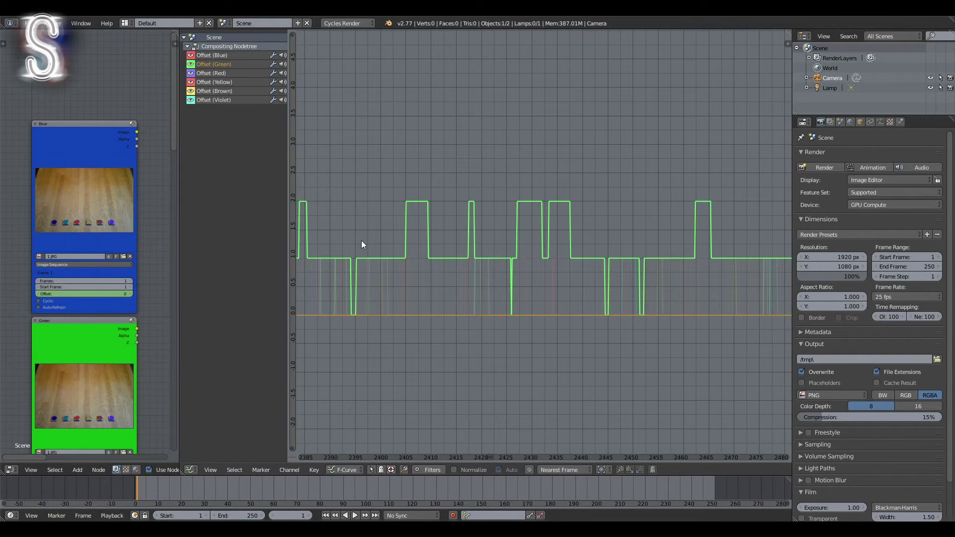
middle_click_drag(459, 197, 290, 210, "ctrl")
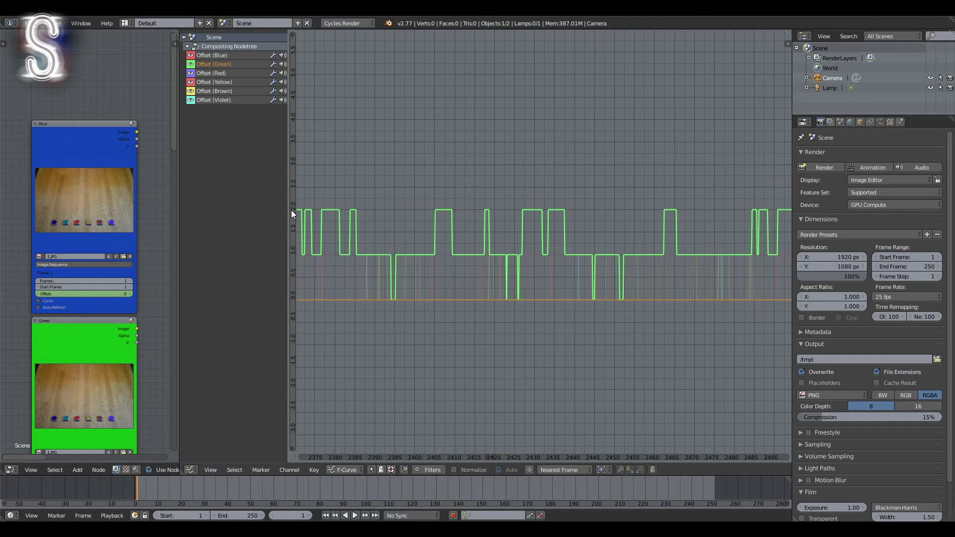
scroll(692, 211, "down", 5)
middle_click_drag(694, 238, 809, 280)
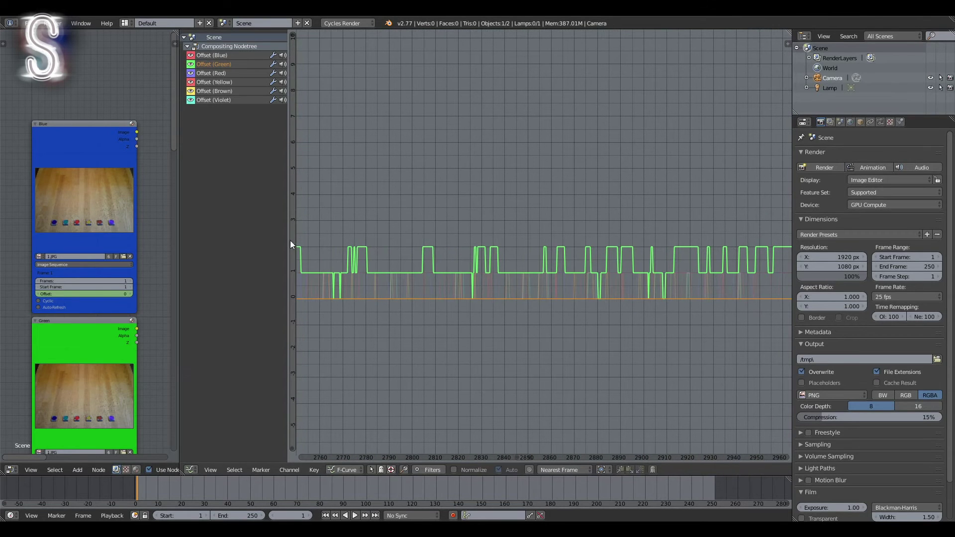
scroll(365, 296, "down", 6)
middle_click_drag(366, 297, 312, 284)
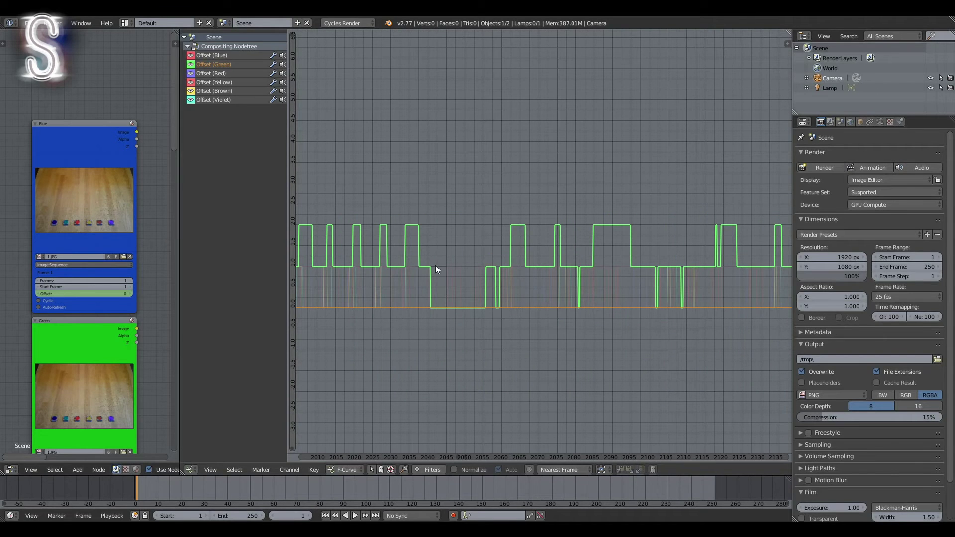
scroll(111, 220, "up", 2)
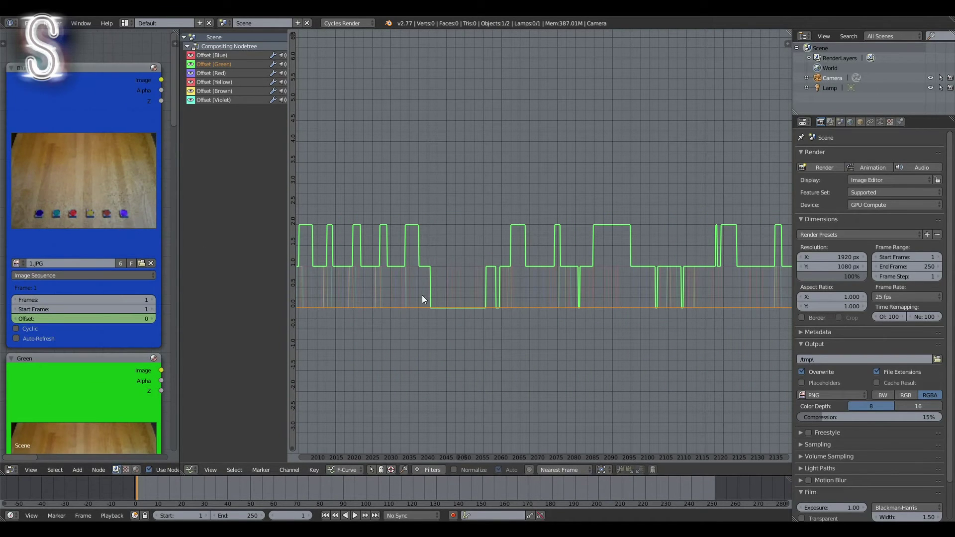
Show the Graph Editor's properties and add an Envelope modifier to the Offset (Green) curve
key("n")
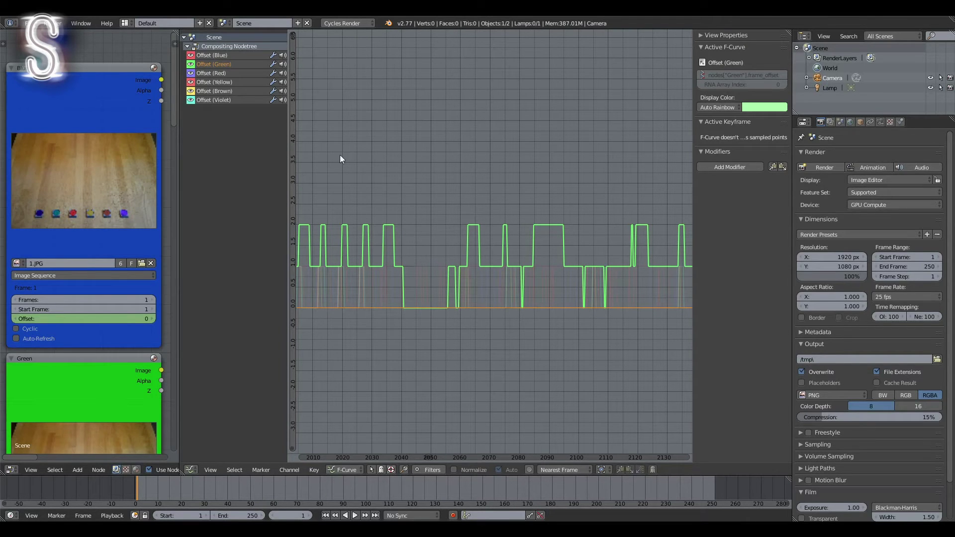
left_click(742, 168)
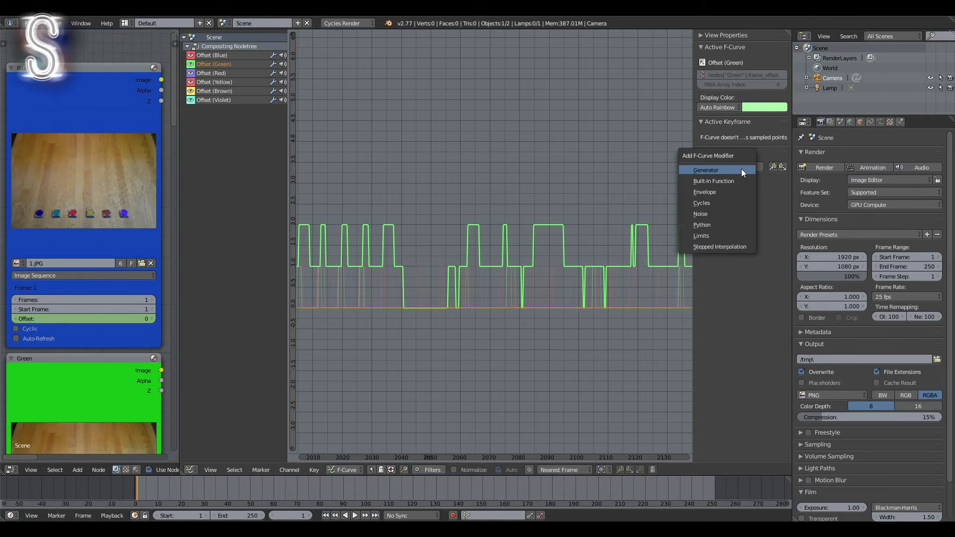
left_click(710, 190)
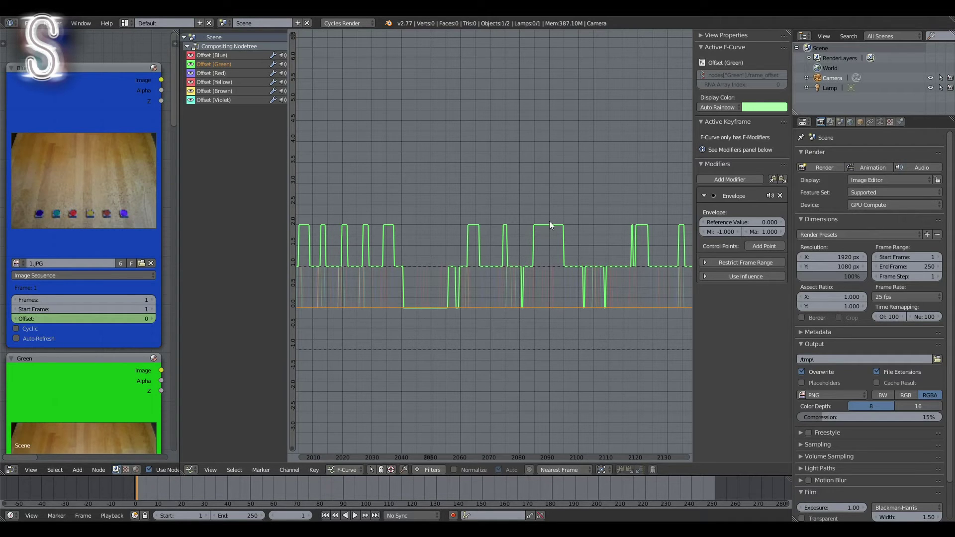
Widen the properties sidebar and set the Envelope modifier's Min to 0 and Max to 2
left_click_drag(696, 232, 662, 232)
left_click(685, 231)
type("0")
key("Return")
left_click(750, 232)
type("2")
key("Return")
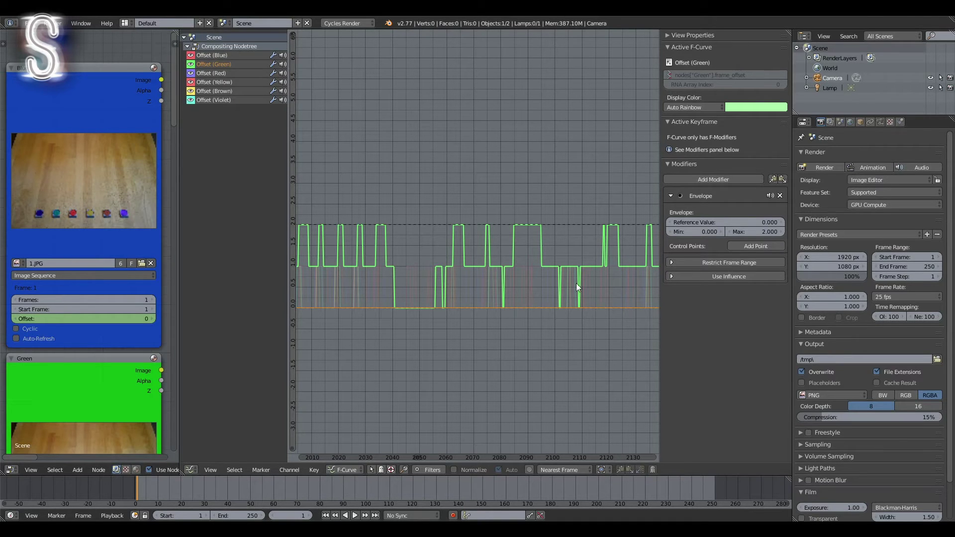
Add a control point to the Offset (Green) curve's Envelope modifier with Min 0 and Max 5
left_click(738, 246)
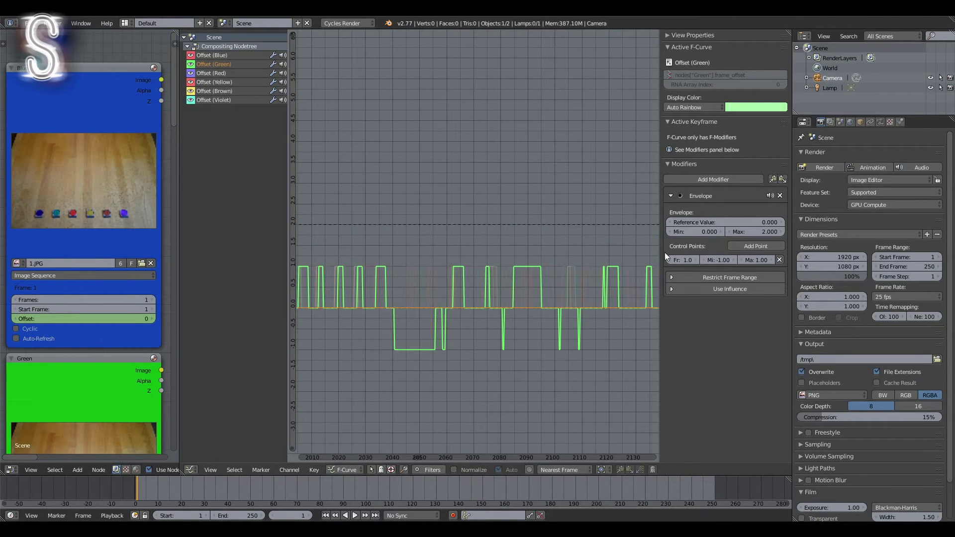
left_click_drag(659, 248, 628, 247)
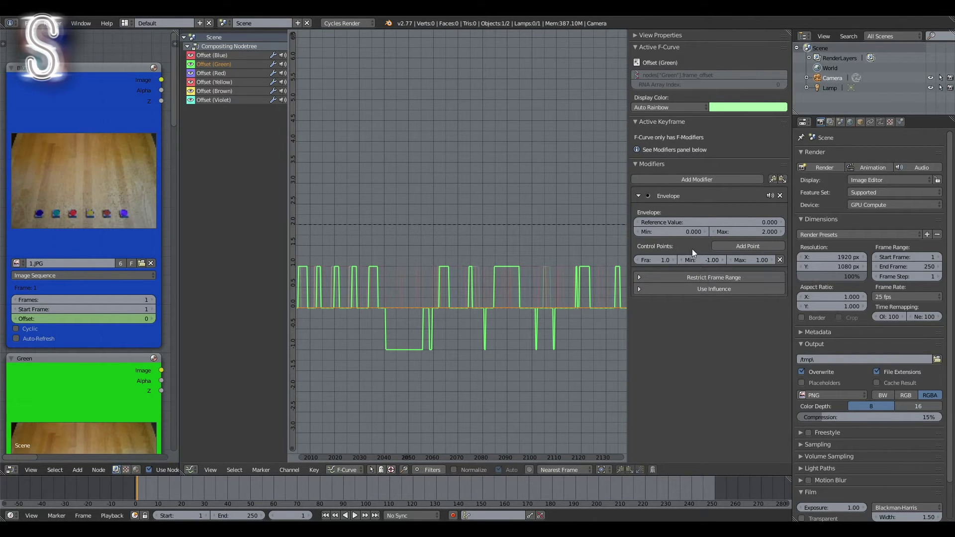
left_click(701, 259)
type("0")
key("Return")
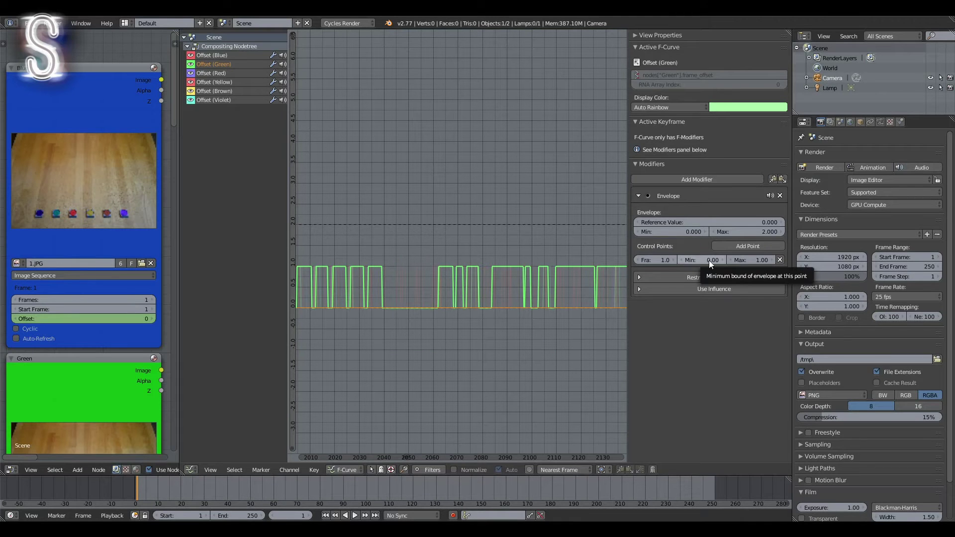
left_click_drag(751, 260, 851, 260)
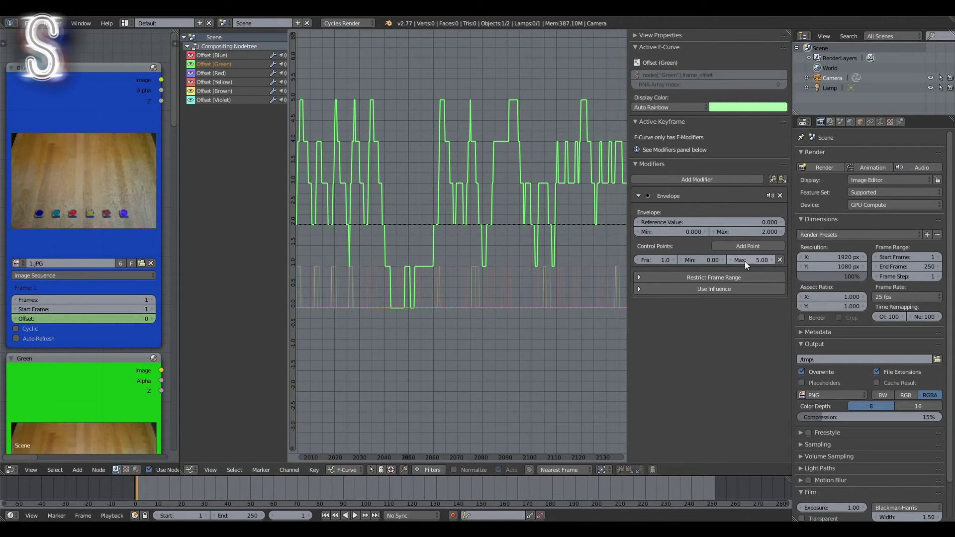
Examine the peaks of the scaled Offset (Green) curve along the frame range
scroll(548, 241, "down", 14)
middle_click_drag(468, 266, 788, 293)
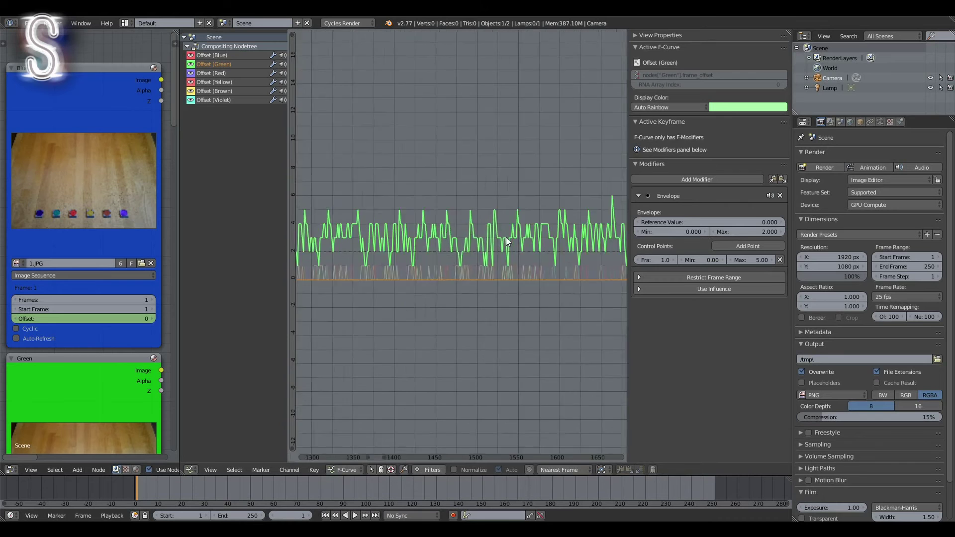
scroll(449, 306, "up", 14)
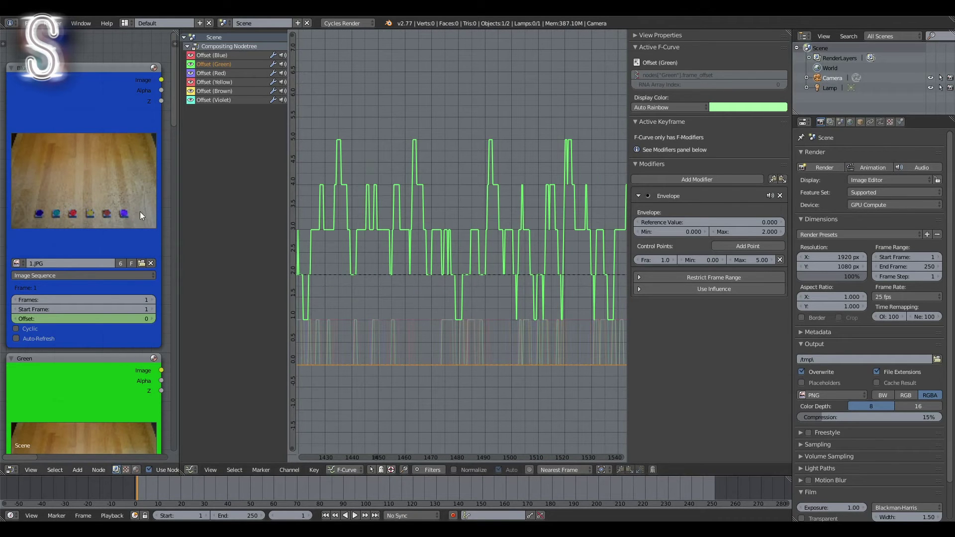
scroll(440, 188, "down", 14)
middle_click_drag(343, 219, 592, 238)
scroll(467, 248, "up", 6)
scroll(467, 246, "up", 9)
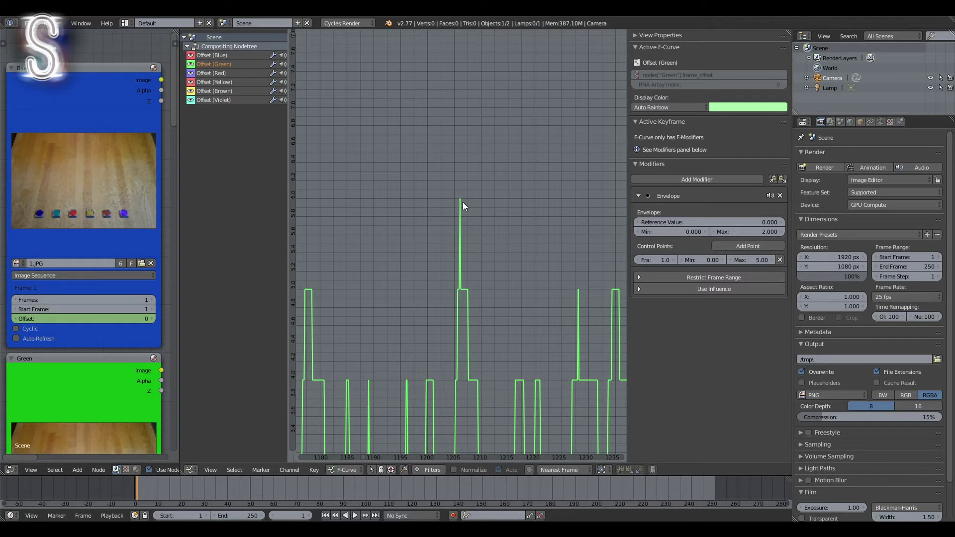
Add a Limits modifier to the Offset (Green) curve with Maximum Y enabled and set to 5, and check the capped peaks
left_click(652, 178)
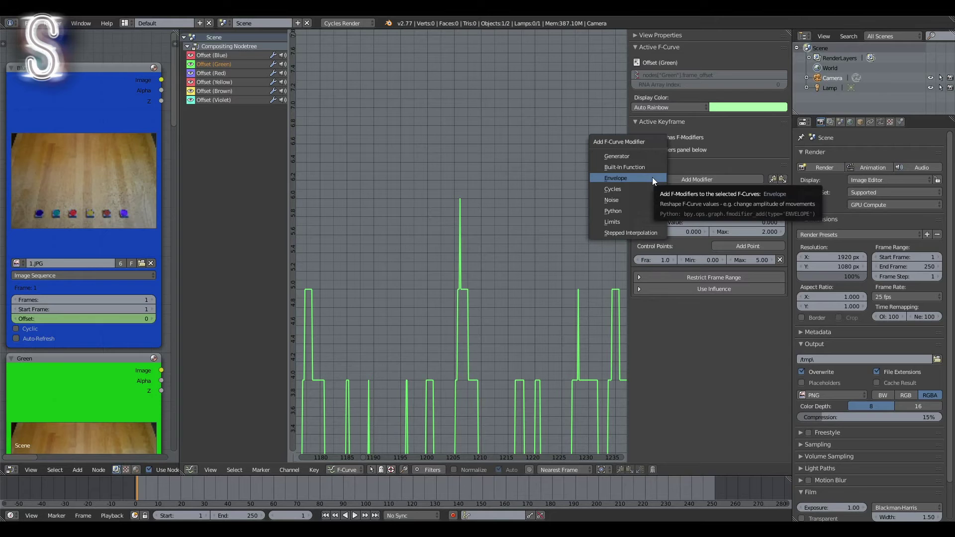
left_click(616, 222)
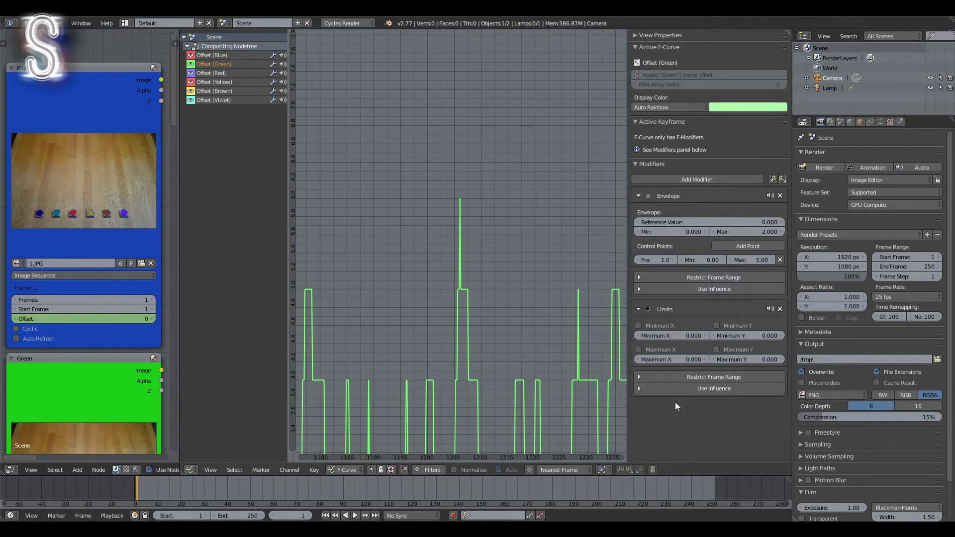
left_click(716, 350)
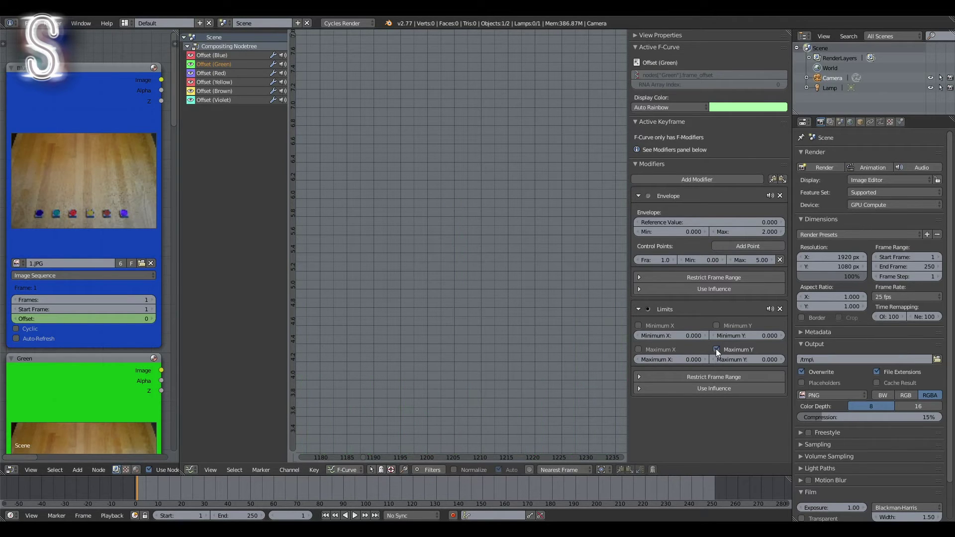
left_click(748, 361)
type("5")
key("Return")
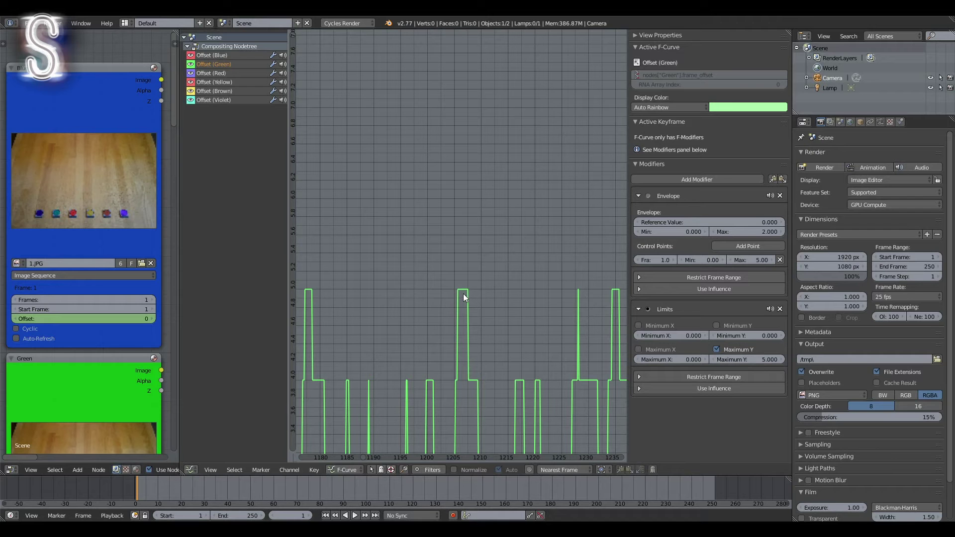
scroll(519, 324, "down", 5)
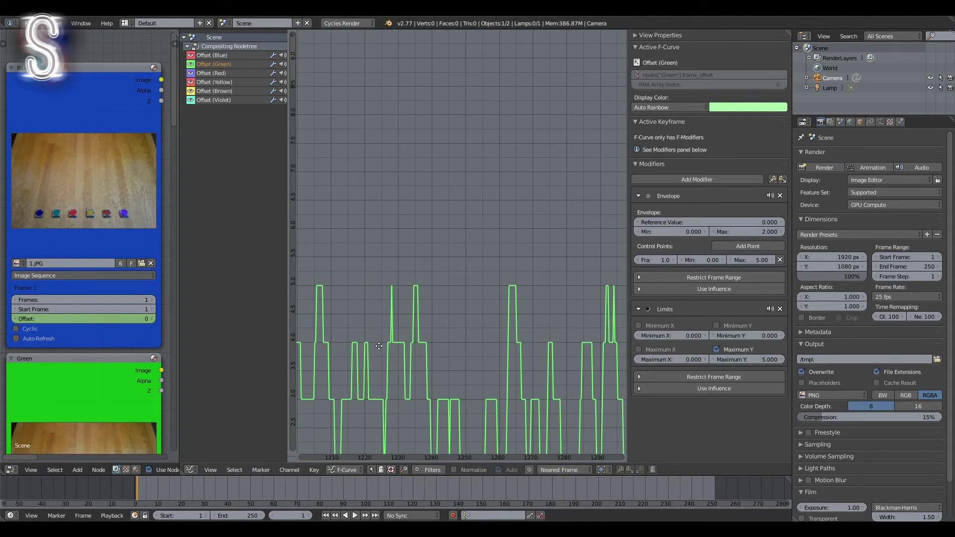
scroll(449, 342, "down", 8)
middle_click_drag(449, 342, 301, 340)
scroll(465, 385, "up", 9)
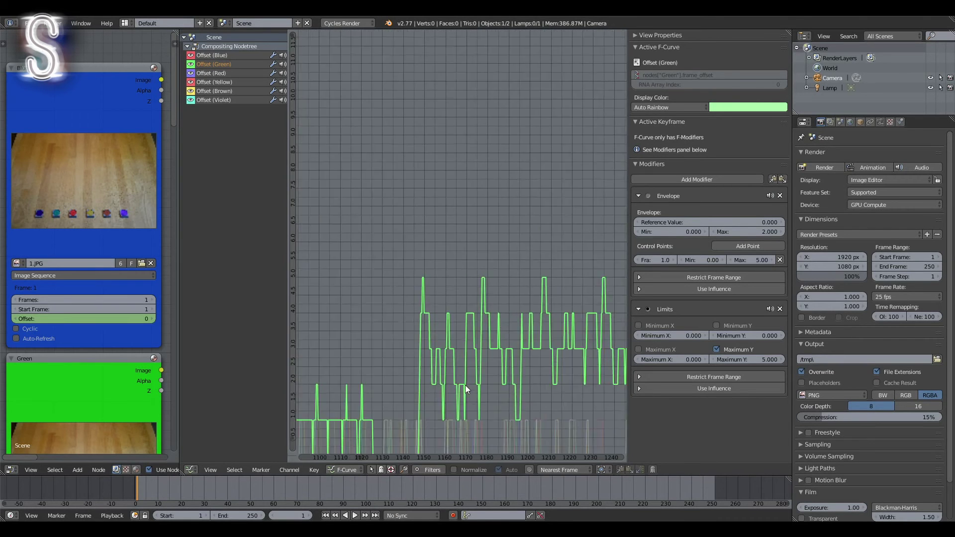
middle_click_drag(473, 440, 458, 394)
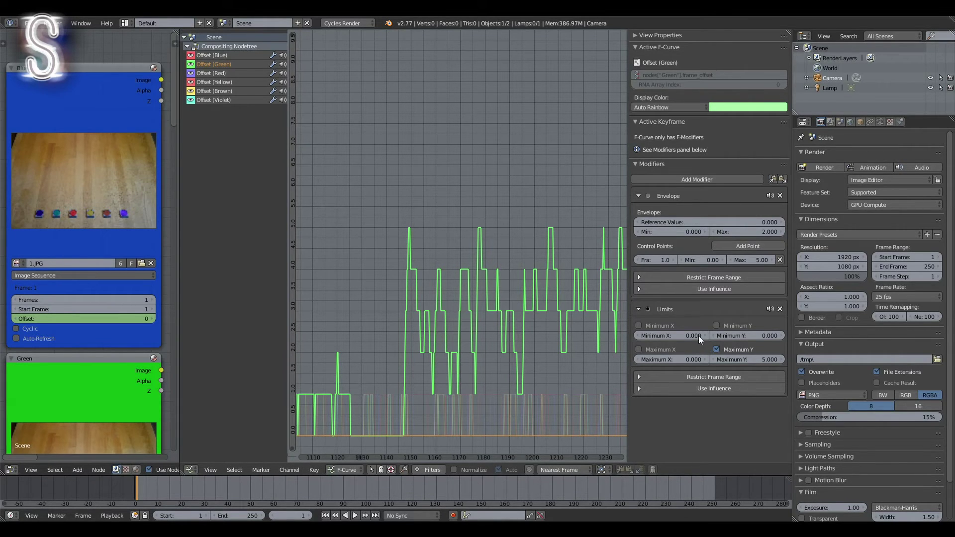
Paste the green curve's Envelope and Limits modifiers onto the other offset curves, from Blue through Violet, and hide the Graph Editor's properties
left_click(205, 55)
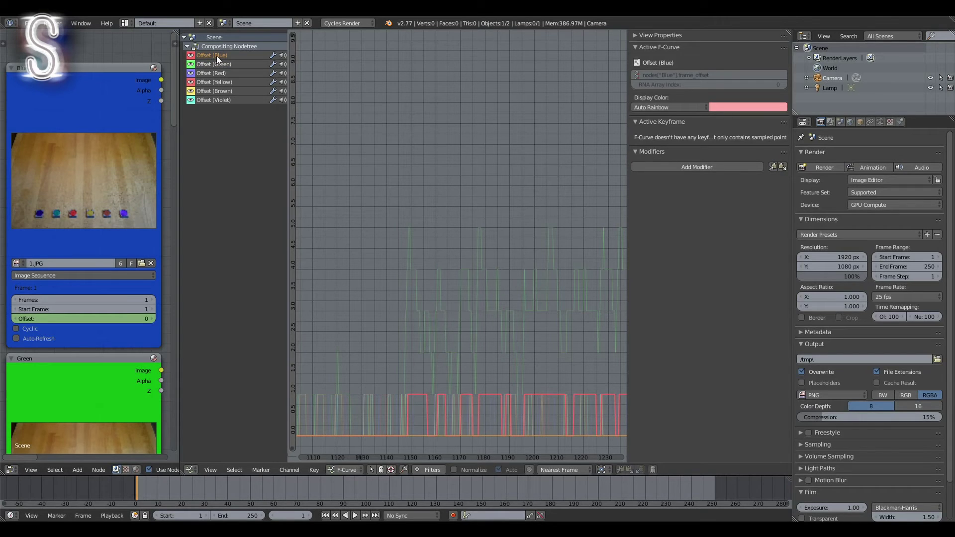
left_click(785, 168)
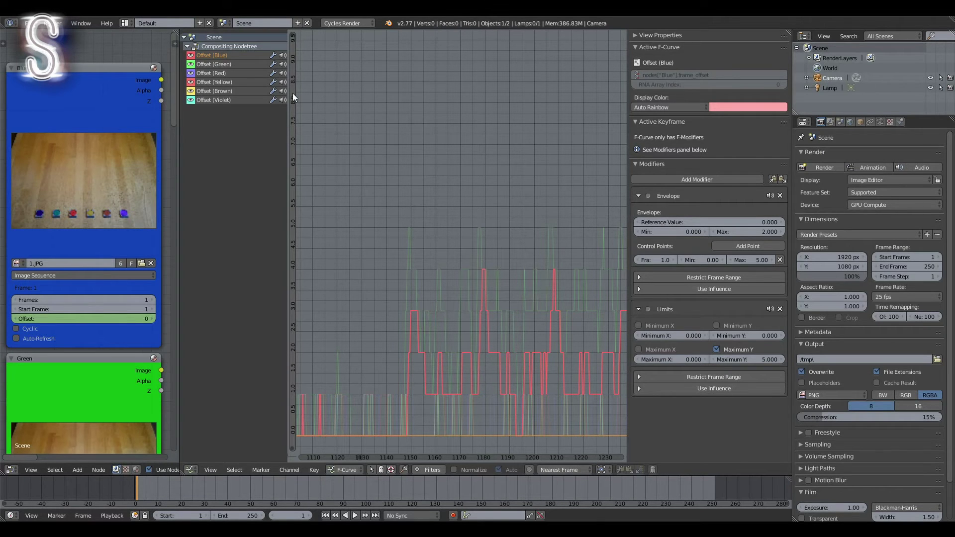
left_click(222, 72)
left_click(783, 167)
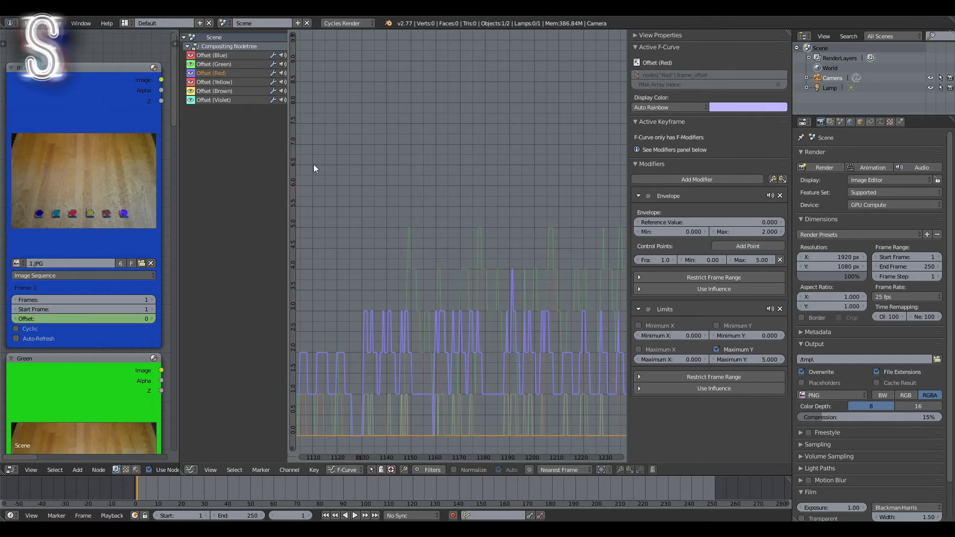
left_click(220, 92)
left_click(783, 167)
left_click(204, 101)
left_click(782, 166)
key("n")
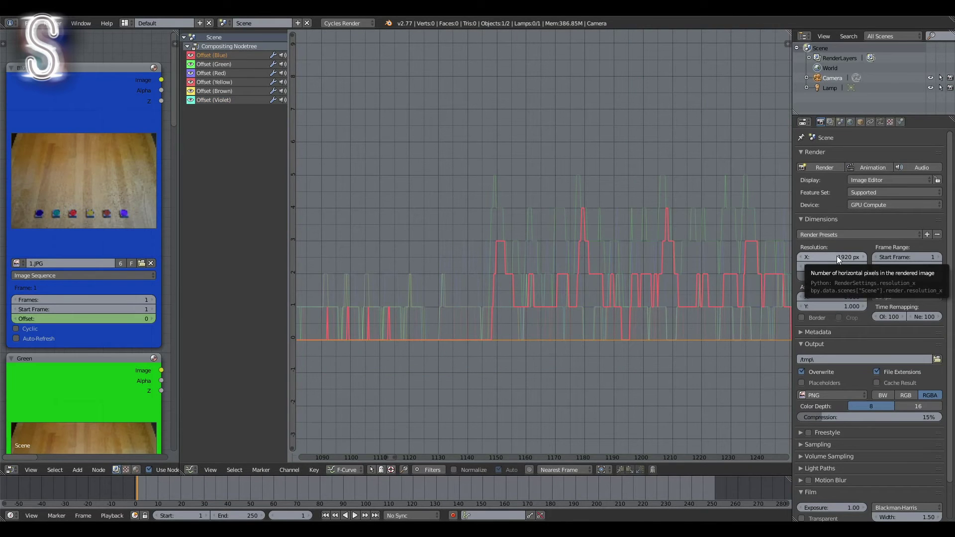
Set the render resolution to 4928 by 3264 px
left_click(837, 255)
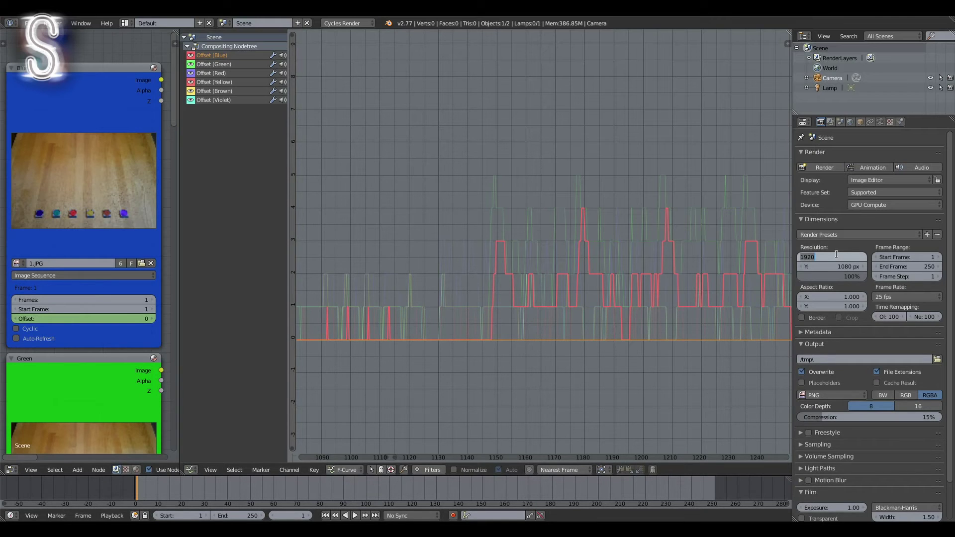
type("4928")
left_click(835, 267)
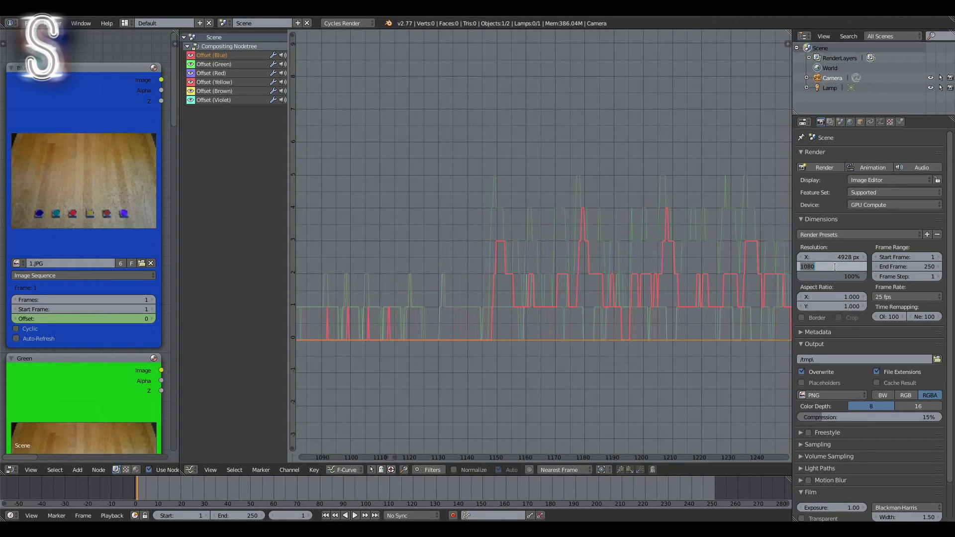
type("3264")
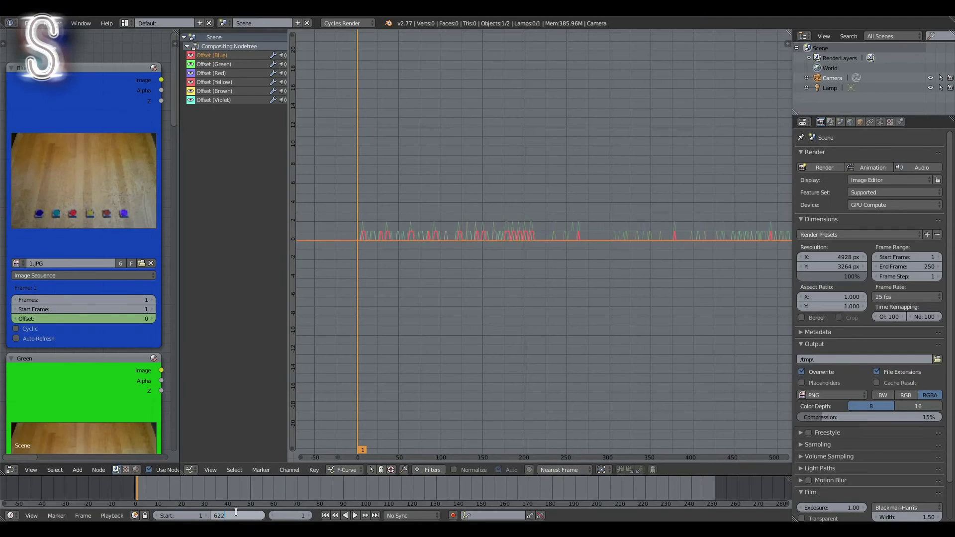
Set the animation's end frame to 6225 and fit the whole frame range in the Timeline
type("5")
key("Return")
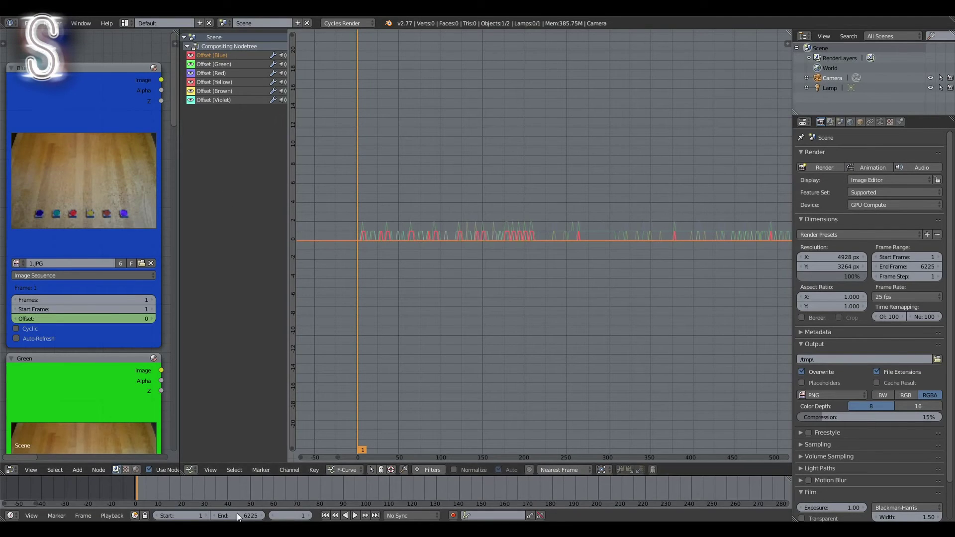
scroll(489, 488, "down", 10)
key("Home")
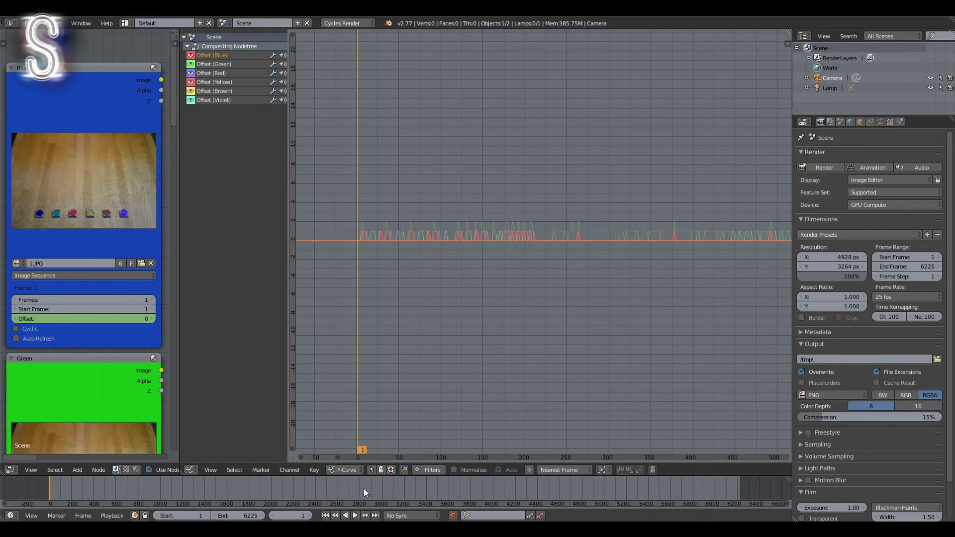
Widen the Node Editor and select the Green image node, bringing its image preview and frame settings into view
left_click_drag(181, 423, 476, 423)
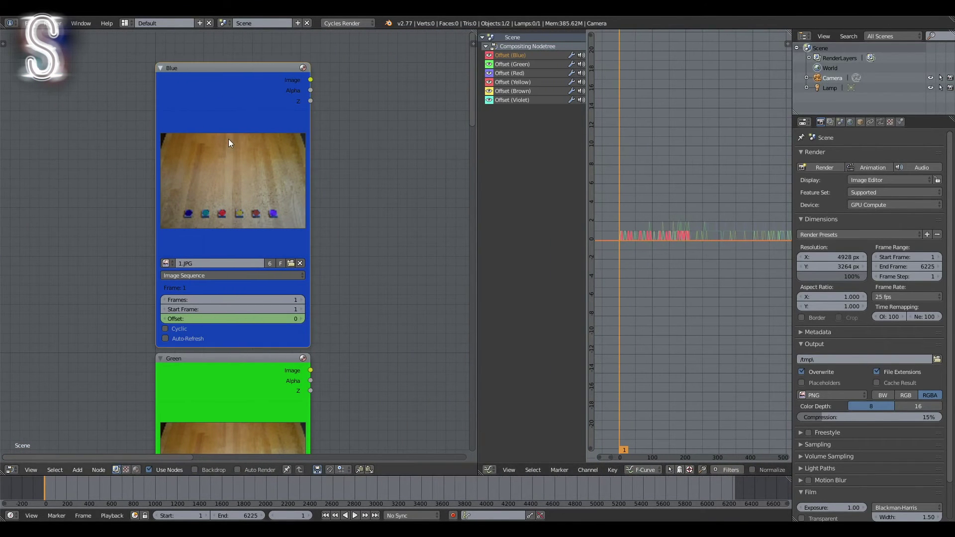
scroll(231, 145, "up", 2)
middle_click_drag(231, 144, 259, 178)
scroll(259, 178, "down", 1)
left_click(252, 199)
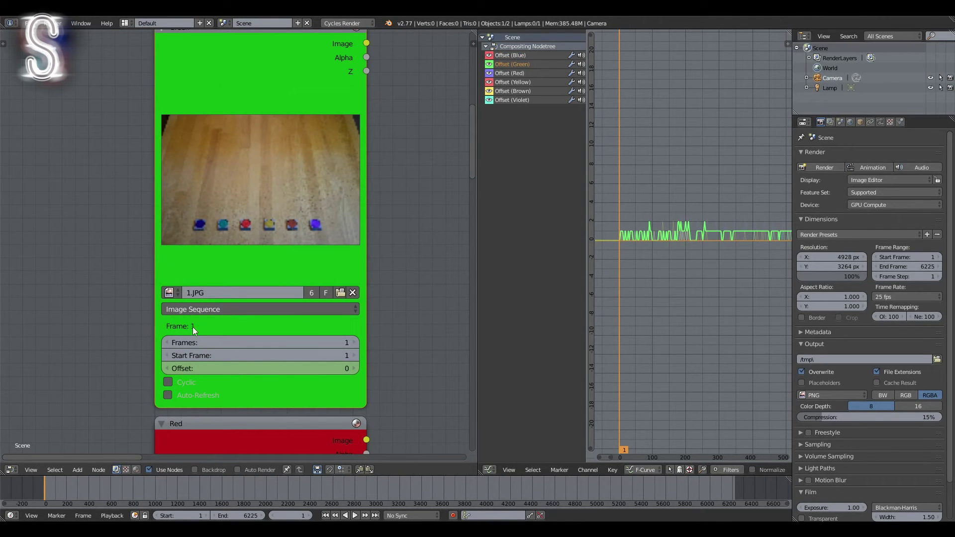
Play the animation to examine how the Green node's image and offset change, and return to the first frame
key("alt+a")
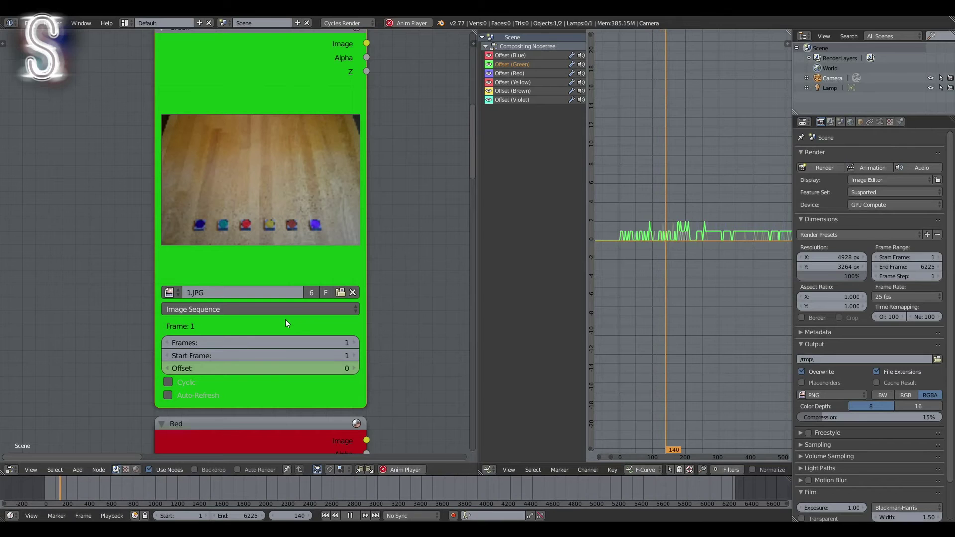
key("alt+a")
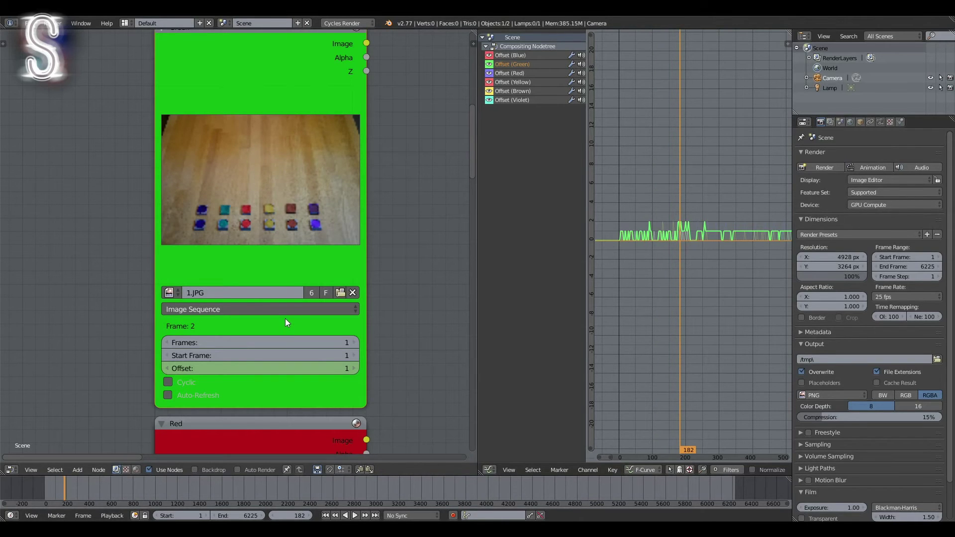
key("shift+Left")
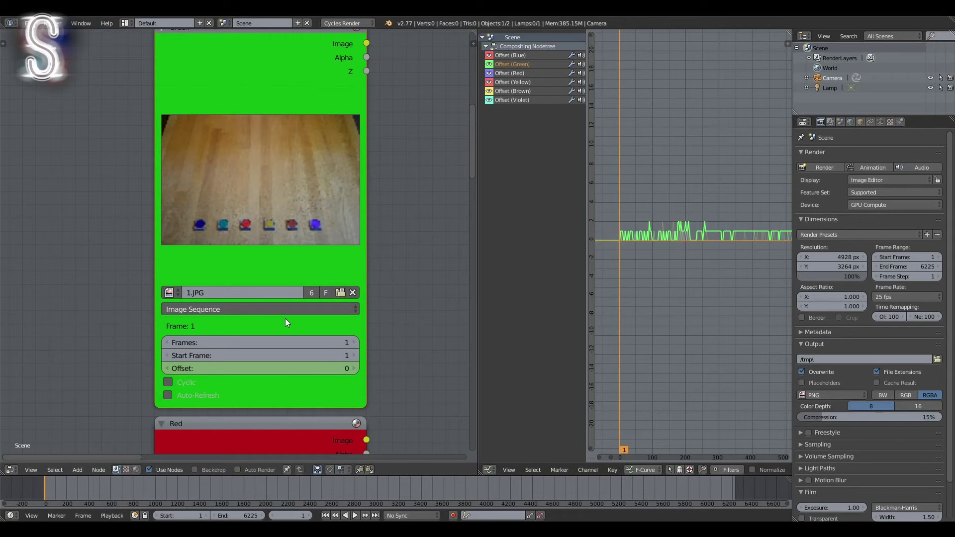
Save the project over the existing file and switch the Graph Editor area to the Video Sequence Editor
key("ctrl+s")
left_click(449, 389)
left_click(489, 470)
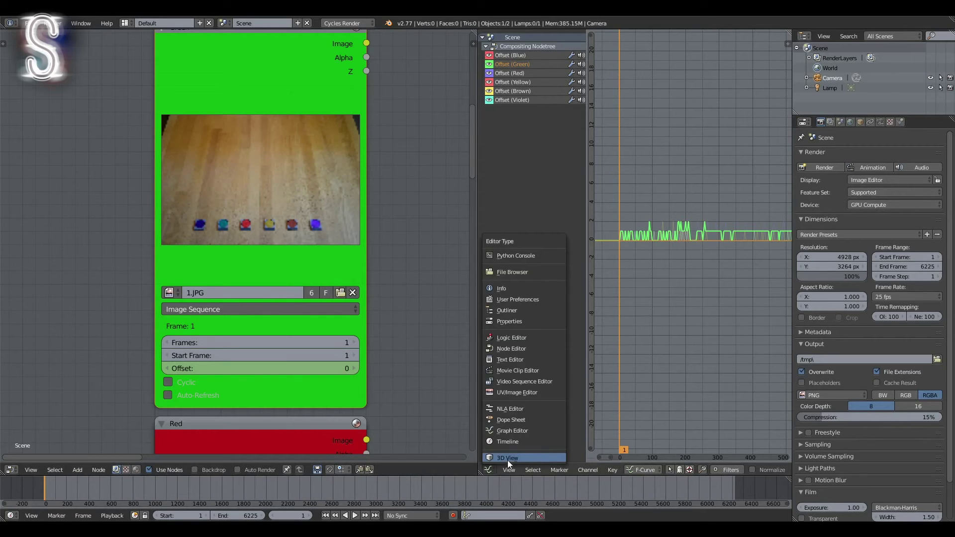
left_click(521, 381)
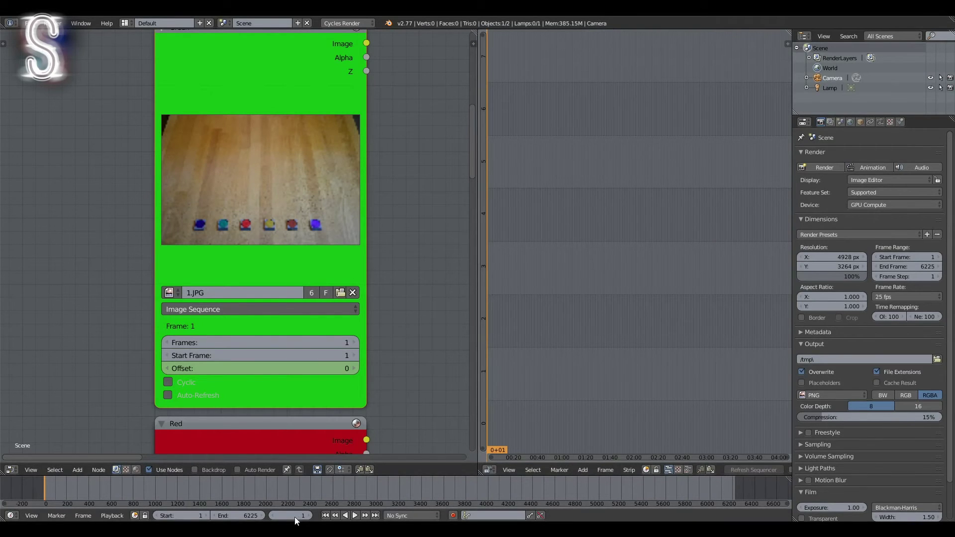
Add TheFatRat - Unity.mp3 as a sound strip in channel 1 starting at frame 1
left_click(582, 470)
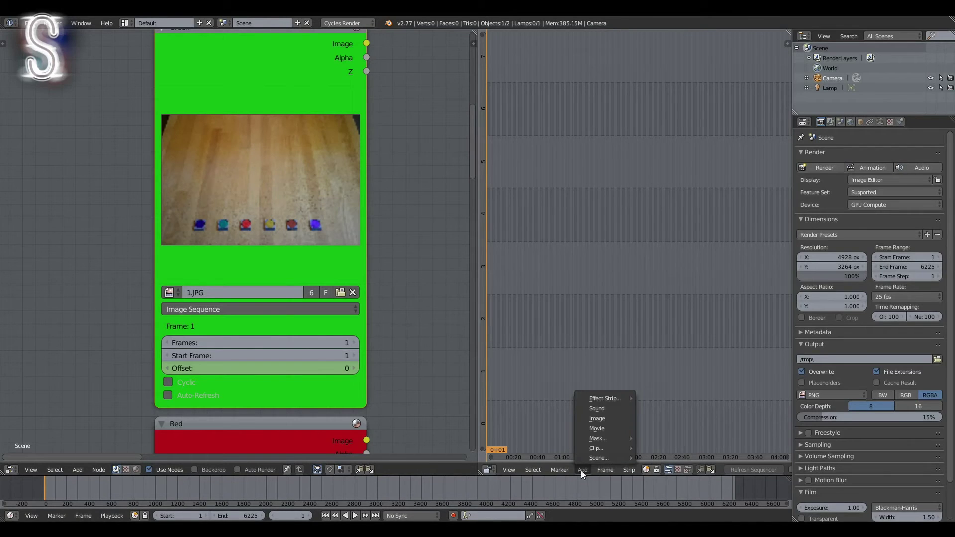
left_click(598, 408)
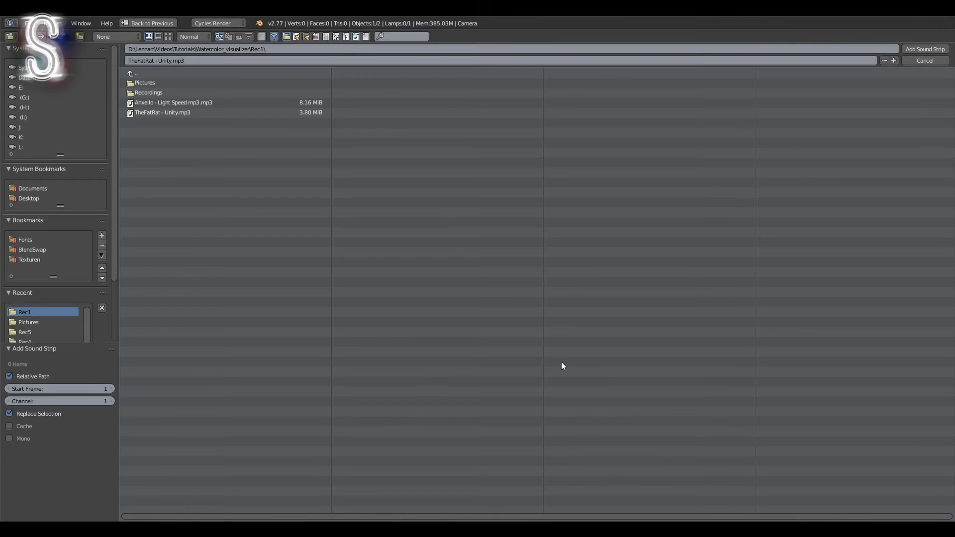
left_click(305, 113)
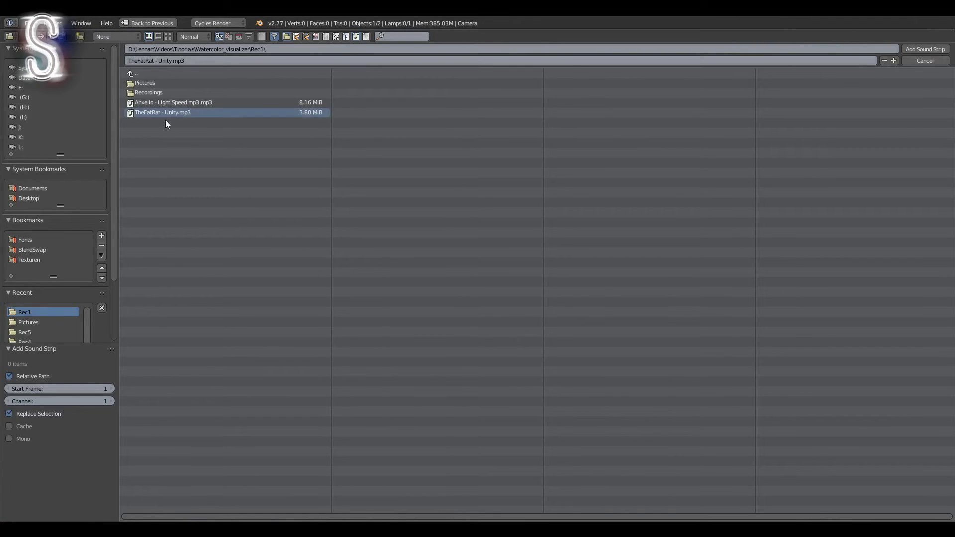
left_click(924, 49)
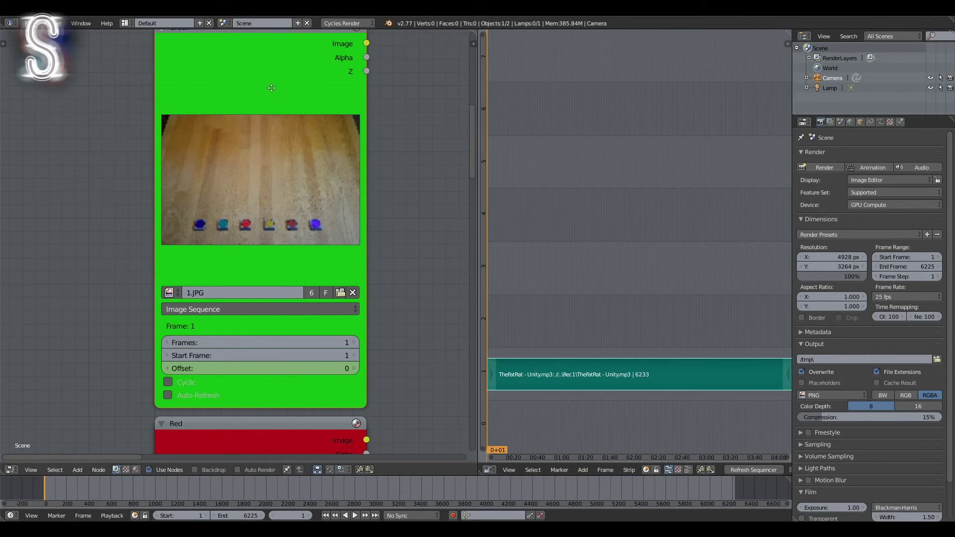
Play back the animation with the song to check the Green node's image changes against the music
middle_click_drag(271, 88, 267, 109)
key("alt+a")
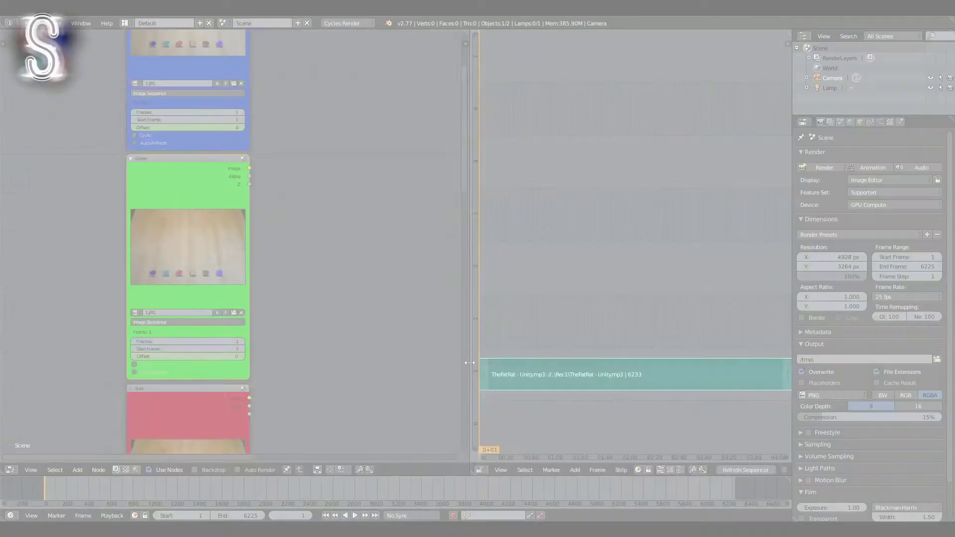
Widen the Video Sequence Editor area beside the node editor and switch it to the UV/Image Editor
left_click_drag(473, 384, 232, 383)
middle_click_drag(204, 377, 251, 382)
left_click(242, 470)
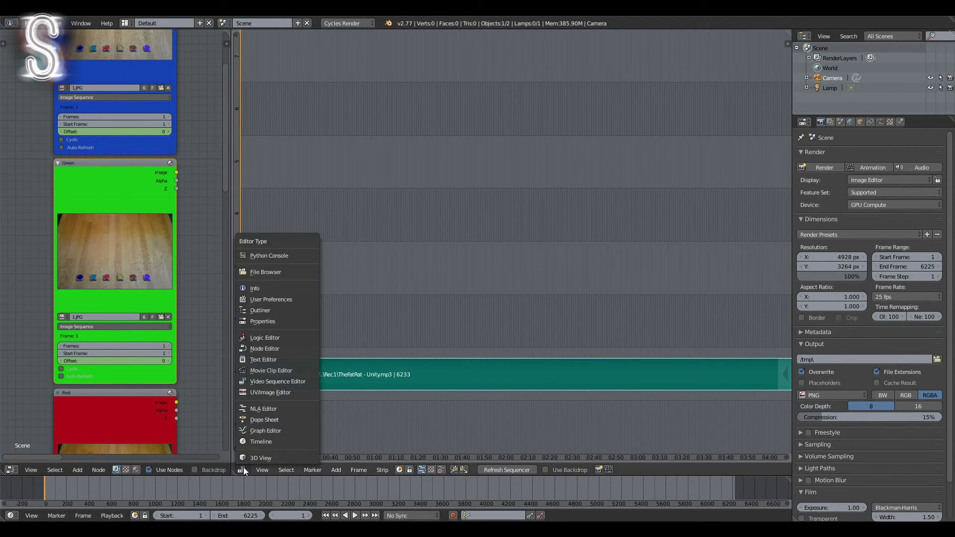
left_click(274, 392)
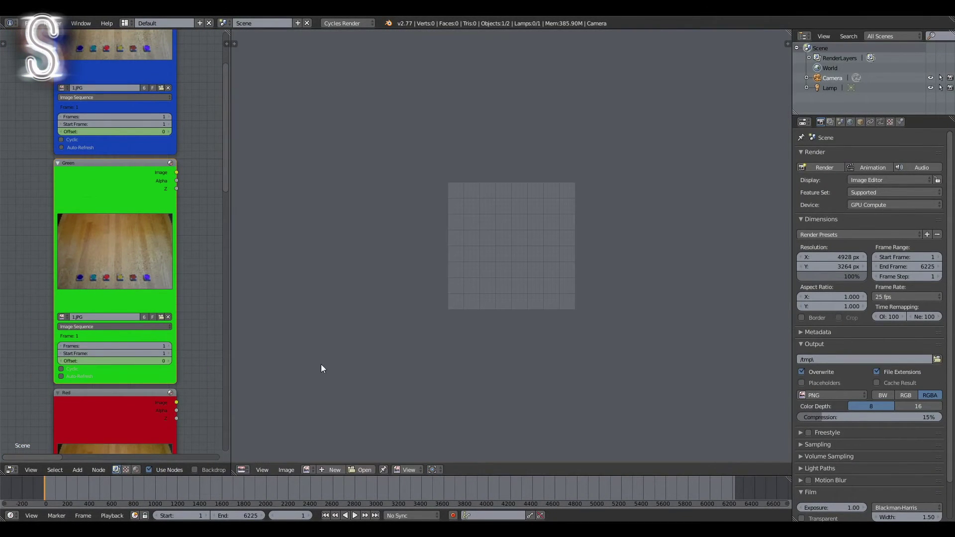
scroll(321, 364, "up", 4)
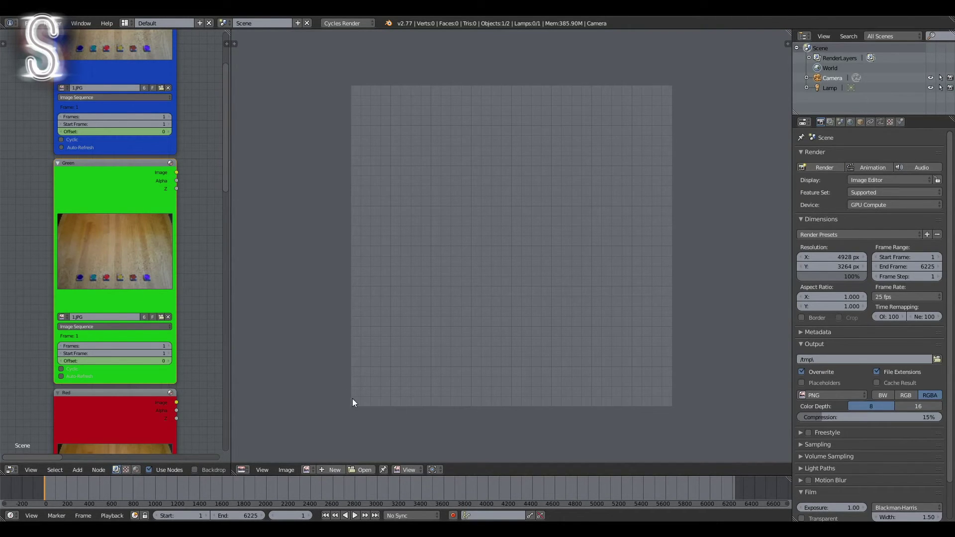
Open the image 6.JPG from the Rec1\Pictures folder and fit it in view
left_click(366, 470)
left_click(151, 74)
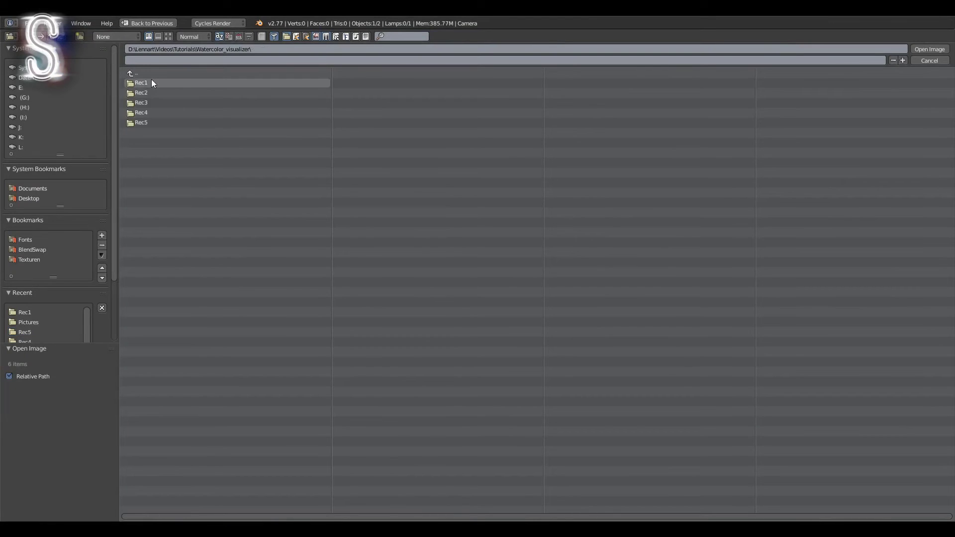
left_click(151, 83)
left_click(161, 83)
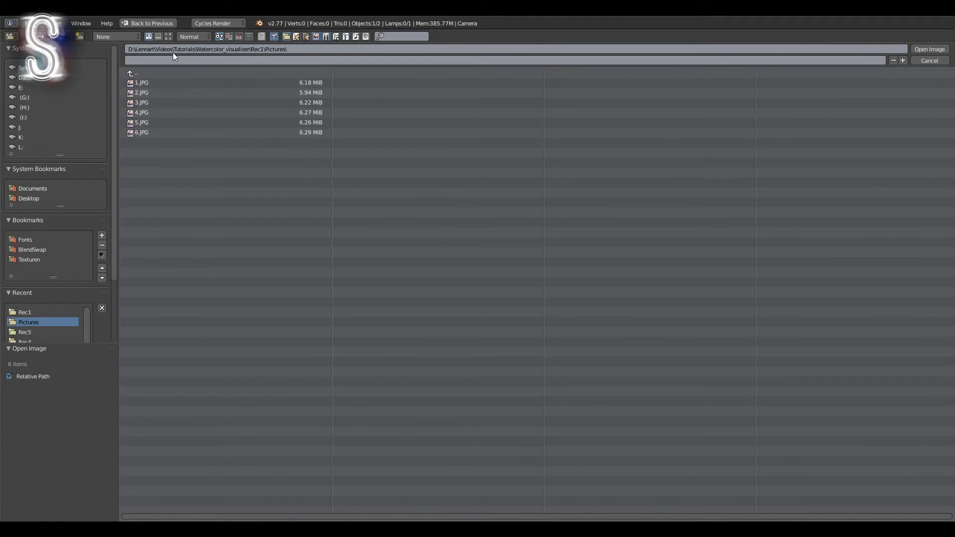
left_click(146, 131)
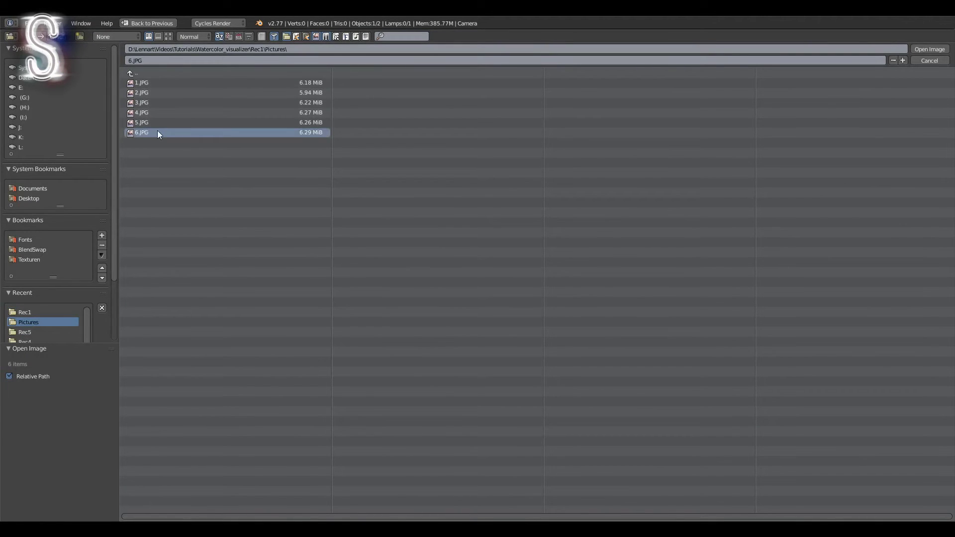
left_click(926, 50)
scroll(655, 223, "down", 6)
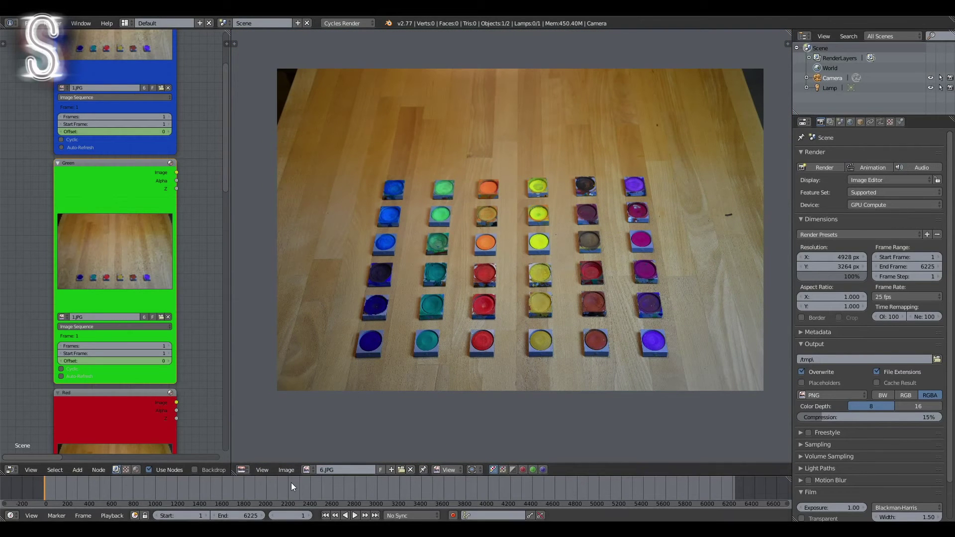
Put the image editor into Mask mode and create a new mask named Blue
left_click(443, 468)
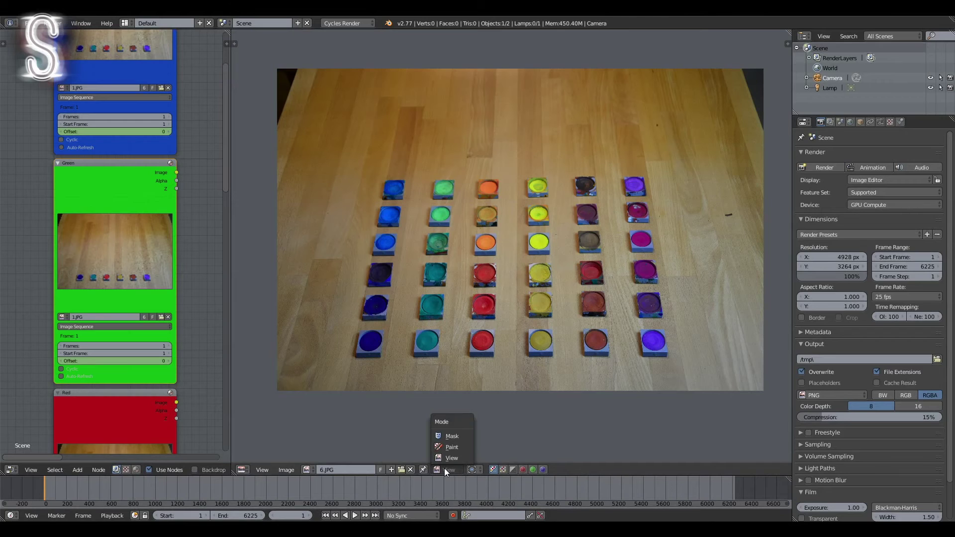
left_click(453, 438)
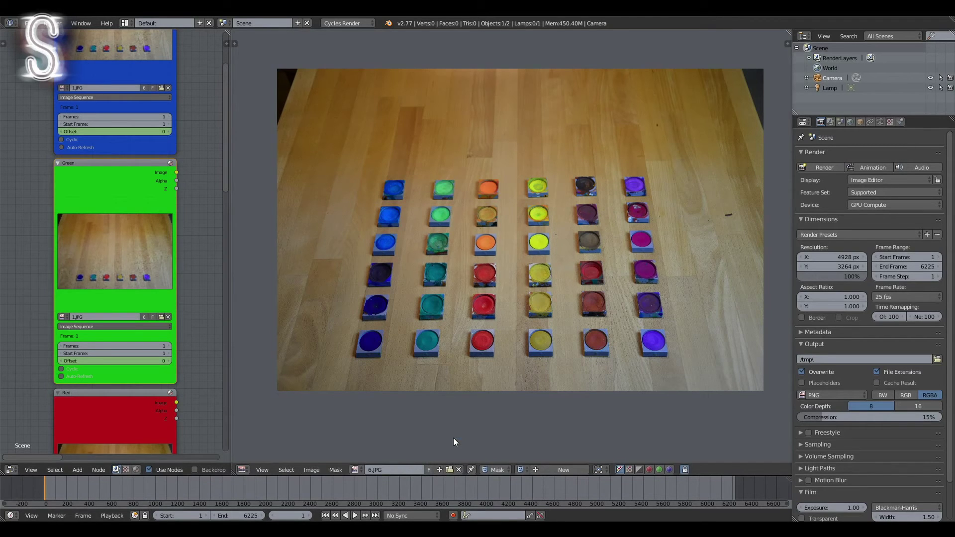
left_click(550, 470)
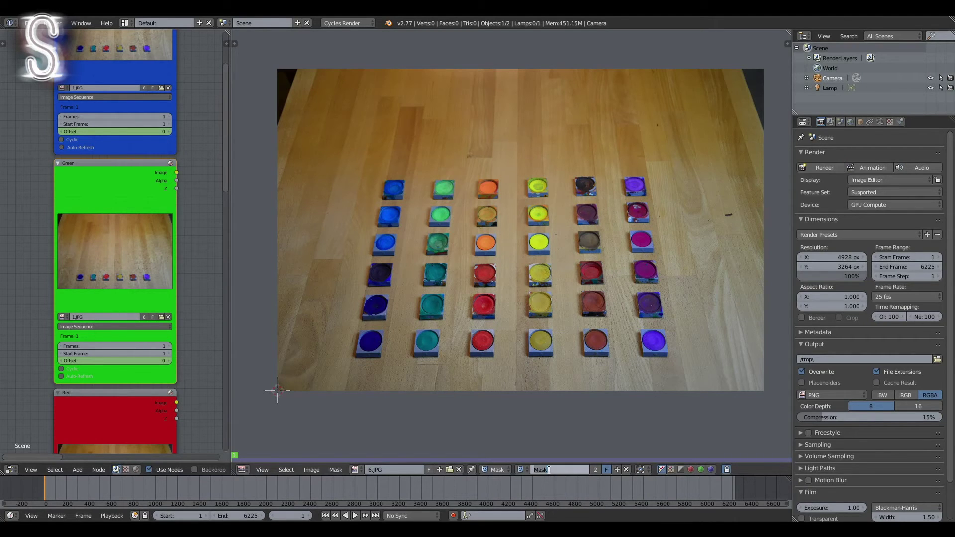
left_click(547, 470)
type("Blue")
key("Return")
Outline the blue paint column with four mask points, adjusting the last corner below the column
scroll(356, 338, "up", 4)
scroll(347, 326, "down", 1)
mouse_move(348, 326)
middle_mouse_down()
mouse_move(580, 266)
mouse_move(606, 277)
middle_mouse_up()
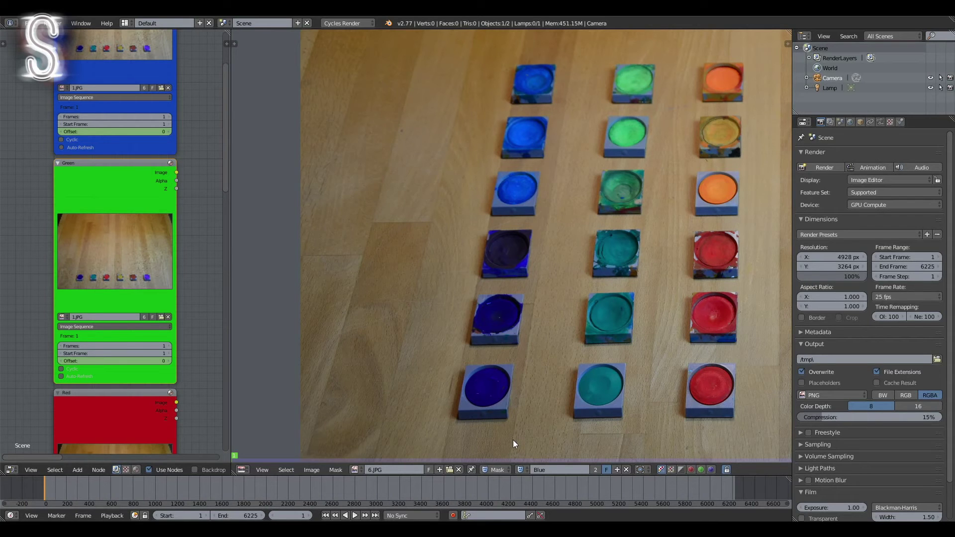
left_click(566, 55, "ctrl")
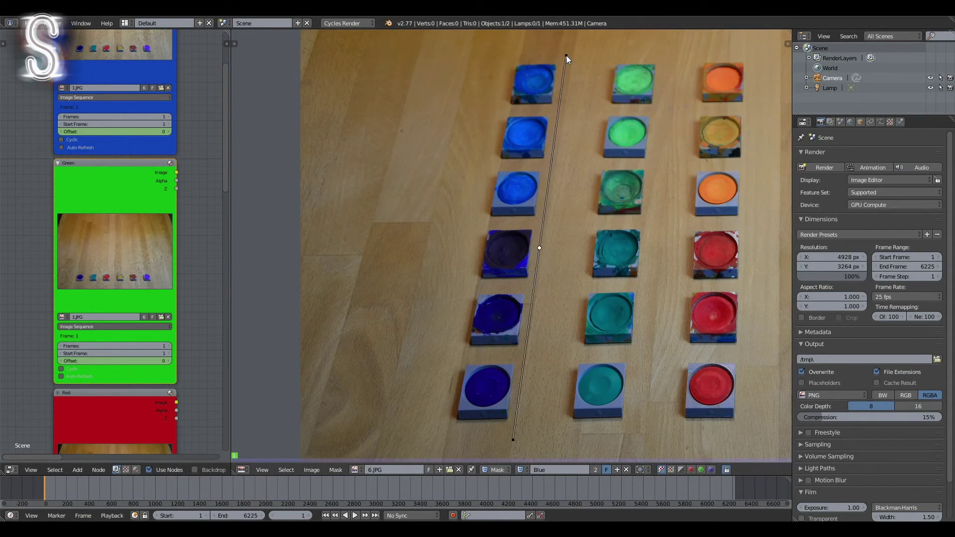
left_click(503, 50, "ctrl")
left_click(423, 428, "ctrl")
left_click_drag(422, 428, 419, 448)
middle_click_drag(581, 382, 553, 342)
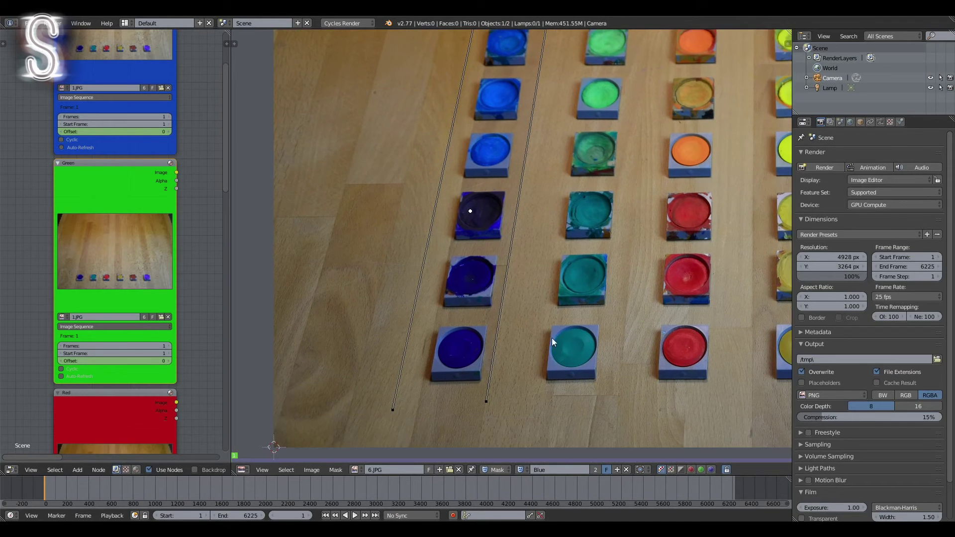
scroll(510, 240, "down", 2)
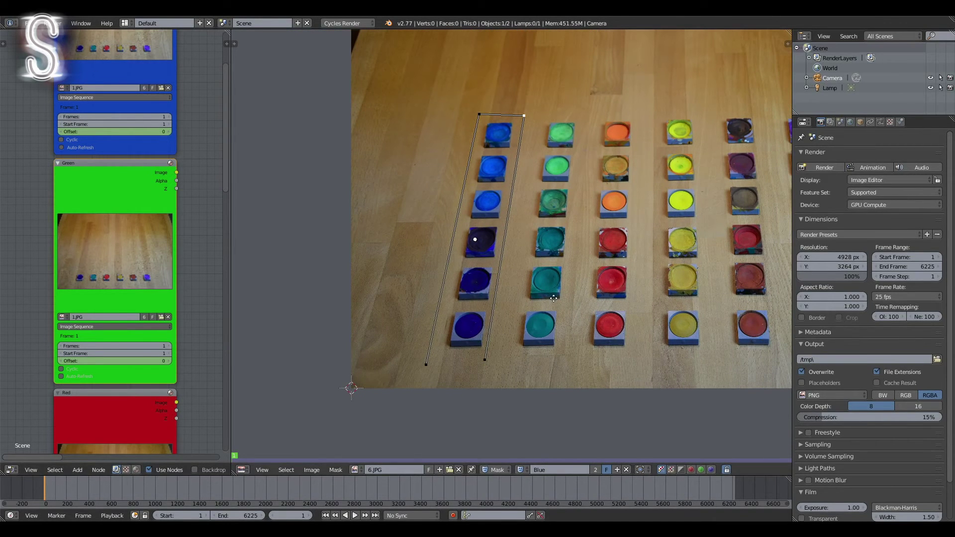
scroll(502, 315, "down", 1)
Create another mask and name it Green
scroll(503, 315, "up", 3)
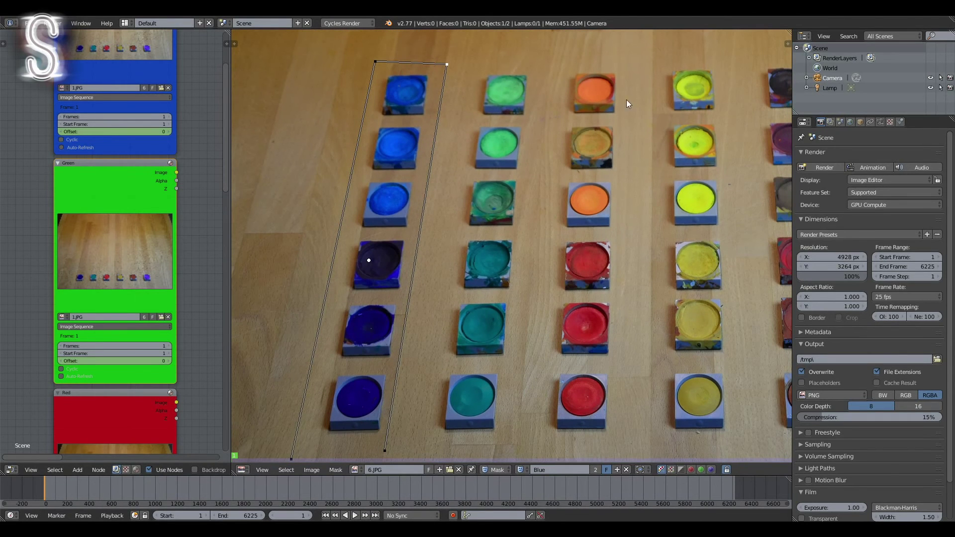
left_click(618, 471)
left_click(567, 470)
type("Green")
key("Return")
Outline the green paint column with mask points placed around its four corners
left_click(505, 451, "ctrl")
left_click(515, 450, "ctrl")
left_click(543, 64, "ctrl")
left_click(470, 58, "ctrl")
left_click(413, 455, "ctrl")
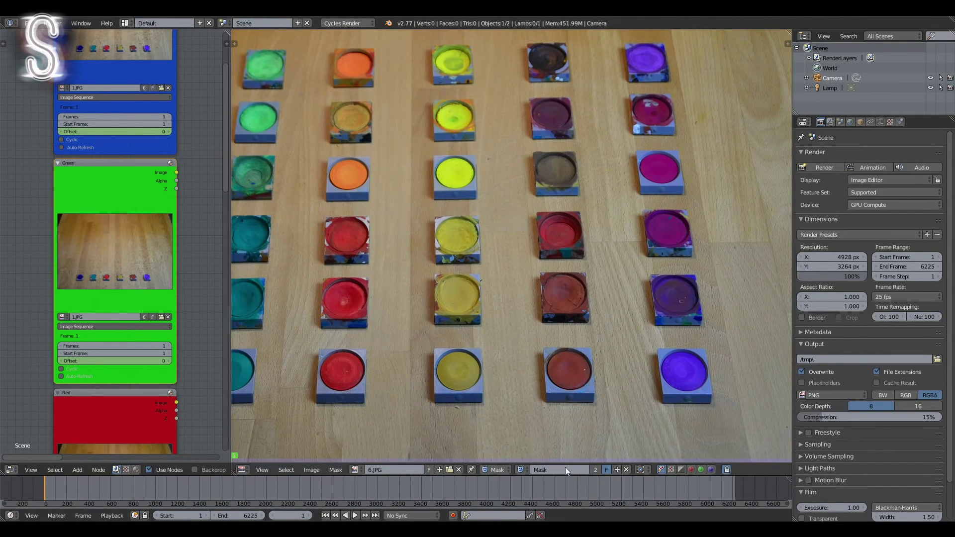
Name the new mask Yellow and place an outline point beside the lowest paint of the yellow column
double_click(564, 468)
type("Yellow")
key("Return")
left_click(400, 448, "ctrl")
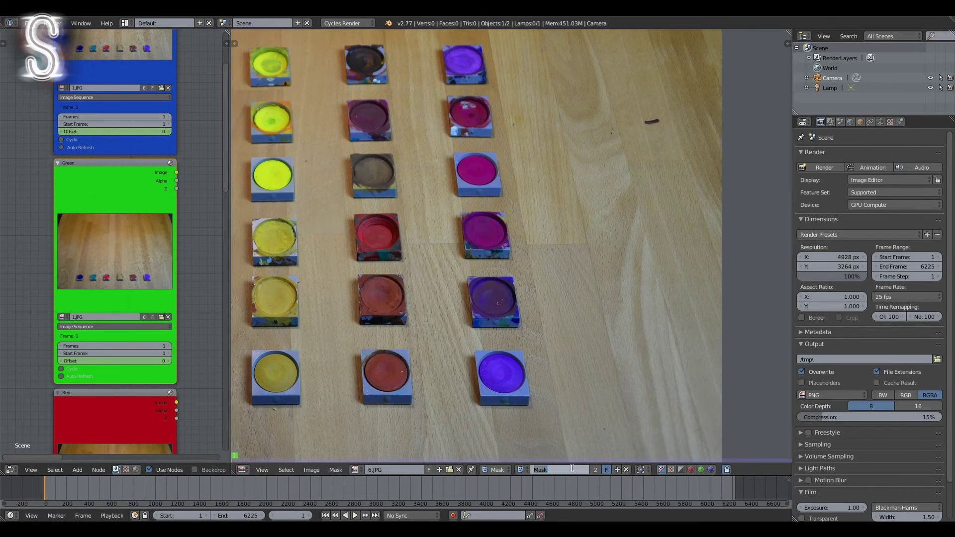
Name the last mask Violet and outline the violet paint column with four corner points
left_click(560, 425, "ctrl")
left_click(500, 33, "ctrl")
left_click(418, 36, "ctrl")
left_click(444, 433, "ctrl")
scroll(443, 433, "down", 2)
middle_click_drag(443, 433, 508, 433)
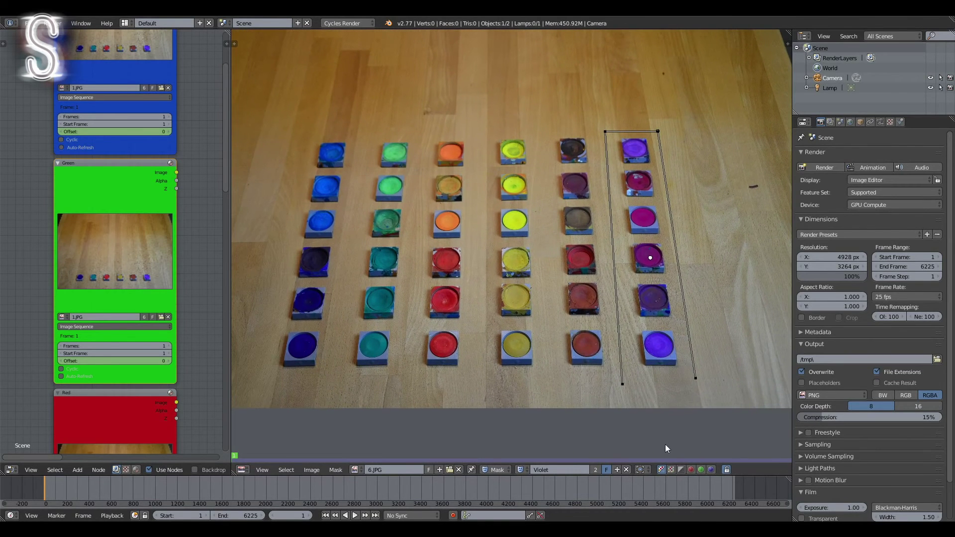
Display the Brown mask to check its outline, and return to the Violet mask
left_click(521, 469)
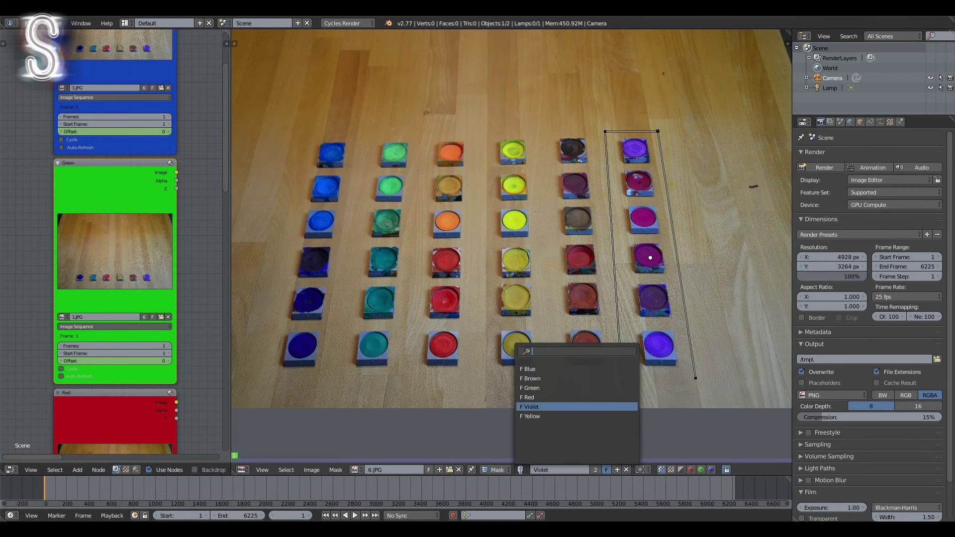
left_click(530, 379)
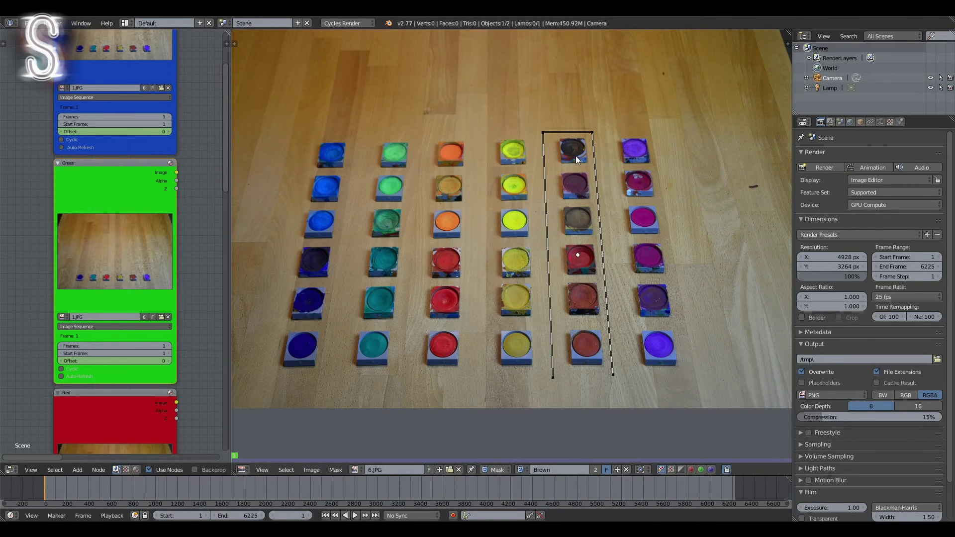
left_click(520, 471)
left_click(531, 407)
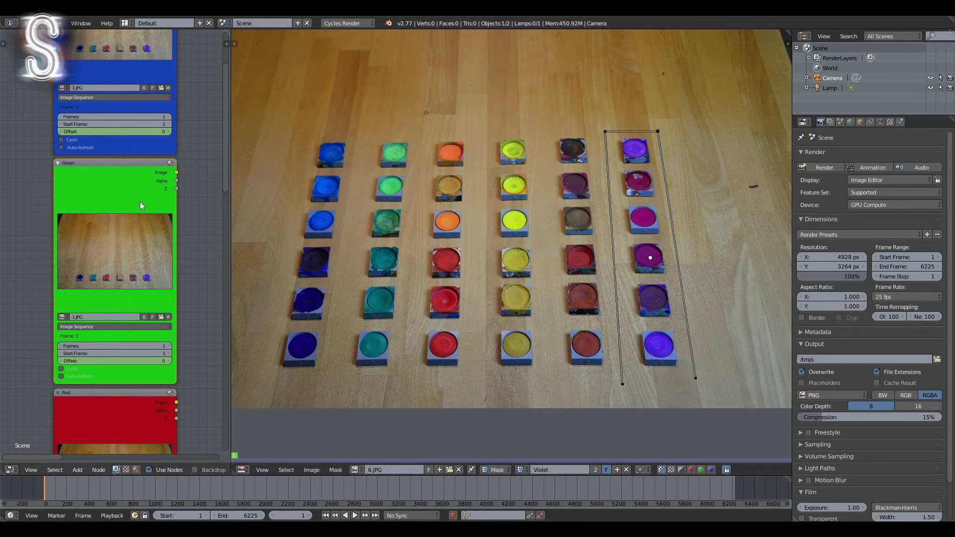
Widen the node editor and add a Mask input node beside the Blue image node
left_click_drag(229, 251, 598, 240)
scroll(428, 221, "down", 3)
middle_click_drag(455, 146, 306, 274)
scroll(305, 274, "up", 2)
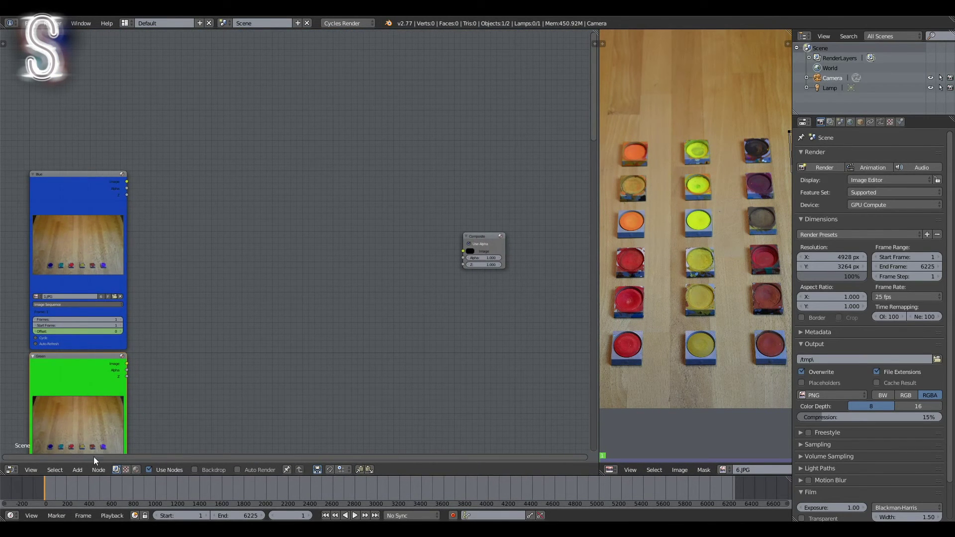
left_click(78, 471)
mouse_move(103, 447)
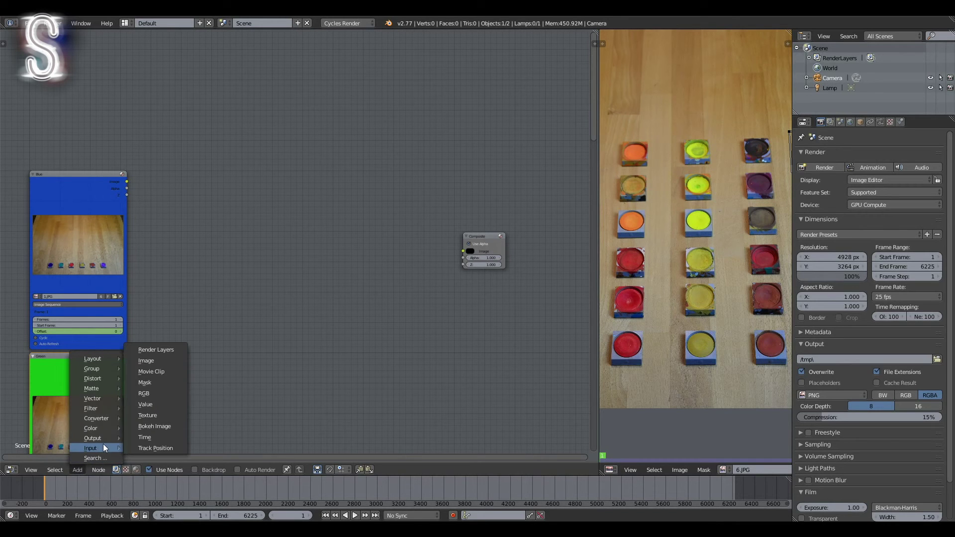
left_click(153, 383)
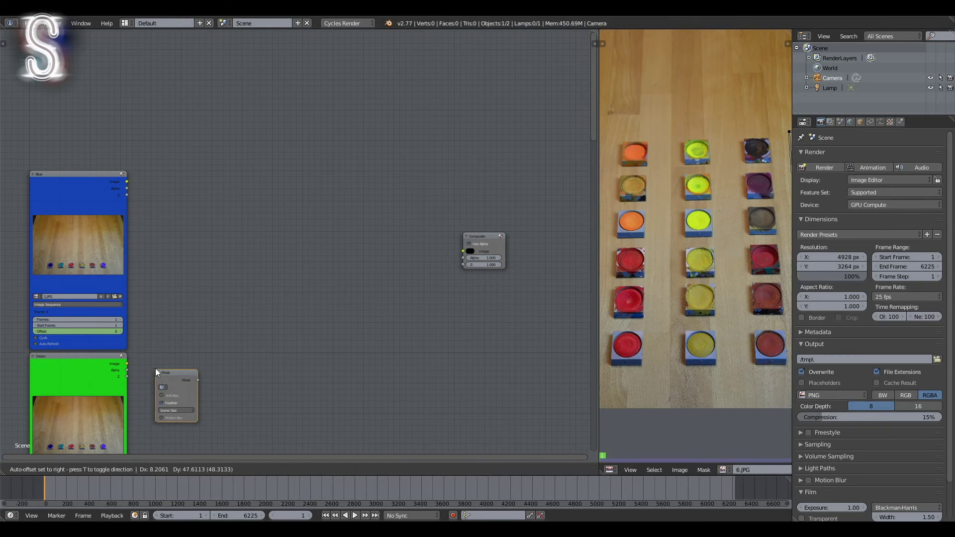
left_click(142, 267)
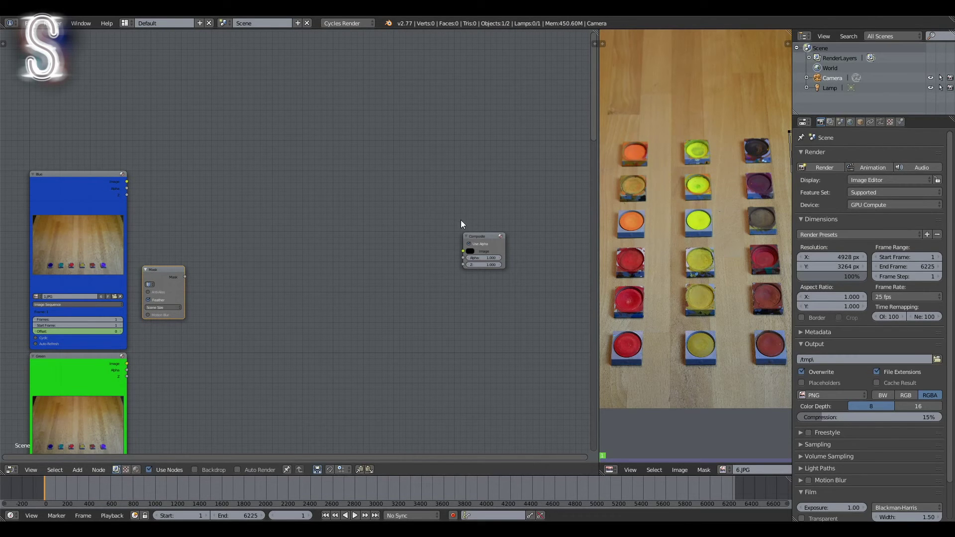
Move the Composite node closer to the Blue node and set the widened image editor to show Render Result in View mode
left_click_drag(482, 239, 361, 227)
left_click_drag(599, 237, 373, 243)
left_click(496, 469)
left_click(523, 387)
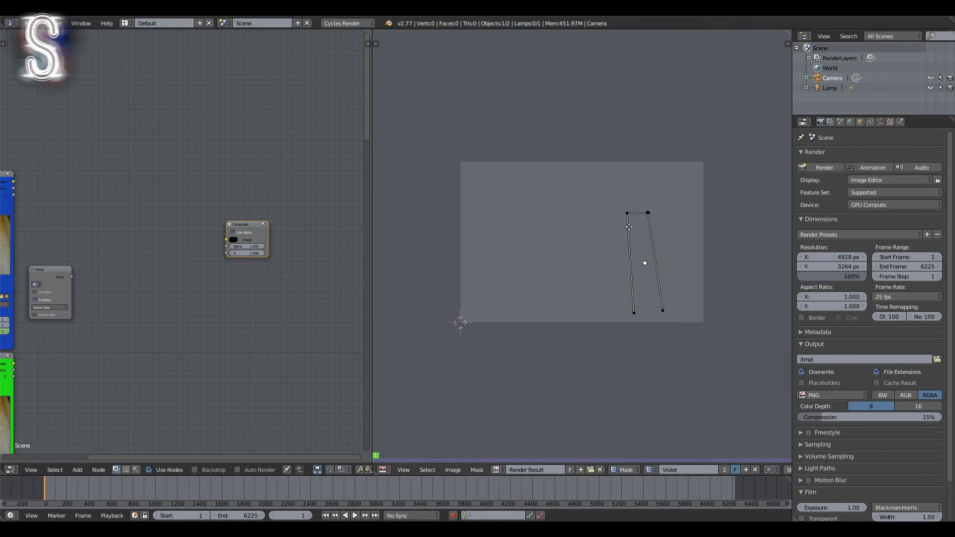
left_click(626, 469)
left_click(629, 459)
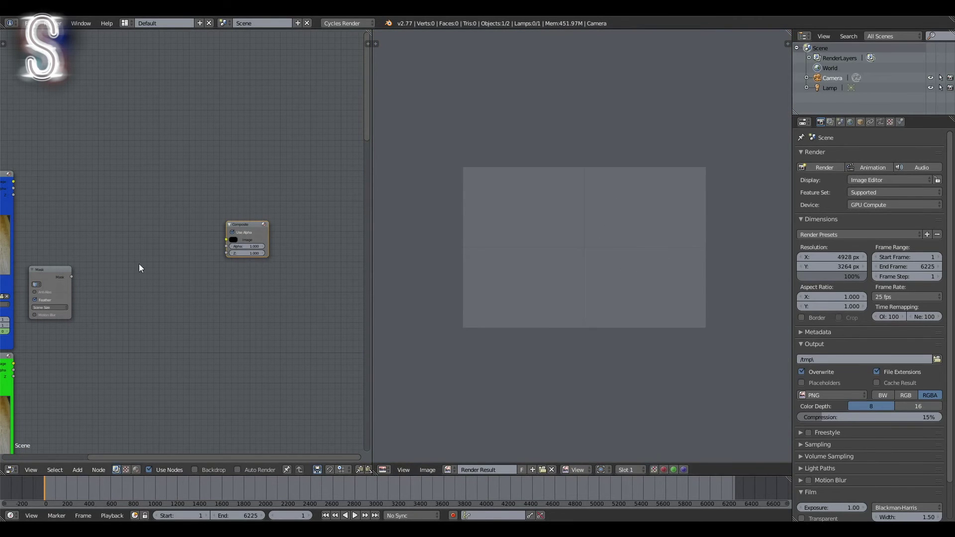
Connect the Blue node's Image output to the Composite node's Image input and render the frame
middle_click_drag(139, 266, 170, 273)
middle_click_drag(72, 214, 94, 214)
scroll(94, 214, "up", 1)
left_click_drag(65, 185, 295, 249)
middle_click_drag(239, 243, 260, 243)
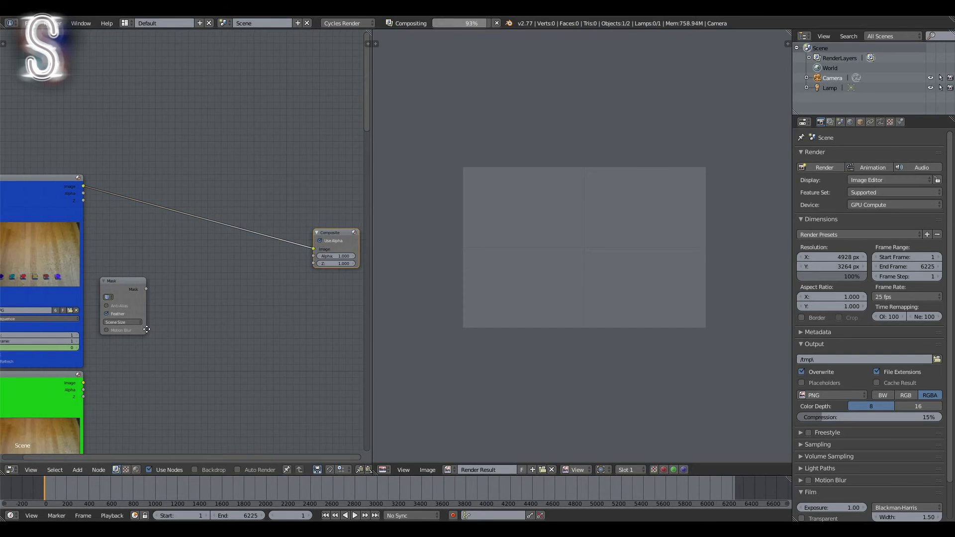
scroll(259, 243, "down", 1)
key("F12")
Add a Set Alpha converter node on the link between the Blue and Composite nodes
left_click(77, 470)
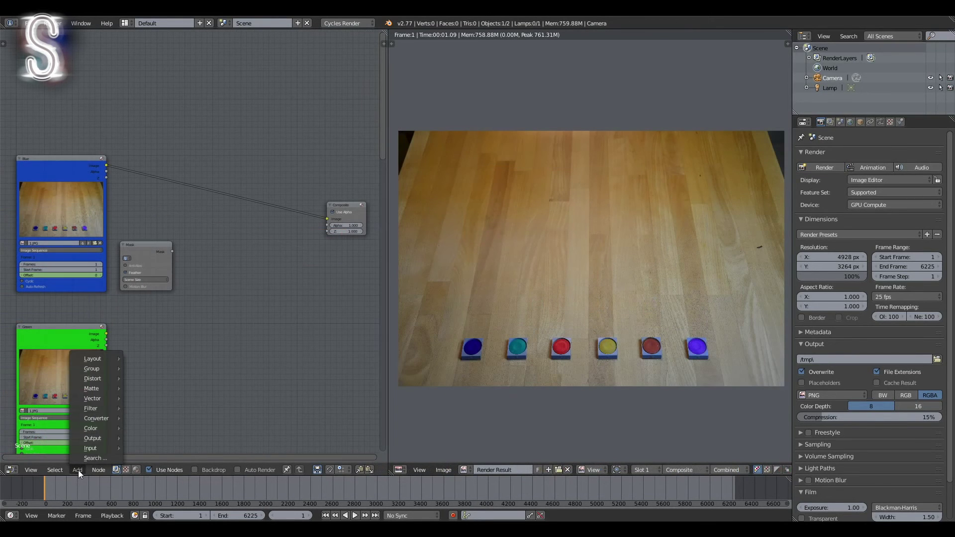
mouse_move(103, 420)
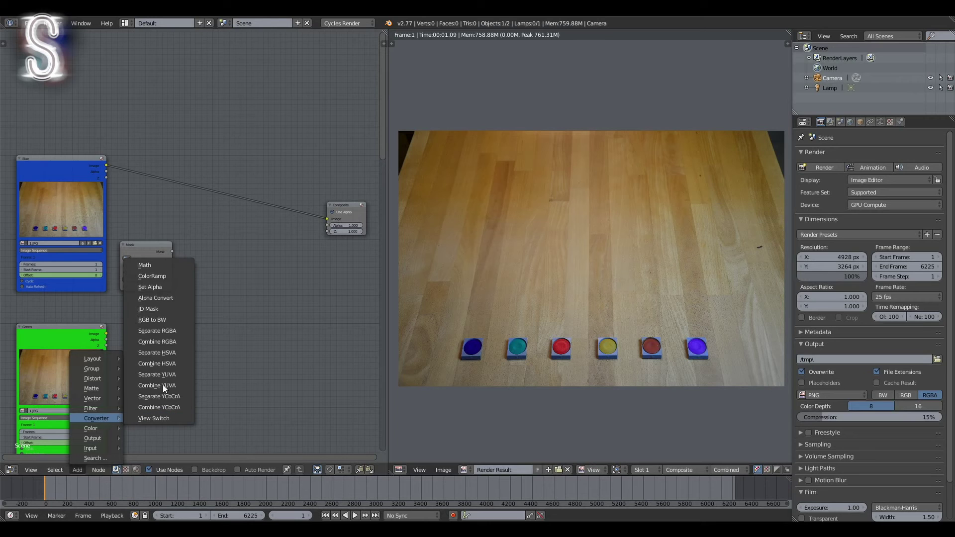
left_click(154, 287)
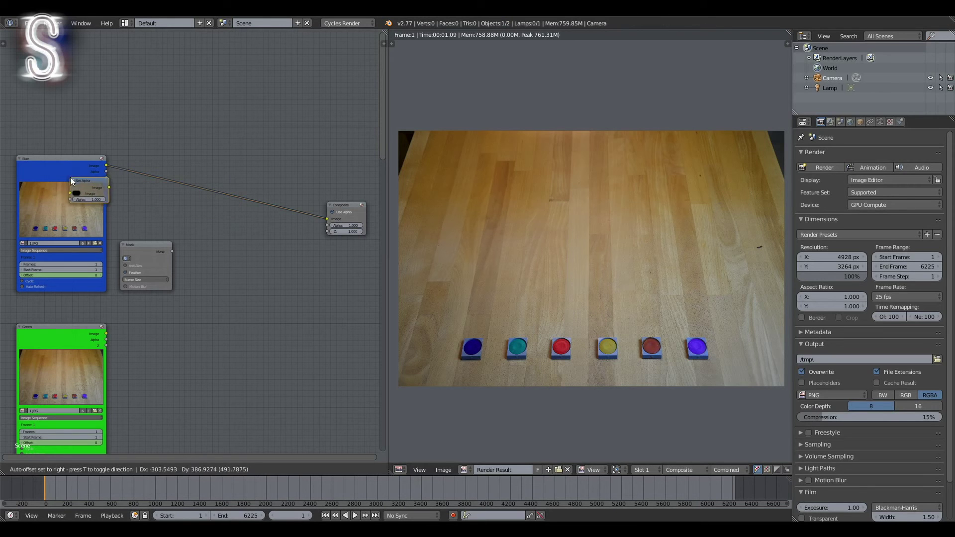
left_click(212, 195)
scroll(204, 235, "up", 1)
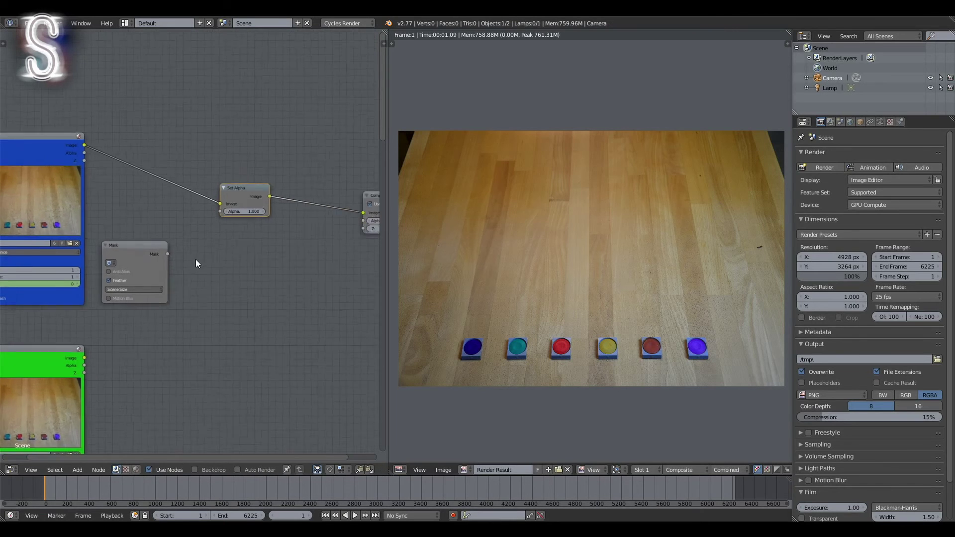
scroll(194, 259, "up", 1)
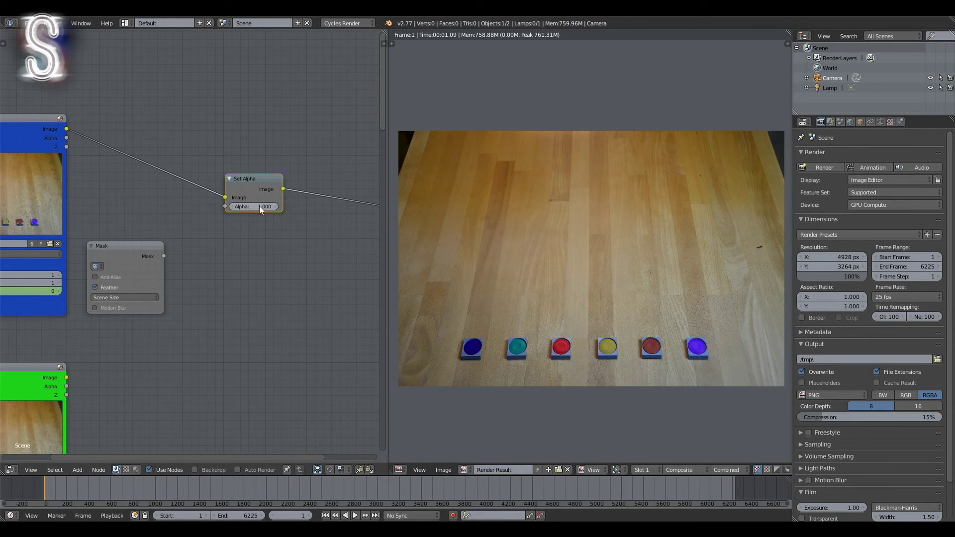
Lower the Set Alpha node's Alpha to 0.500 and examine the transparency close up around the red paint
left_click(232, 206)
left_click(232, 207)
left_click(231, 207)
scroll(565, 388, "up", 5)
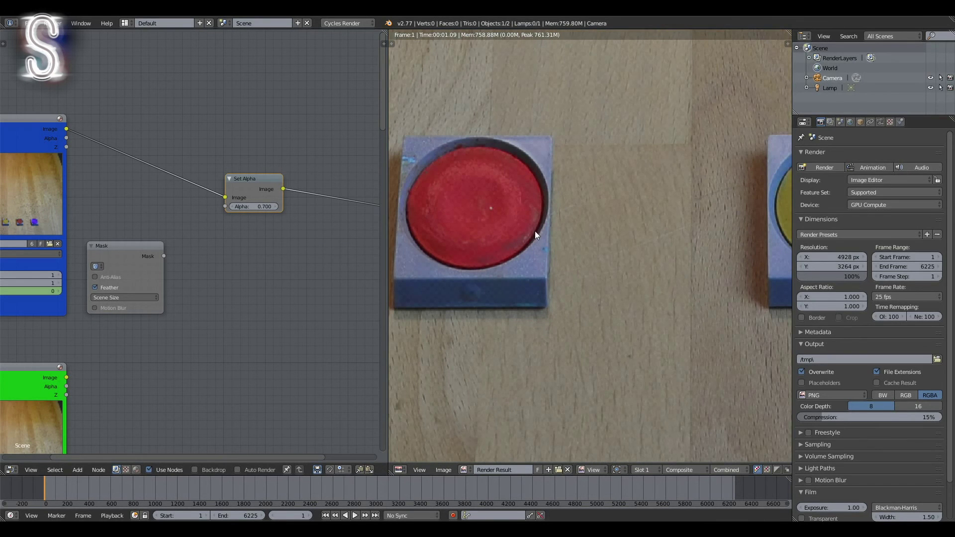
left_click(231, 207)
left_click(232, 207)
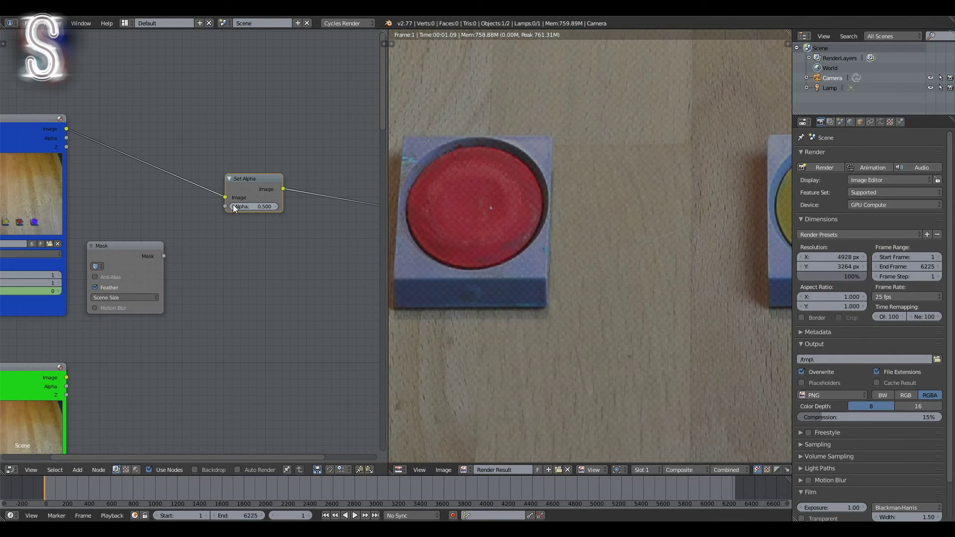
Lower the Set Alpha node's Alpha to 0.200 to compare the stronger transparency in the render
left_click(232, 206)
left_click(232, 207)
left_click(232, 207)
scroll(511, 234, "down", 3)
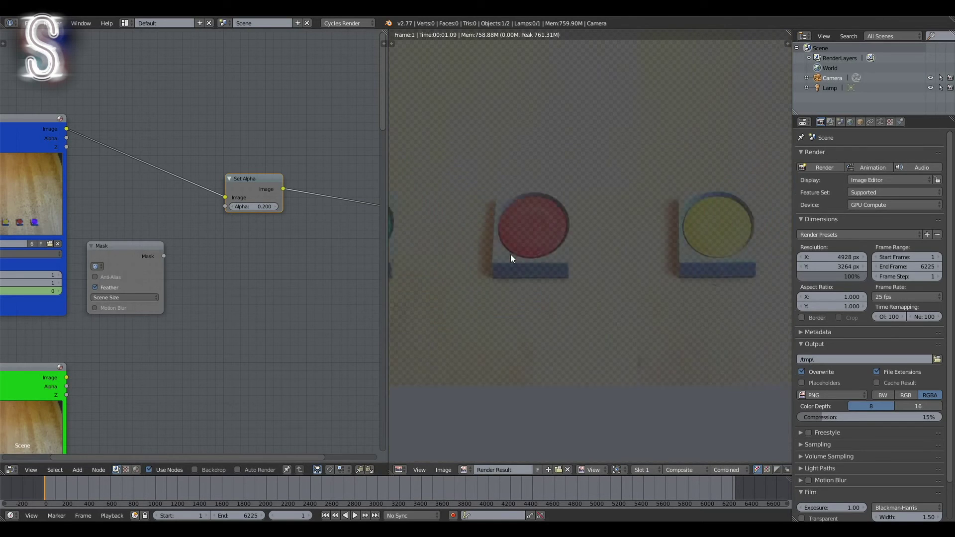
scroll(510, 254, "down", 2)
Set the Set Alpha node's Alpha to 1 and bring the whole rendered image into view
left_click(243, 205)
type("1")
key("Return")
scroll(627, 220, "down", 4)
middle_click_drag(624, 227, 612, 314)
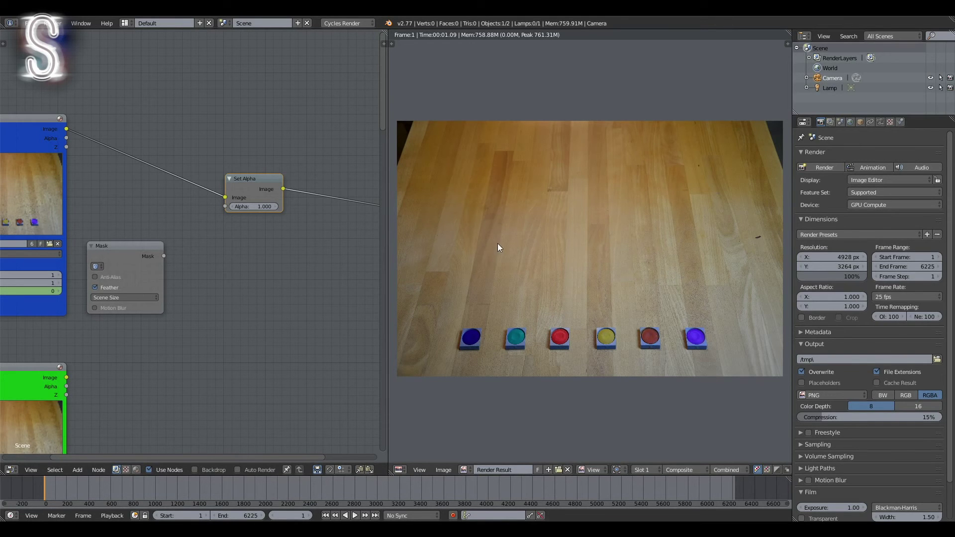
scroll(71, 217, "down", 2)
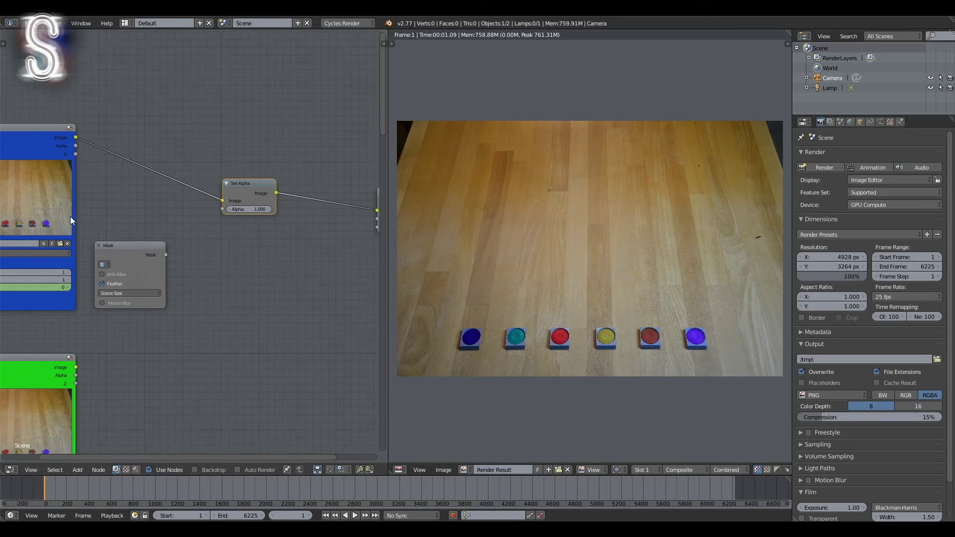
Move the Mask node slightly away from the Blue image node and assign the Blue mask to it
middle_click_drag(100, 231, 138, 228)
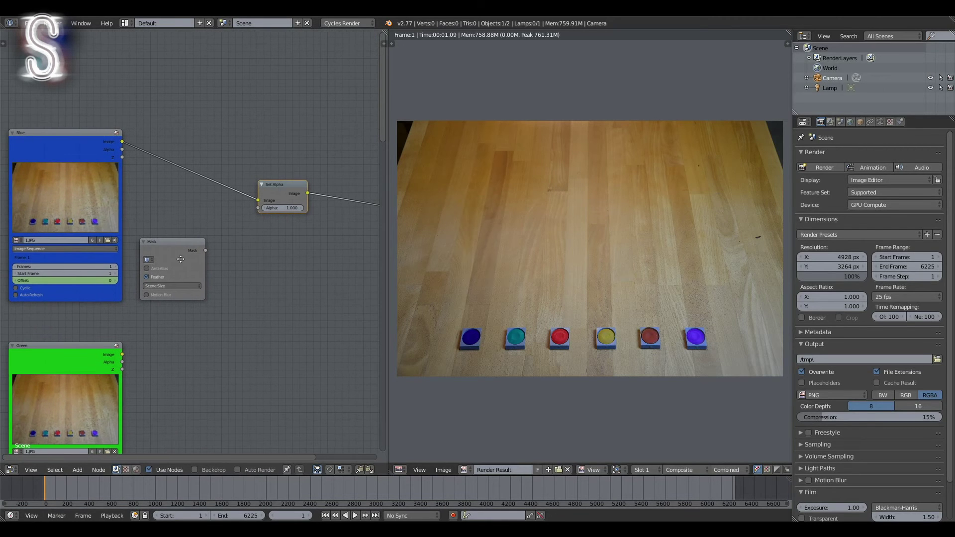
middle_click_drag(180, 258, 133, 254)
left_click_drag(123, 235, 139, 235)
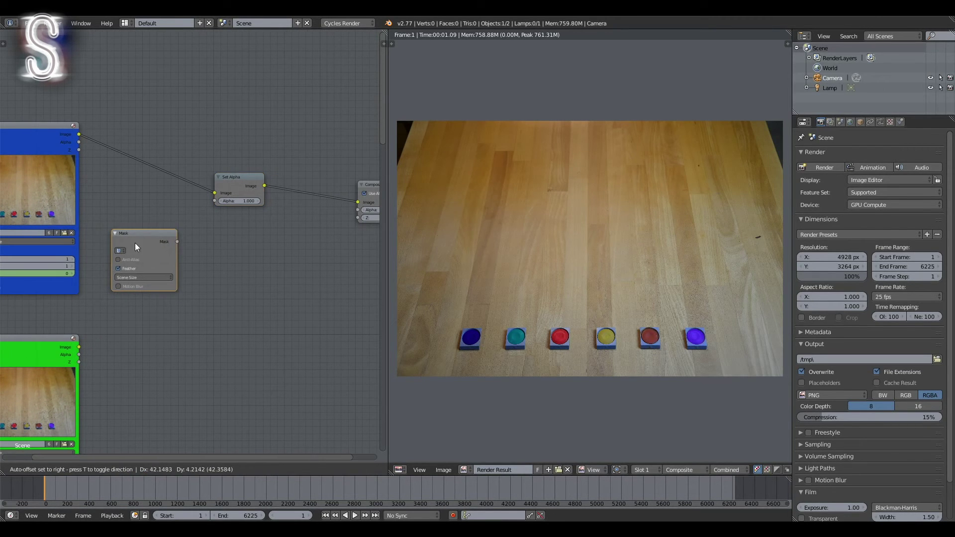
left_click(120, 251)
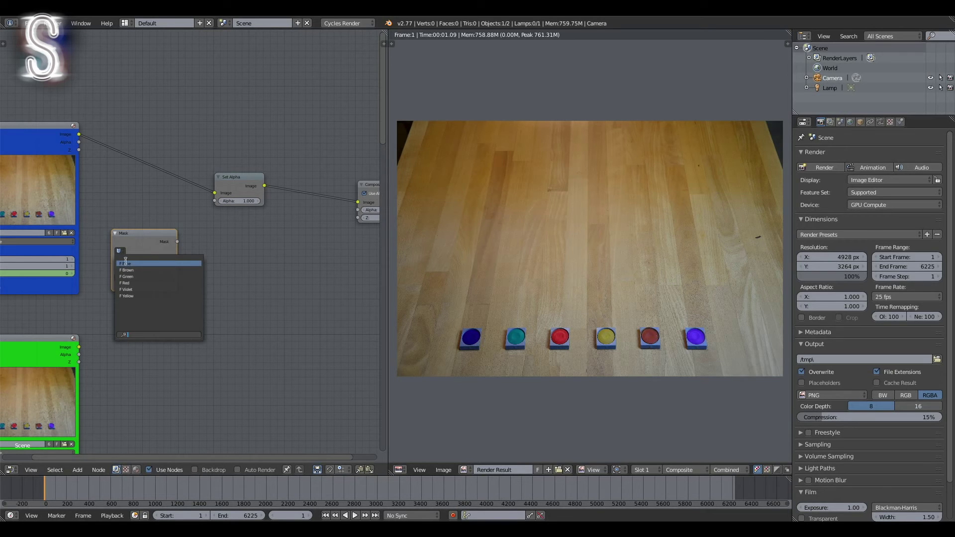
left_click(131, 244)
scroll(124, 265, "up", 2)
scroll(123, 269, "up", 4)
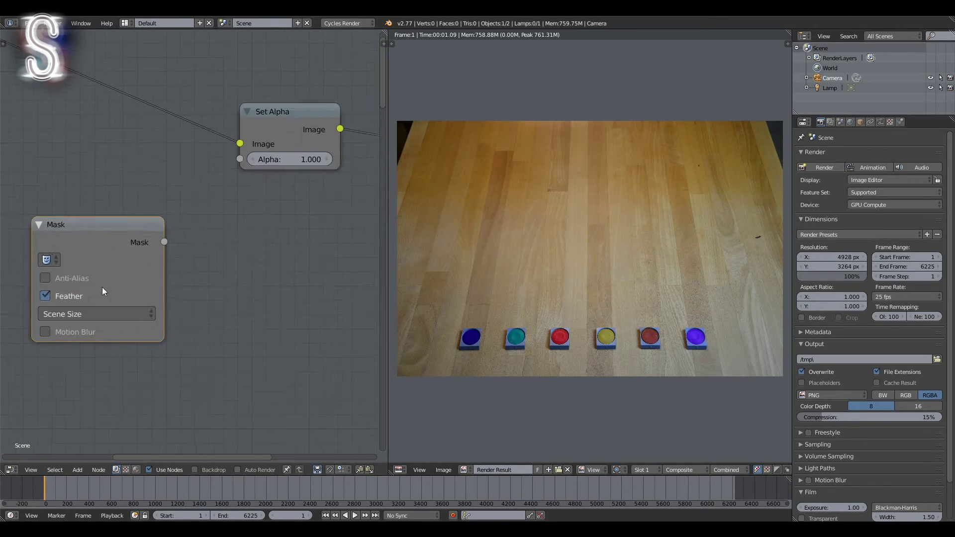
middle_click_drag(78, 261, 189, 240)
left_click(185, 238)
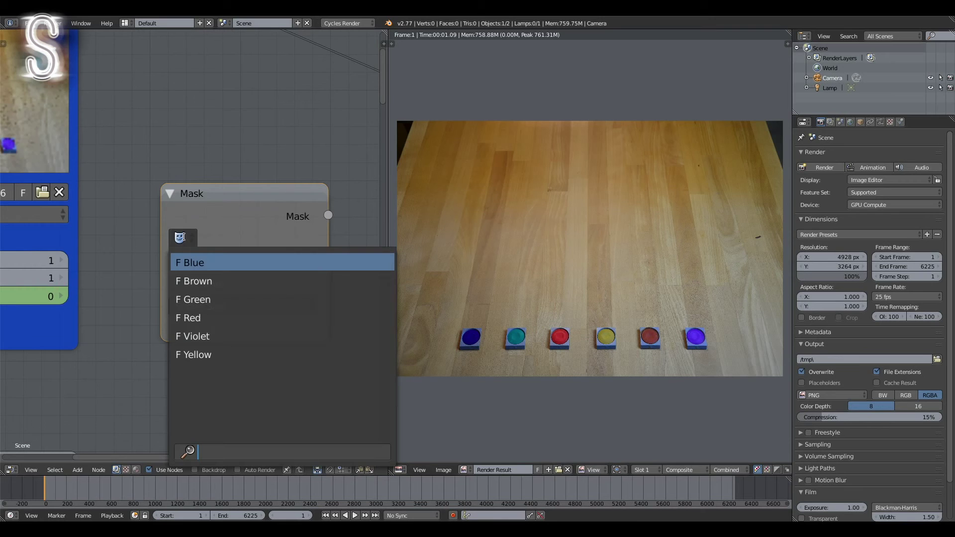
left_click(192, 264)
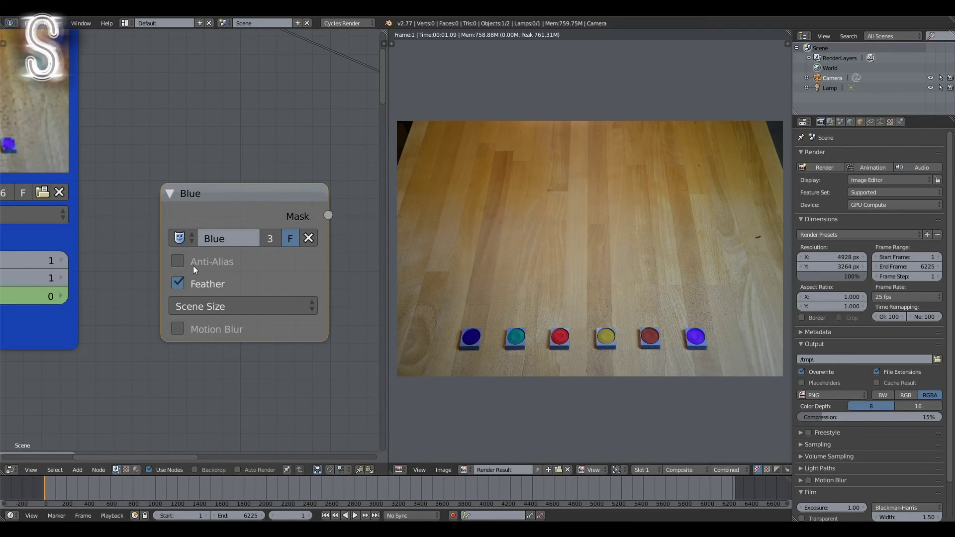
Connect the Blue mask node's Mask output to the Set Alpha node's Alpha input and check the masked render
scroll(244, 267, "down", 5)
middle_click_drag(169, 281, 128, 285)
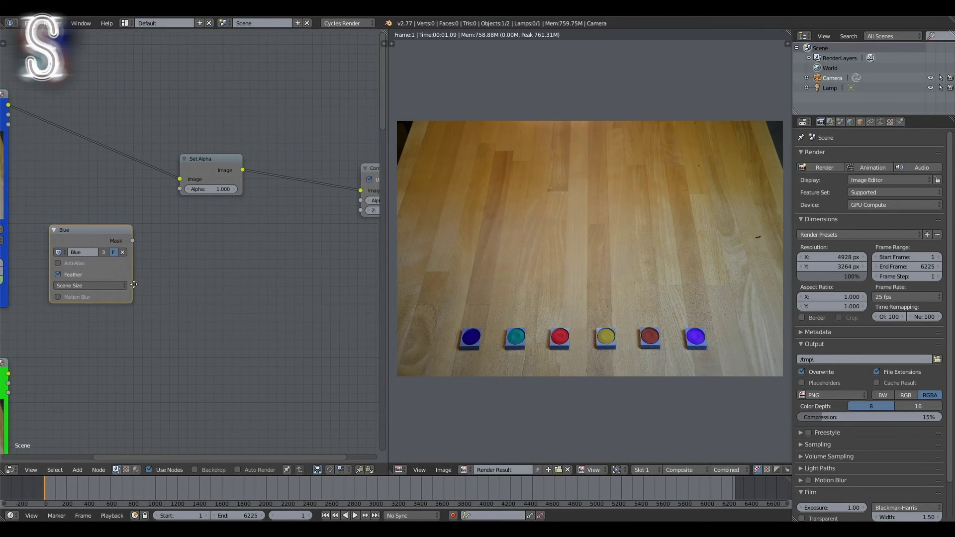
left_click_drag(133, 241, 145, 241)
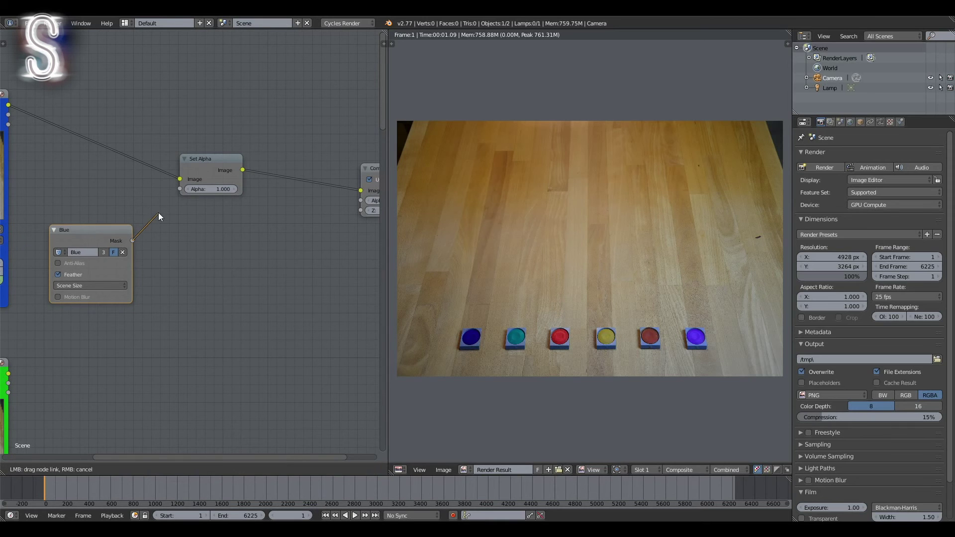
left_click_drag(181, 189, 182, 189)
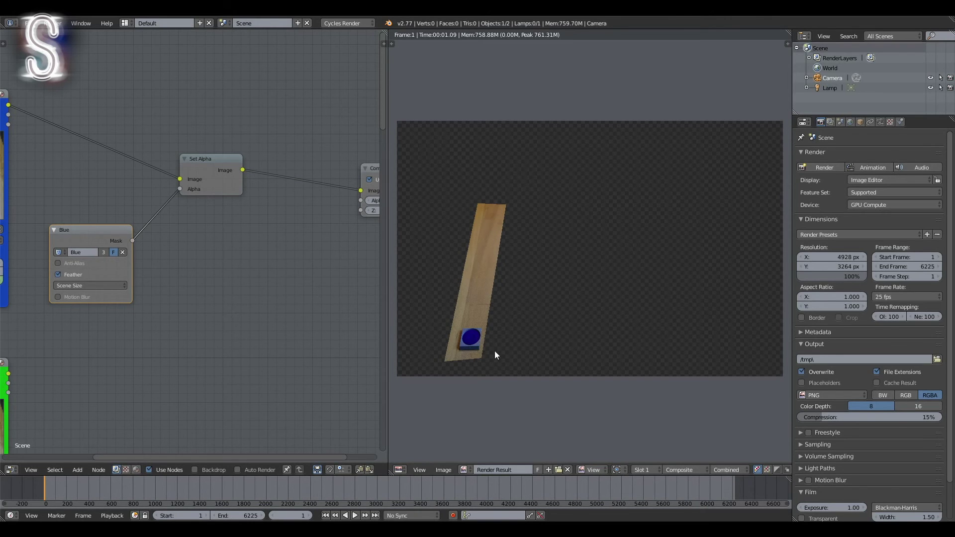
left_click(679, 269)
scroll(662, 407, "down", 2)
scroll(660, 407, "up", 1)
scroll(300, 299, "down", 3)
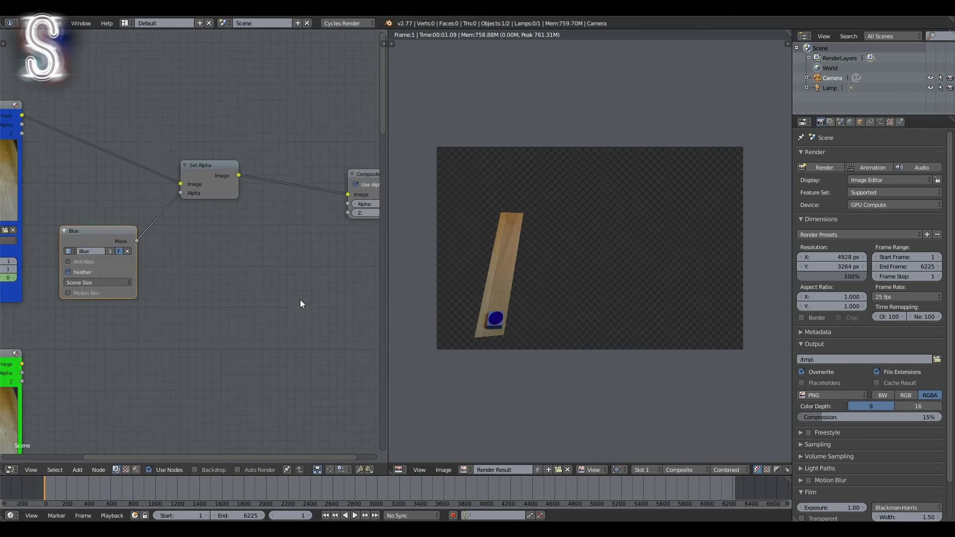
Shift the Set Alpha node slightly upward and inspect the edges of the masked blue paint column in the render
middle_click_drag(250, 151, 187, 140)
left_click_drag(170, 177, 184, 165)
middle_click_drag(129, 282, 213, 279)
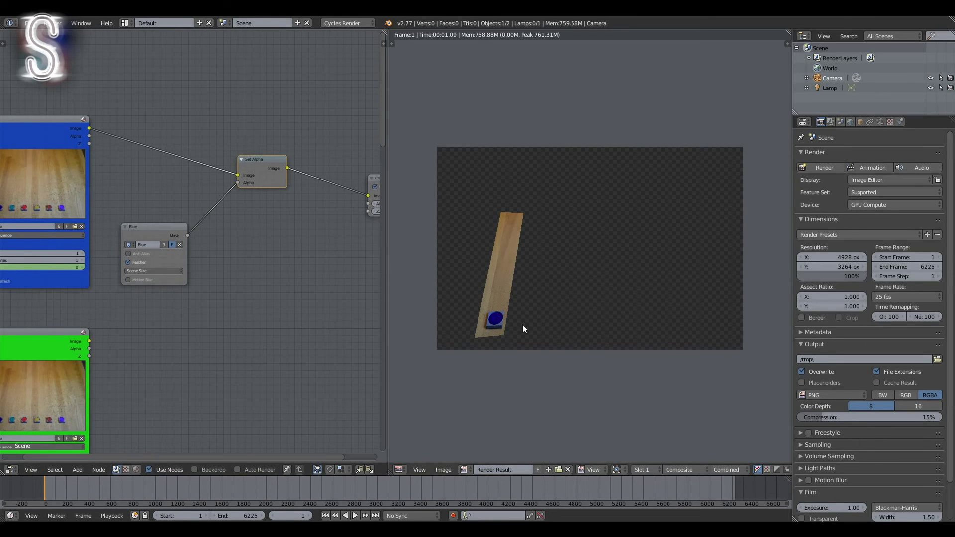
scroll(521, 324, "up", 4)
scroll(495, 327, "down", 3)
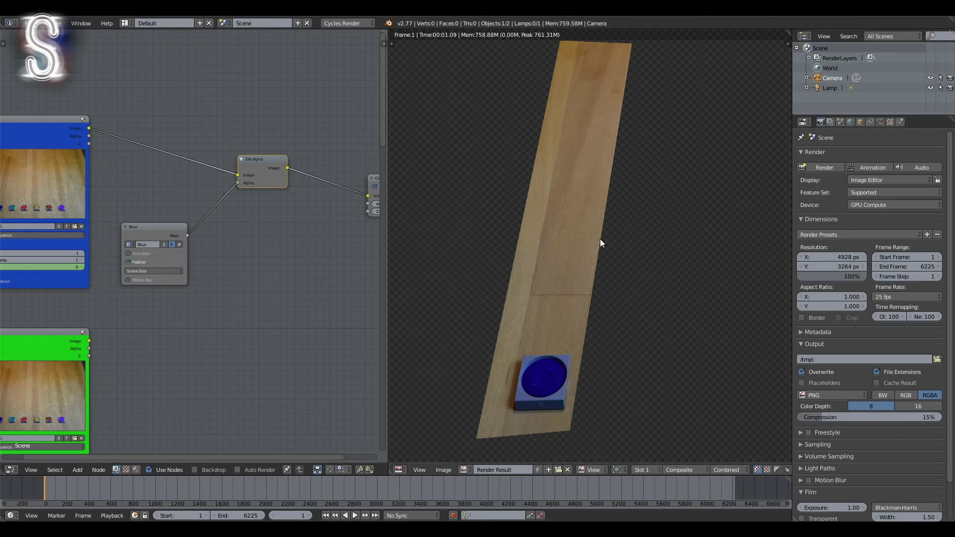
Add a Blur filter node on the link between the Blue mask node and the Set Alpha node
left_click(78, 469)
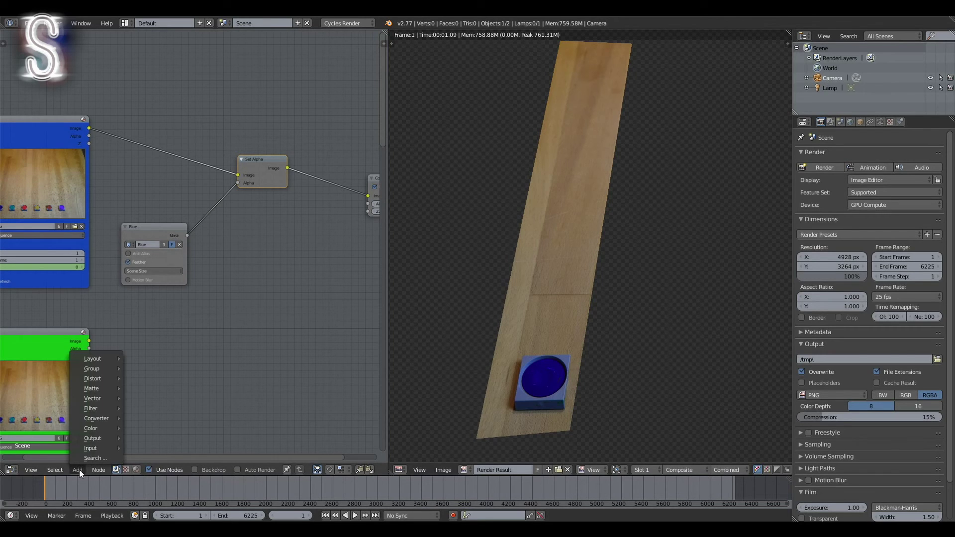
mouse_move(114, 408)
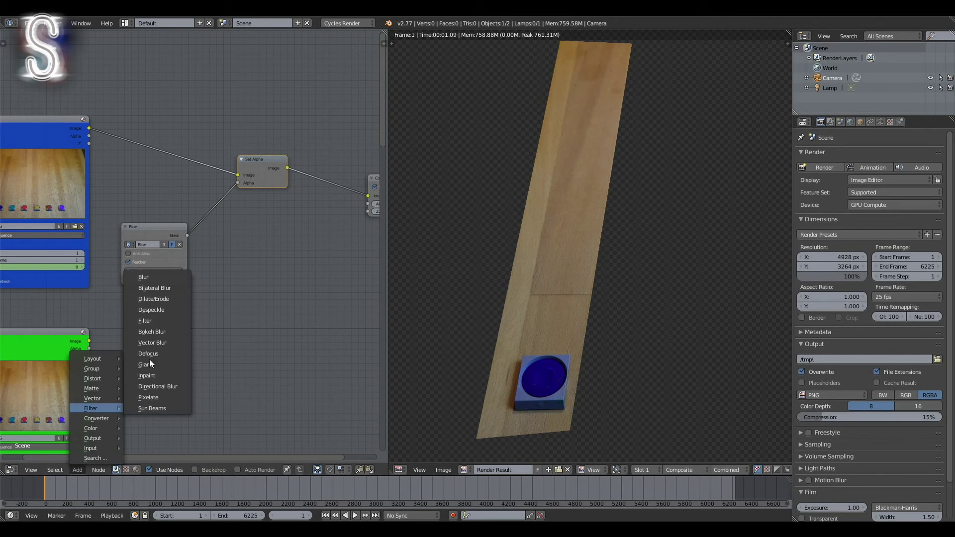
left_click(145, 277)
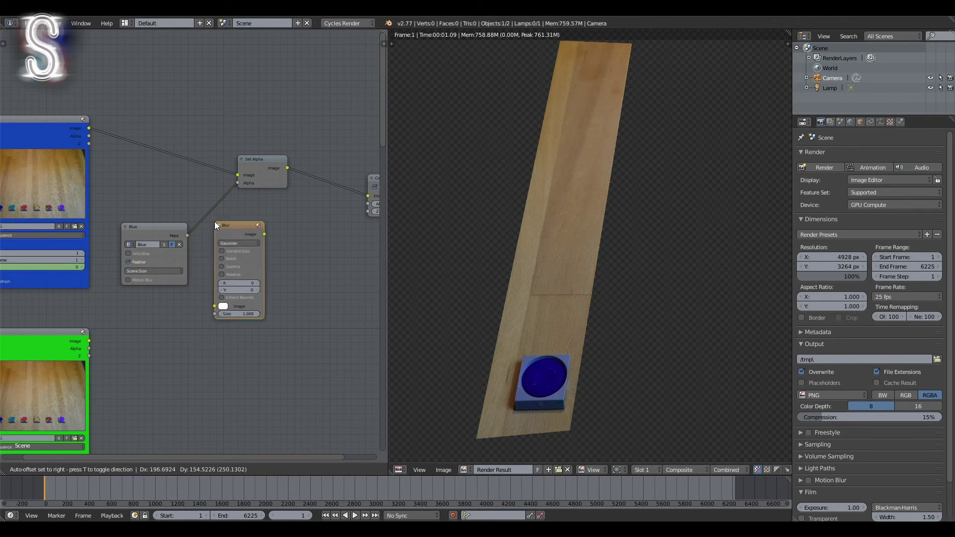
left_click(196, 199)
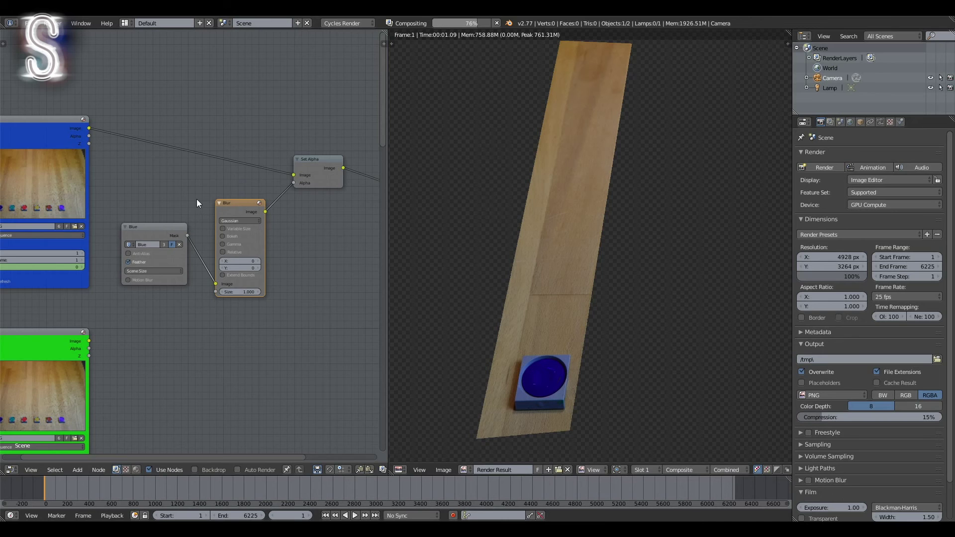
Set the Blur node's X and Y to 30 and inspect the softened mask edge up close
scroll(239, 239, "up", 3)
left_click(191, 287)
type("30")
left_click(195, 295)
type("30")
key("Return")
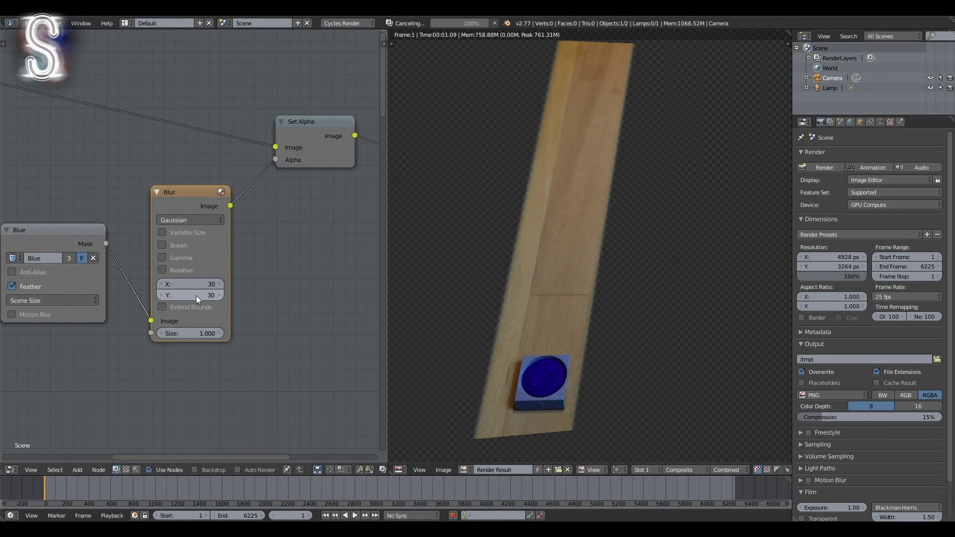
scroll(583, 343, "up", 6)
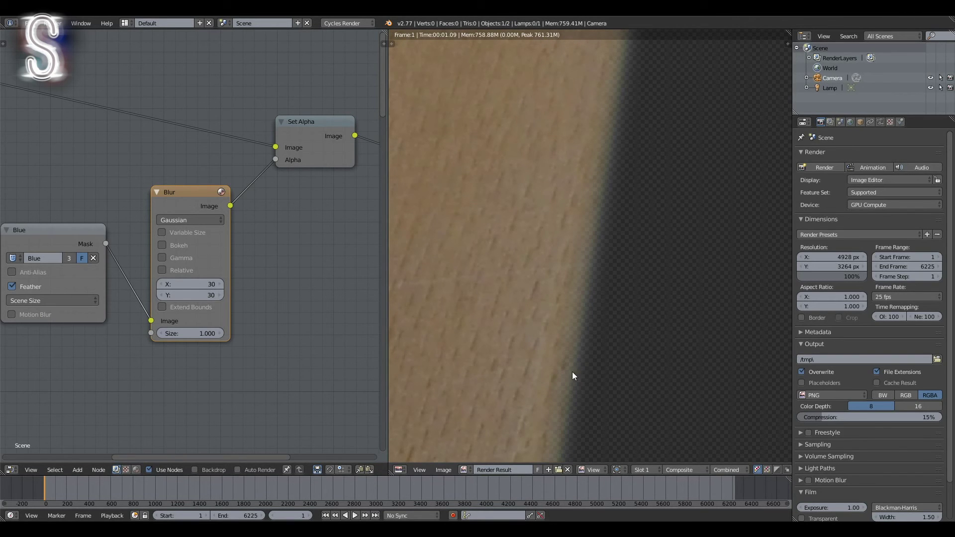
scroll(586, 326, "down", 6)
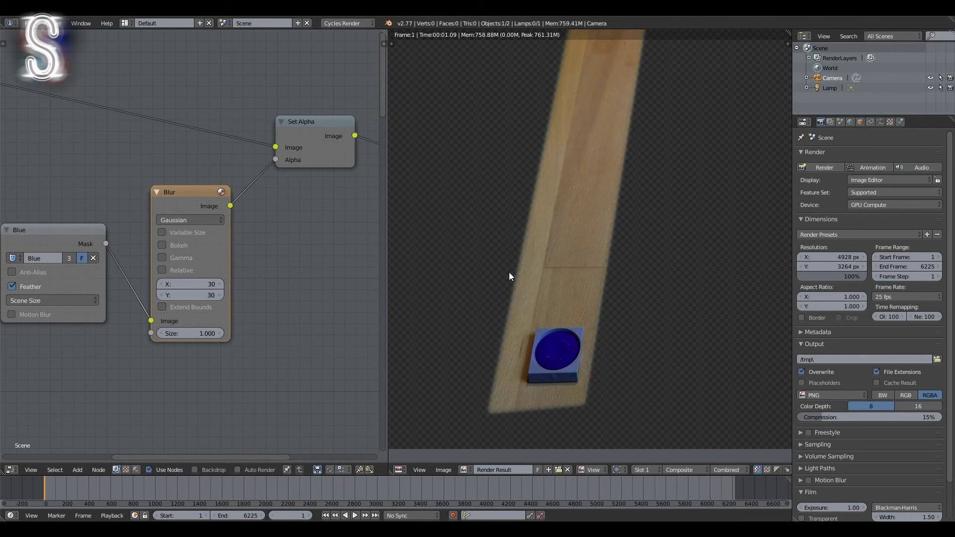
Change the Blur node's filter type to Fast Gaussian and view the complete render result
left_click(214, 223)
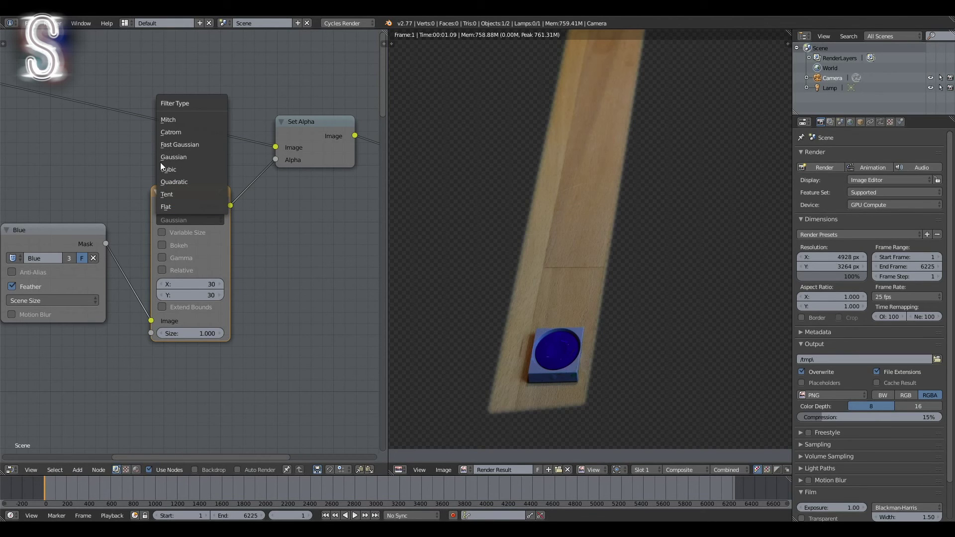
left_click(177, 145)
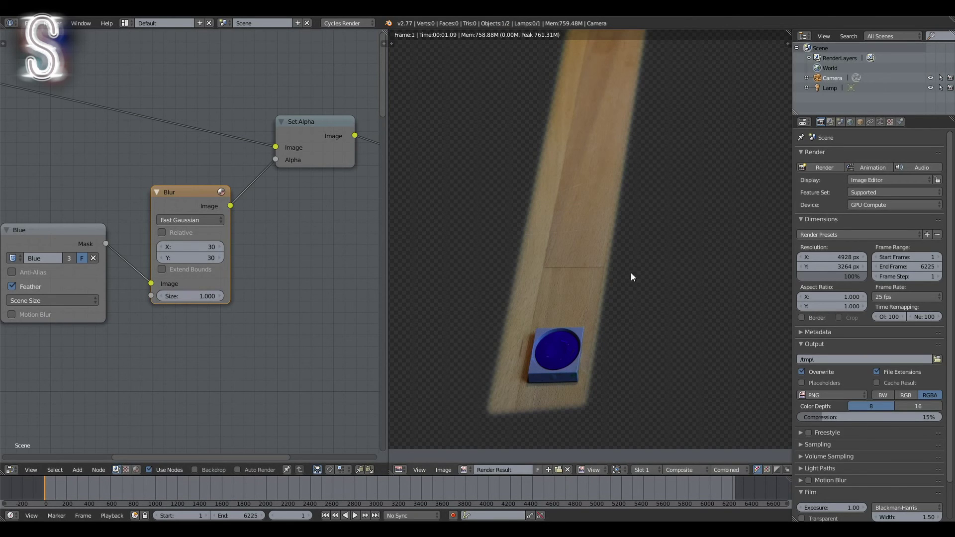
key("Home")
scroll(538, 305, "down", 8)
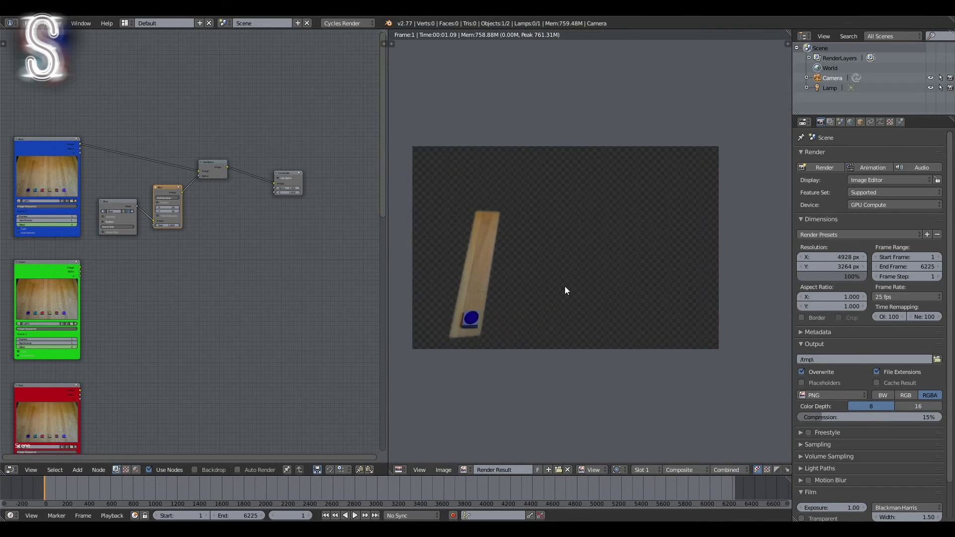
scroll(565, 287, "up", 1)
middle_click_drag(565, 287, 591, 292)
scroll(219, 346, "down", 4)
Duplicate the Mask, Blur and Set Alpha nodes of the blue row and place the copies beside the Green image node
middle_click_drag(194, 381, 219, 226)
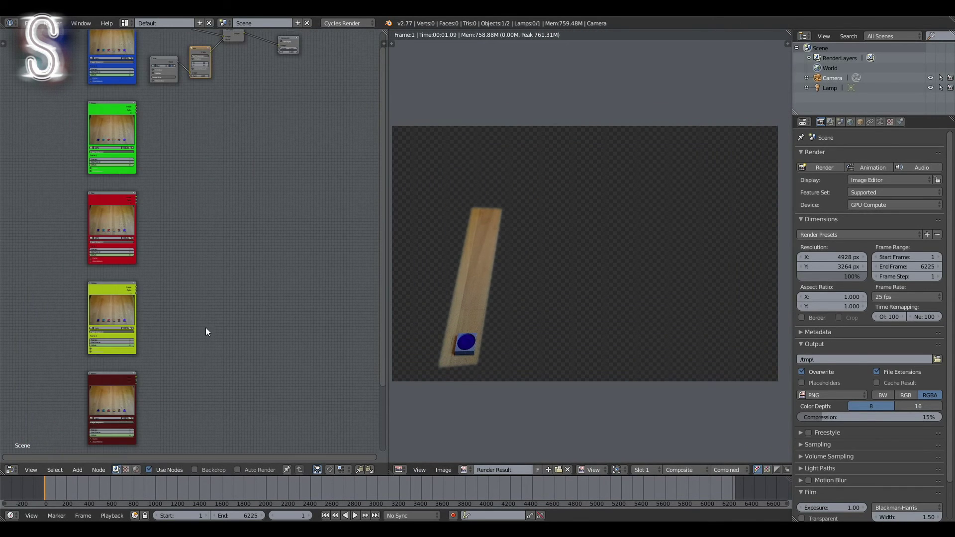
scroll(205, 332, "up", 3)
middle_click_drag(234, 260, 219, 421)
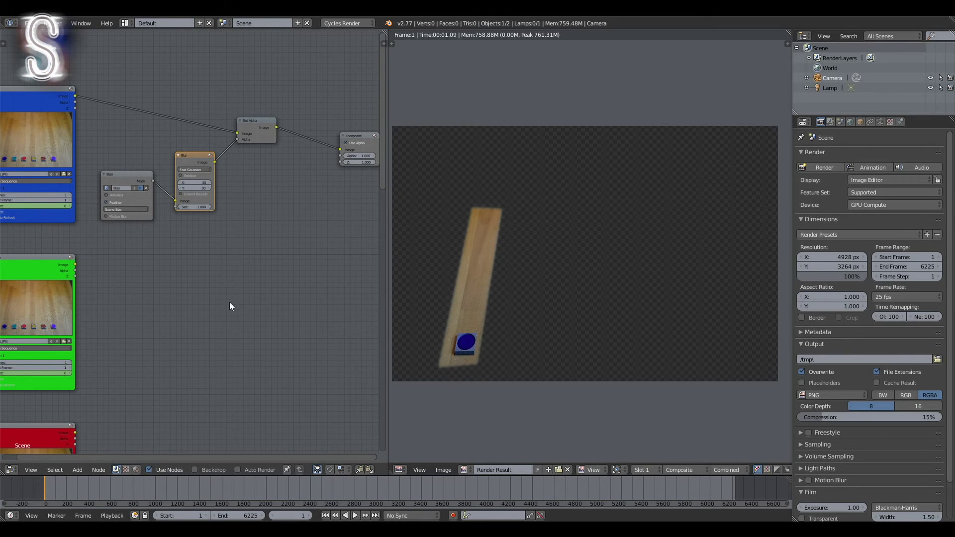
key("c")
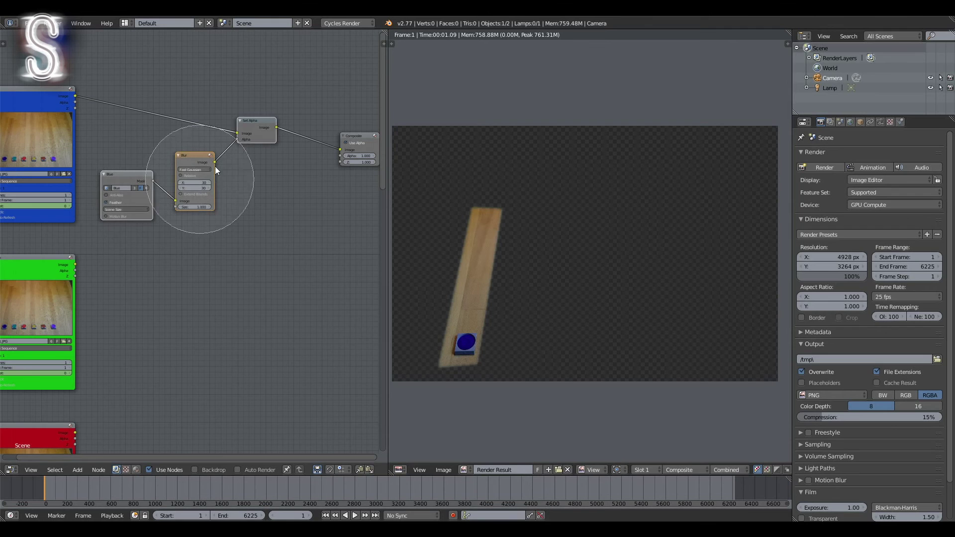
right_click(259, 106)
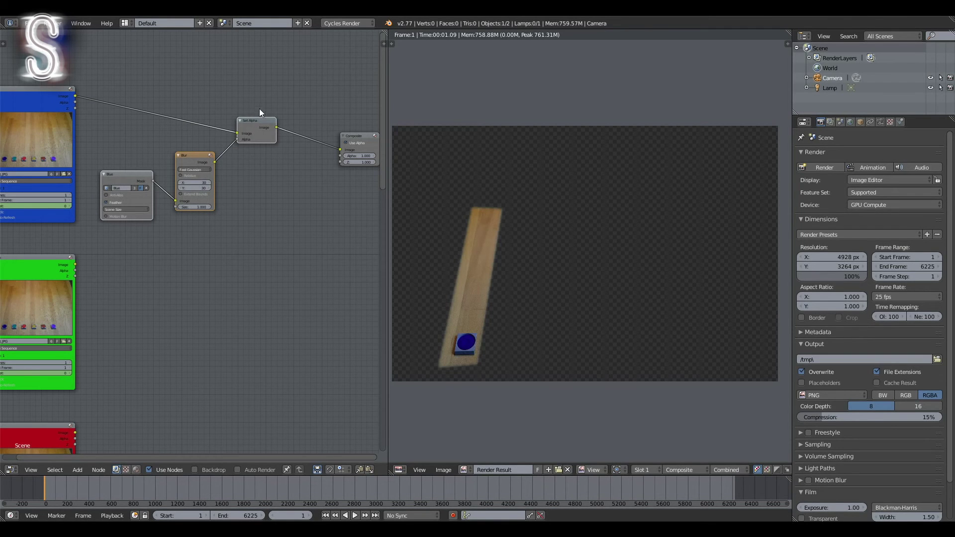
middle_click_drag(195, 288, 203, 269)
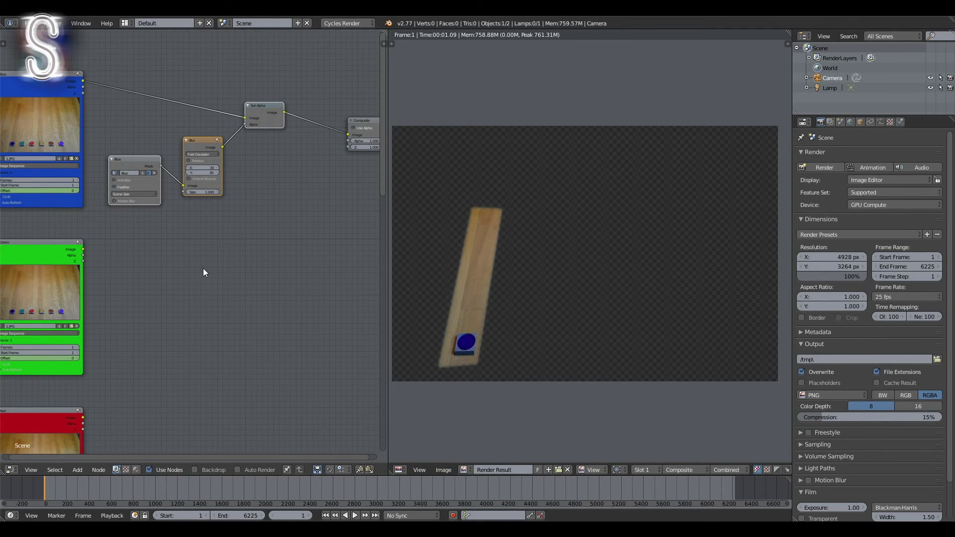
scroll(203, 269, "down", 3)
key("shift+d")
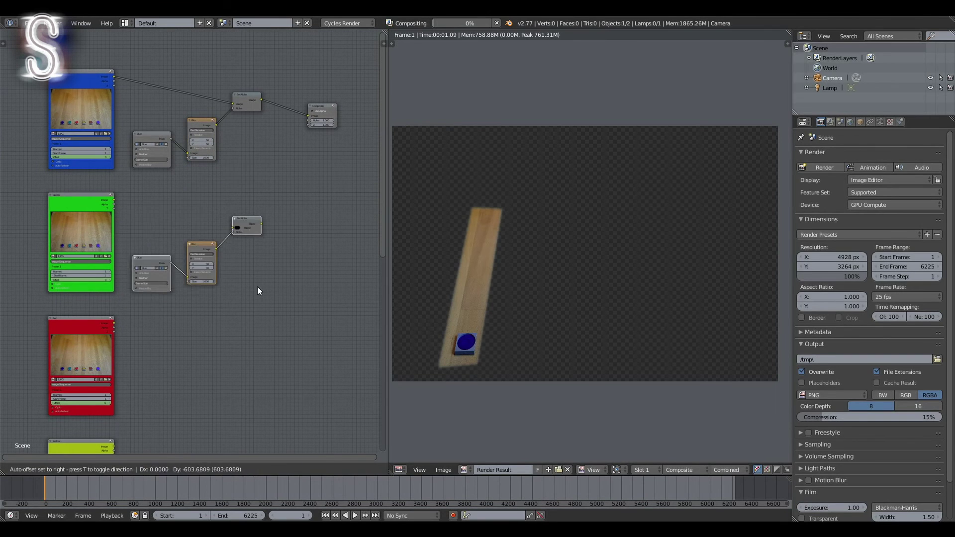
left_click(258, 287)
Place further duplicates of the Mask, Blur and Set Alpha group beside the red, yellow, brown and violet image nodes
middle_click_drag(253, 384, 252, 181)
key("shift+d")
left_click(245, 296)
middle_click_drag(217, 321, 224, 222)
key("shift+d")
left_click(222, 350)
middle_click_drag(222, 351, 226, 187)
key("shift+d")
left_click(237, 242)
key("shift+d")
left_click(283, 277)
Assign the Green mask to the duplicated Mask node beside the Green image node
middle_click_drag(199, 124, 243, 395)
middle_click_drag(225, 54, 230, 241)
scroll(231, 241, "up", 3)
scroll(230, 241, "up", 4)
left_click(198, 283)
left_click(214, 322)
Connect the green row's Set Alpha output to the Composite node's Image input in place of the blue row's link
scroll(220, 264, "down", 4)
middle_click_drag(294, 163, 190, 220)
scroll(235, 169, "up", 4)
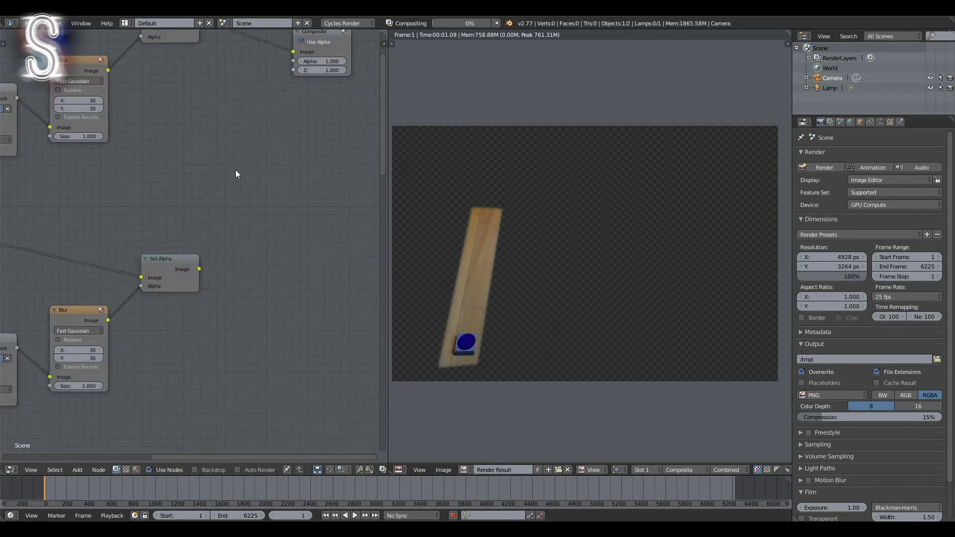
middle_click_drag(235, 169, 226, 279)
left_click(154, 92)
left_click_drag(182, 401, 302, 132)
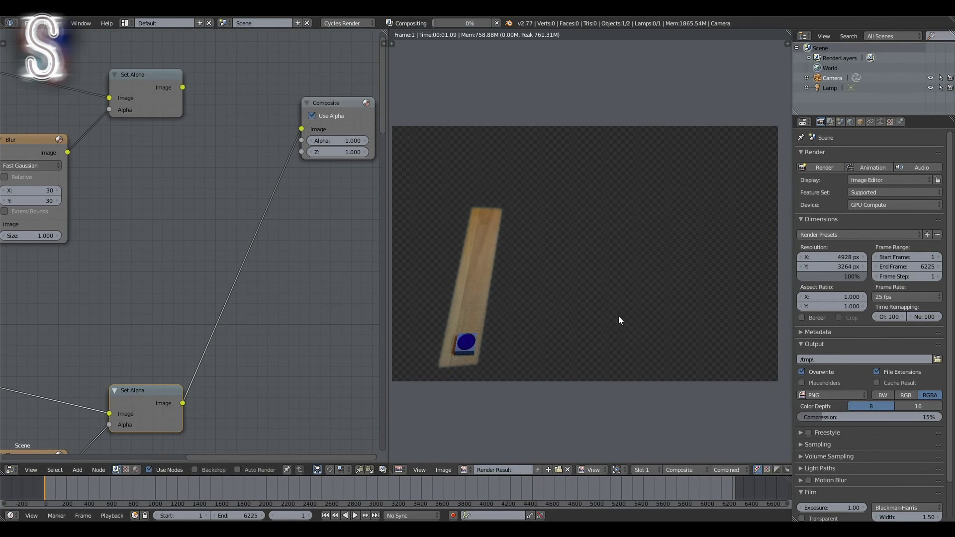
Connect the red, yellow, brown and violet image nodes to the Set Alpha nodes in their own rows
scroll(170, 345, "down", 8)
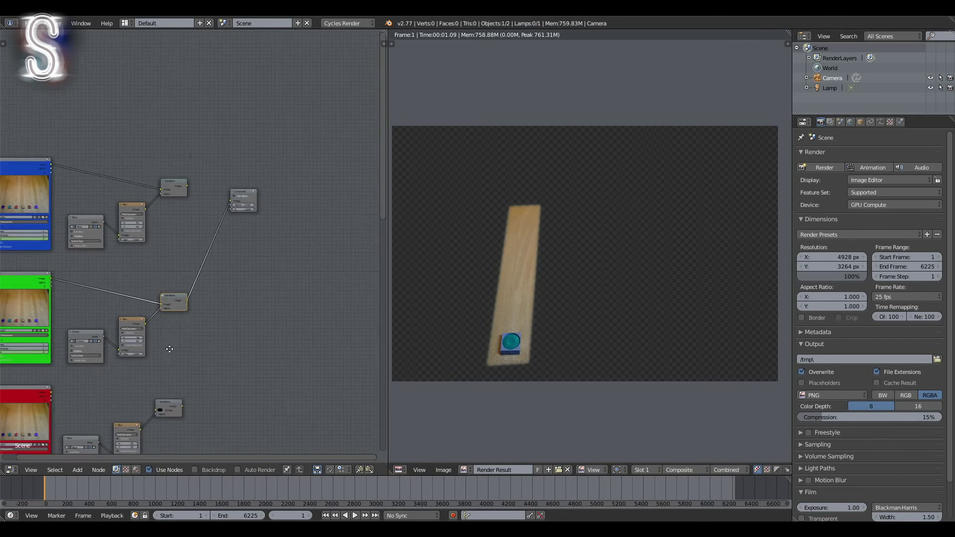
middle_click_drag(170, 346, 228, 126)
scroll(229, 126, "up", 5)
middle_click_drag(234, 199, 220, 319)
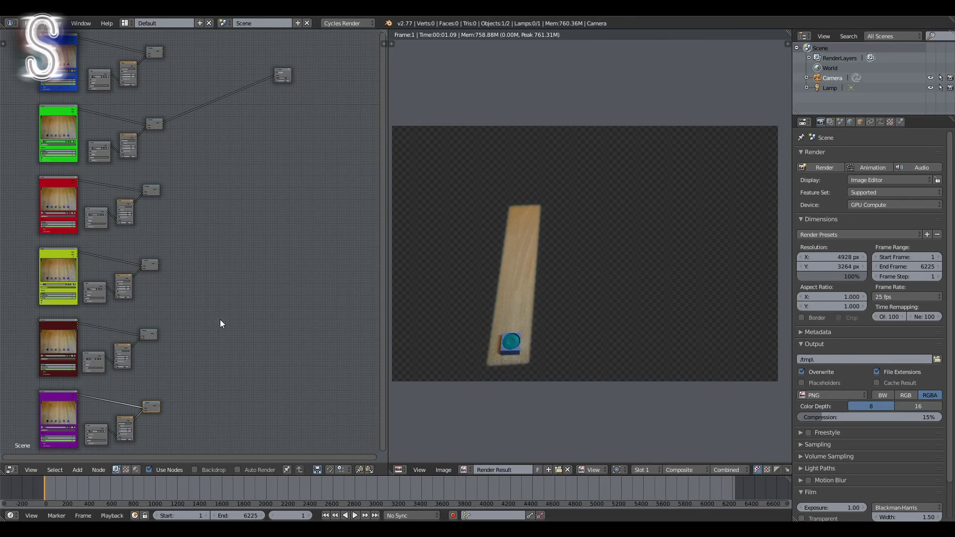
scroll(206, 193, "down", 1)
left_click(158, 66)
left_click(157, 132)
left_click(154, 194)
left_click(153, 263)
left_click(152, 328)
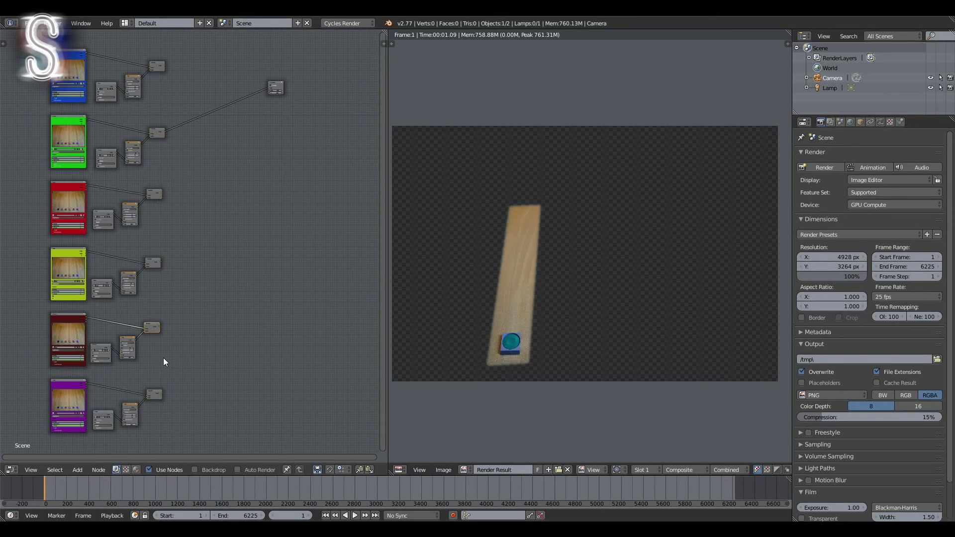
Add an Alpha Over color node and place it in the free space between the Set Alpha nodes and the Composite node
scroll(199, 349, "up", 7)
middle_click_drag(282, 191, 255, 387)
scroll(229, 398, "up", 4)
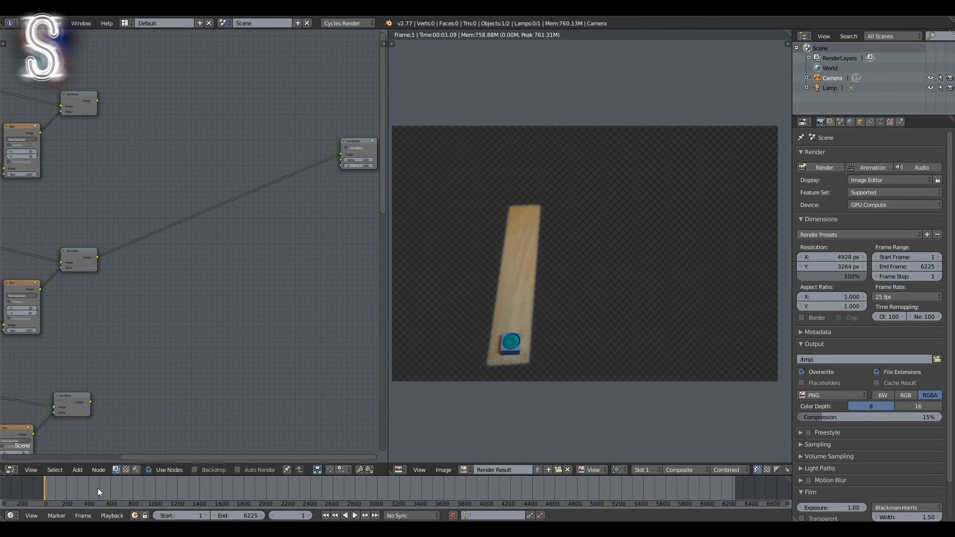
left_click(80, 470)
mouse_move(97, 408)
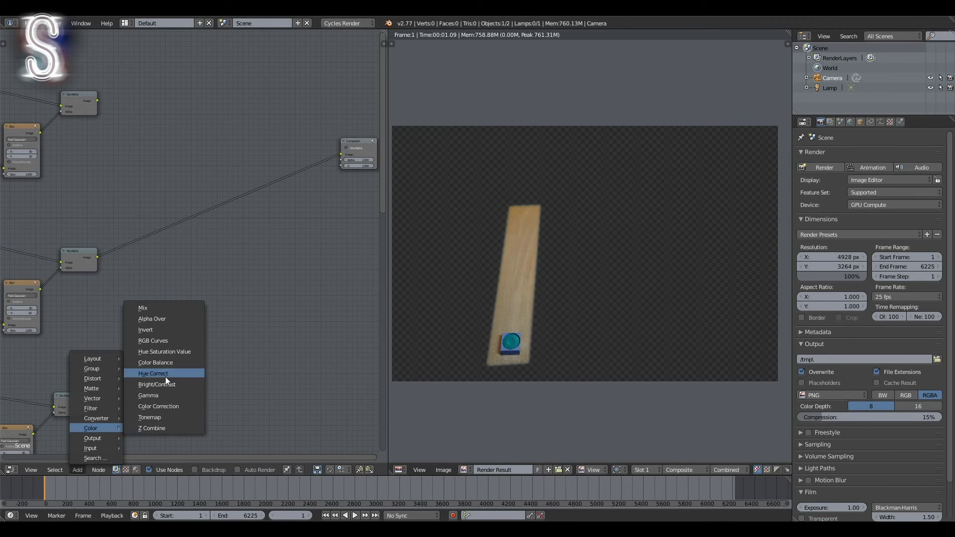
left_click(183, 318)
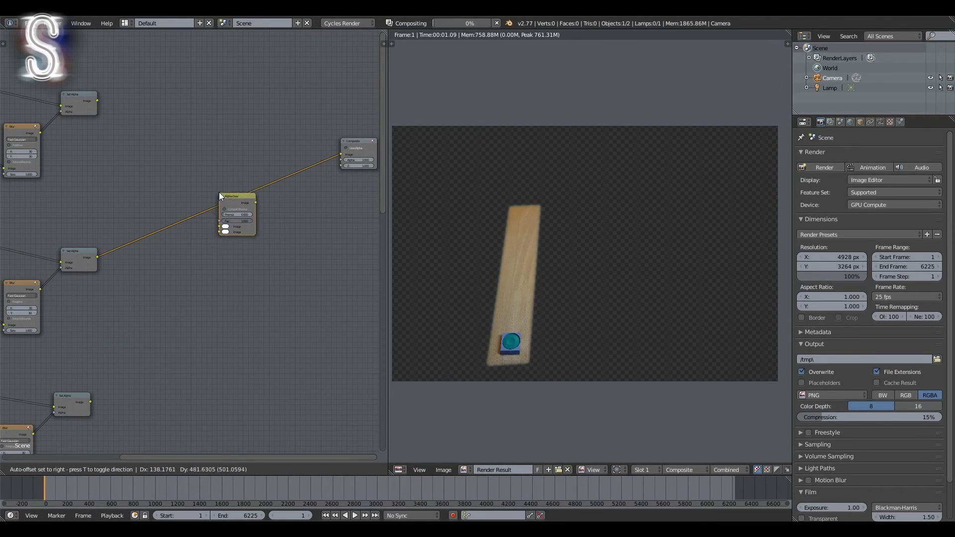
left_click(201, 124)
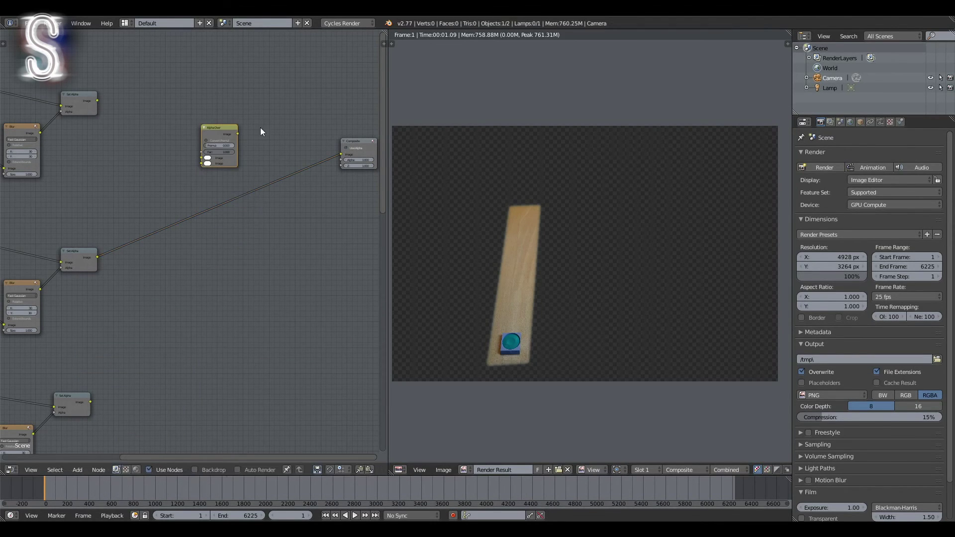
Feed the blue and green Set Alpha outputs into the Alpha Over node's two Image inputs and its output into the Composite node
left_click_drag(238, 134, 343, 158)
middle_click_drag(545, 239, 551, 237)
scroll(214, 234, "up", 1)
middle_click_drag(208, 231, 202, 287)
scroll(78, 344, "up", 1)
middle_click_drag(76, 322, 130, 329)
left_click_drag(129, 328, 251, 219)
left_click_drag(129, 144, 251, 212)
scroll(252, 212, "down", 1)
middle_click_drag(252, 212, 144, 134)
left_click_drag(299, 179, 326, 132)
scroll(206, 330, "down", 5)
middle_click_drag(58, 238, 207, 214)
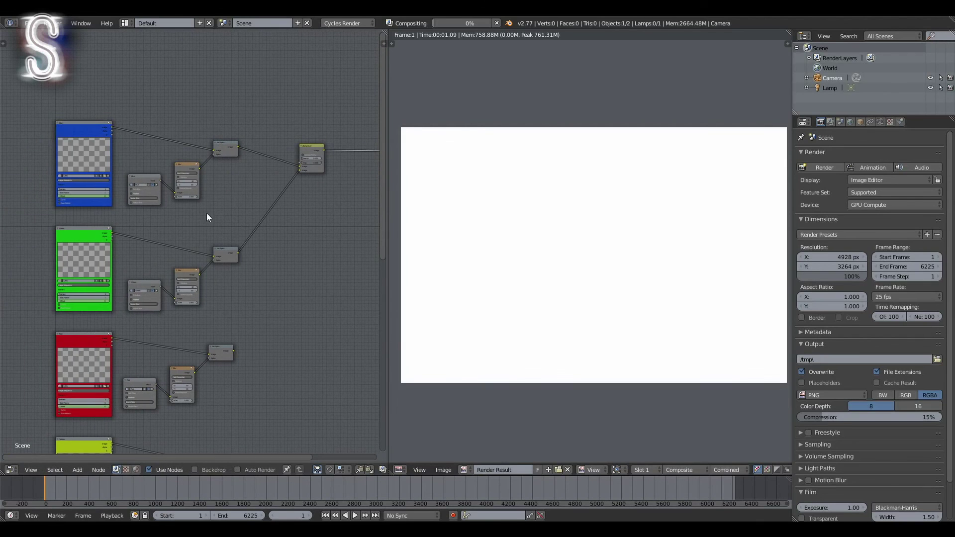
middle_click_drag(273, 252, 129, 272)
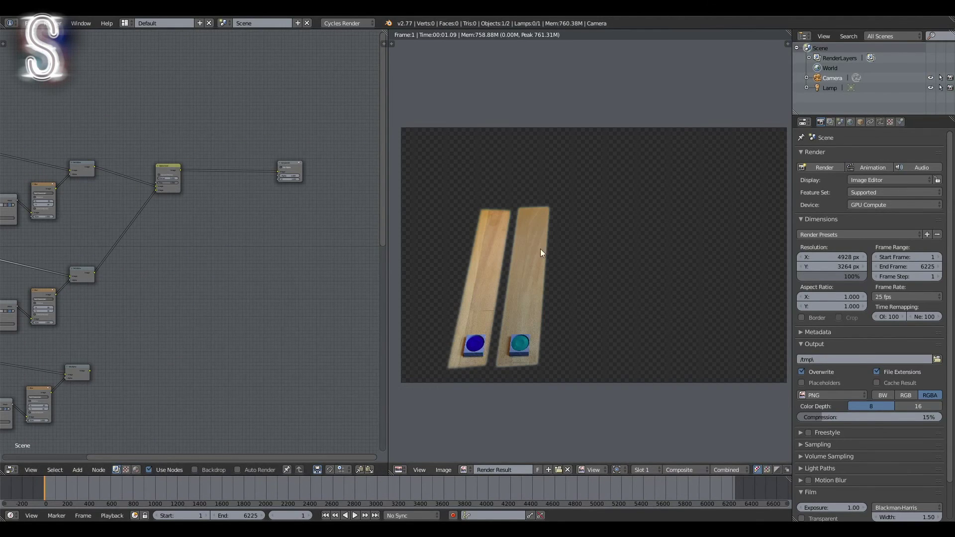
Insert a duplicate Alpha Over node before the Composite node and connect the red row's Set Alpha to its second Image input
scroll(146, 358, "down", 4)
middle_click_drag(146, 359, 169, 304)
scroll(169, 304, "up", 3)
left_click_drag(184, 113, 175, 113)
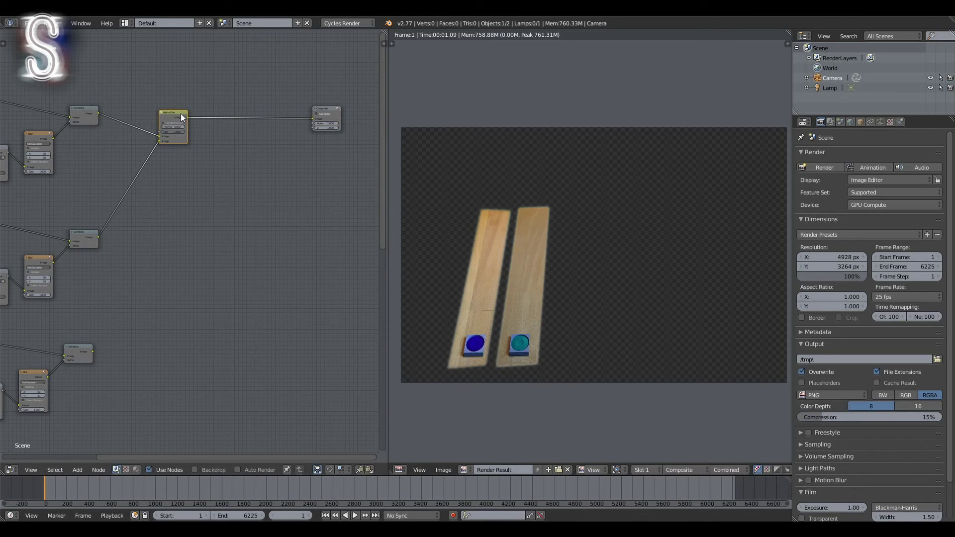
key("shift+d")
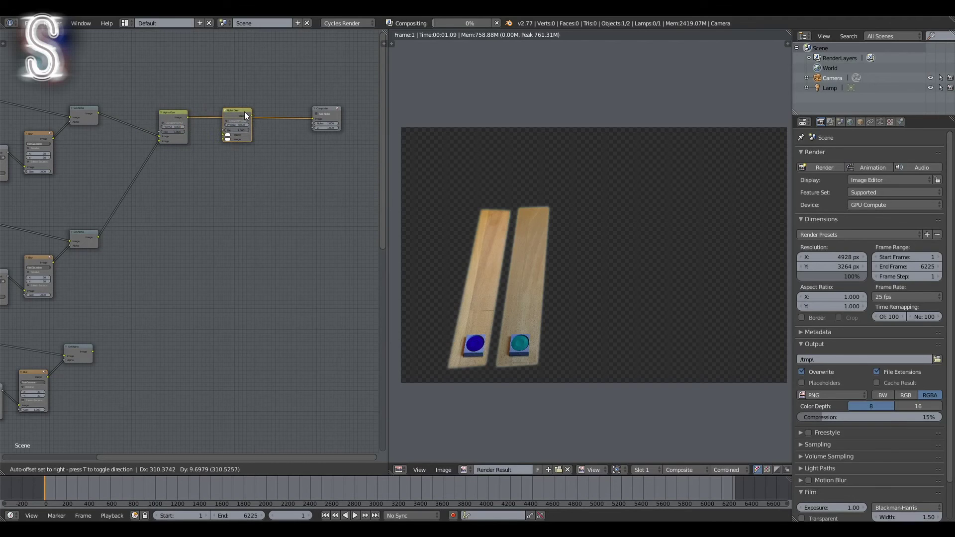
left_click(244, 113)
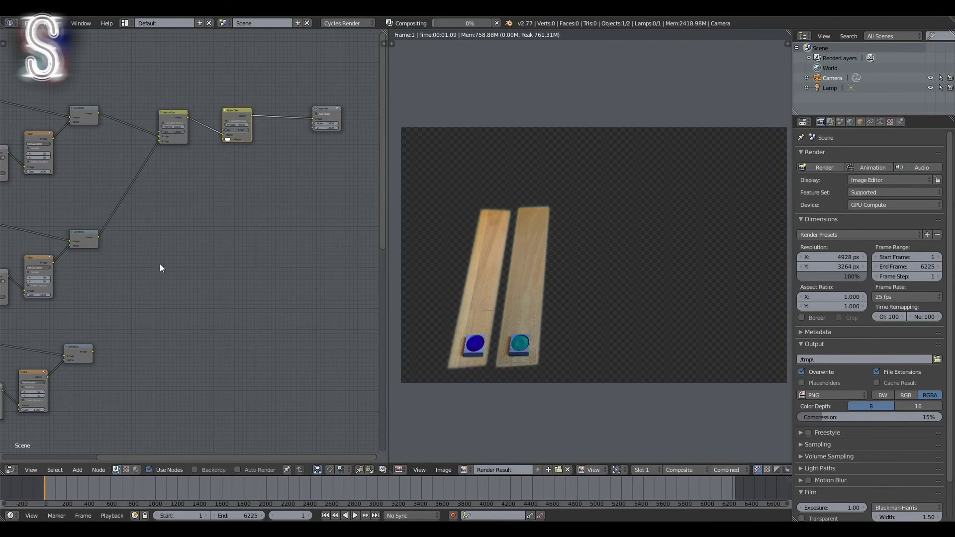
left_click_drag(93, 352, 225, 136)
Insert a third Alpha Over node before the Composite node, connect the yellow row's Set Alpha to it, and lower the chained nodes
scroll(225, 136, "down", 2)
right_click_drag(248, 136, 332, 133)
right_click(185, 104)
key("shift+d")
left_click(233, 107)
left_click_drag(89, 353, 228, 121)
left_click_drag(190, 113, 201, 221)
left_click_drag(232, 103, 267, 294)
Duplicate Alpha Over for the brown row and connect the brown Set Alpha and the preceding Alpha Over output to its Image inputs
middle_click_drag(266, 294, 273, 89)
key("shift+d")
left_click(336, 203)
left_click_drag(93, 230, 324, 222)
scroll(299, 199, "up", 4)
middle_click_drag(179, 189, 195, 231)
left_click_drag(193, 123, 251, 296)
scroll(251, 297, "up", 4)
scroll(147, 372, "down", 5)
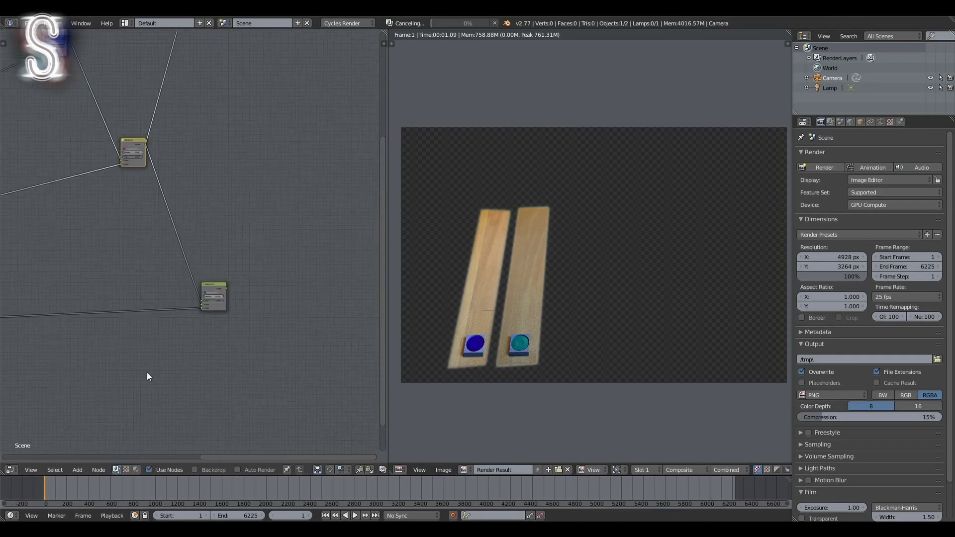
Duplicate Alpha Over for the violet row and connect the violet Set Alpha and the preceding Alpha Over output to its Image inputs
scroll(147, 372, "down", 7)
middle_click_drag(147, 372, 225, 247)
right_click(263, 204)
key("shift+d")
left_click(277, 349)
scroll(277, 349, "up", 5)
left_click_drag(41, 296, 348, 312)
left_click_drag(166, 132, 193, 227)
scroll(241, 377, "down", 12)
Rearrange the Alpha Over chain, link its last output to the Composite node's Image input, and move the Composite node beside it
left_click_drag(169, 210, 137, 155)
left_click_drag(194, 227, 171, 163)
left_click_drag(263, 357, 224, 190)
middle_click_drag(94, 64, 141, 147)
scroll(282, 270, "up", 7)
middle_click_drag(282, 270, 198, 306)
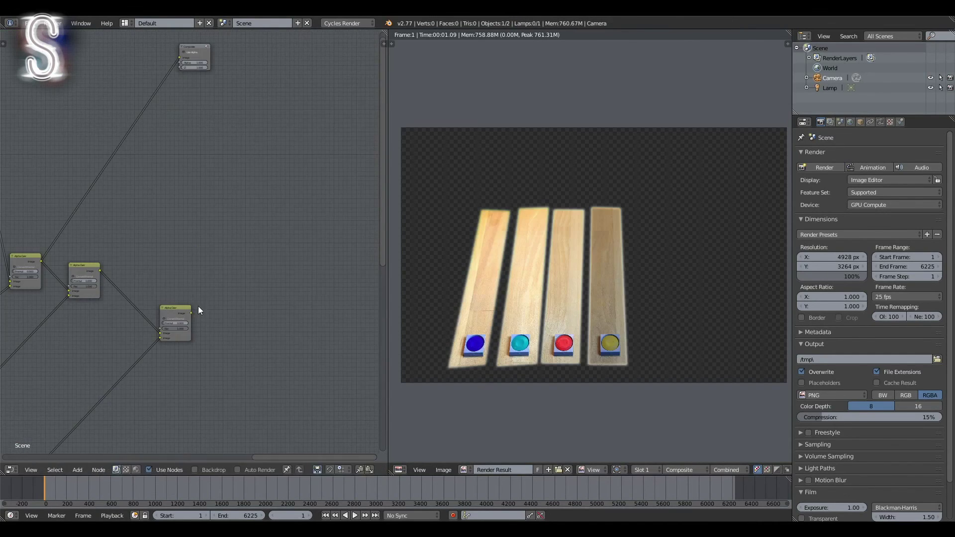
left_click_drag(190, 313, 180, 56)
left_click_drag(195, 46, 254, 272)
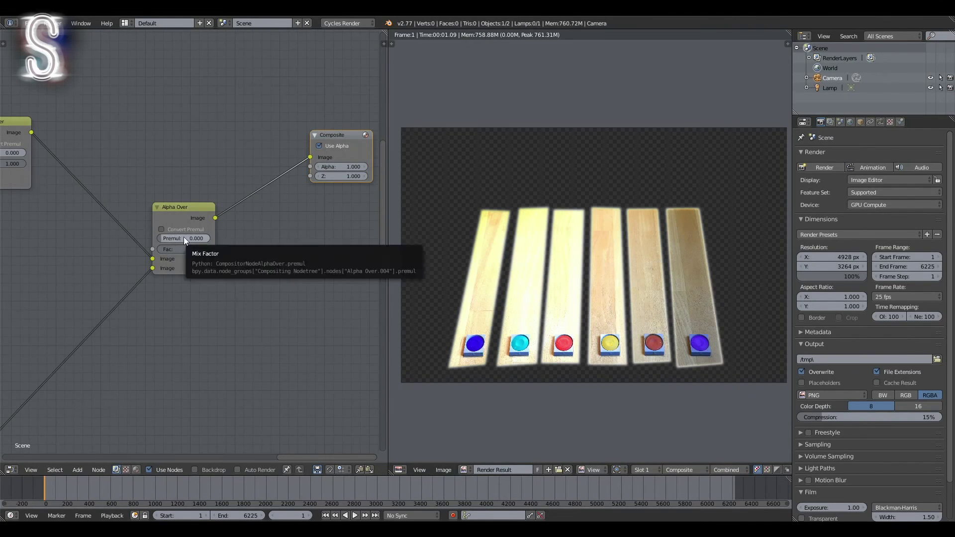
Set Premul to 1.000 on the chained Alpha Over nodes
scroll(183, 240, "up", 12)
left_click_drag(199, 255, 331, 255)
scroll(199, 254, "down", 9)
middle_click_drag(75, 174, 318, 231)
left_click_drag(254, 207, 322, 207)
middle_click_drag(173, 190, 248, 333)
left_click_drag(218, 232, 288, 232)
left_click_drag(105, 159, 173, 159)
scroll(174, 159, "down", 1)
middle_click_drag(368, 422, 179, 347)
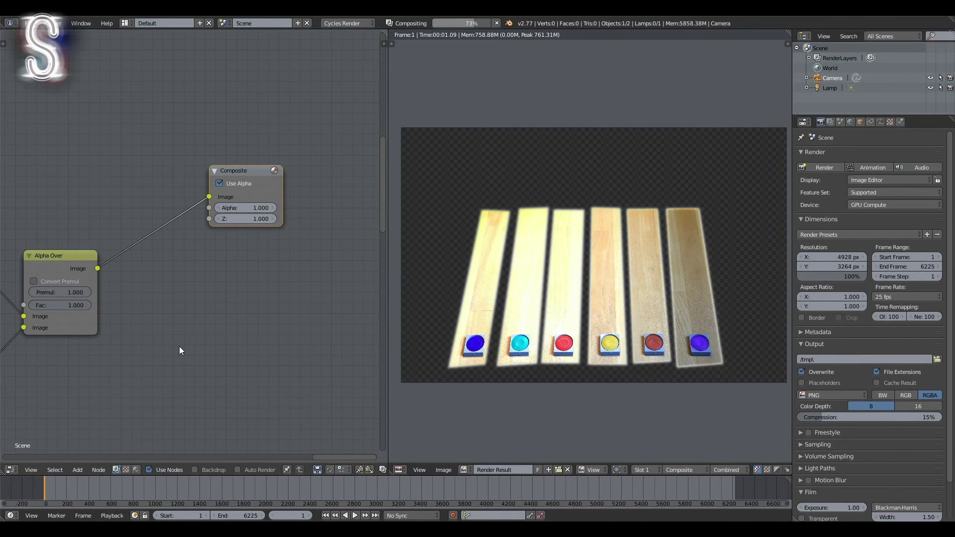
Insert another duplicate Alpha Over node before the Composite node and move its incoming link to the second Image input
middle_click_drag(635, 320, 632, 320)
scroll(100, 248, "down", 6)
left_click_drag(200, 205, 360, 214)
left_click(81, 259)
key("shift+d")
left_click(269, 203)
scroll(273, 248, "up", 5)
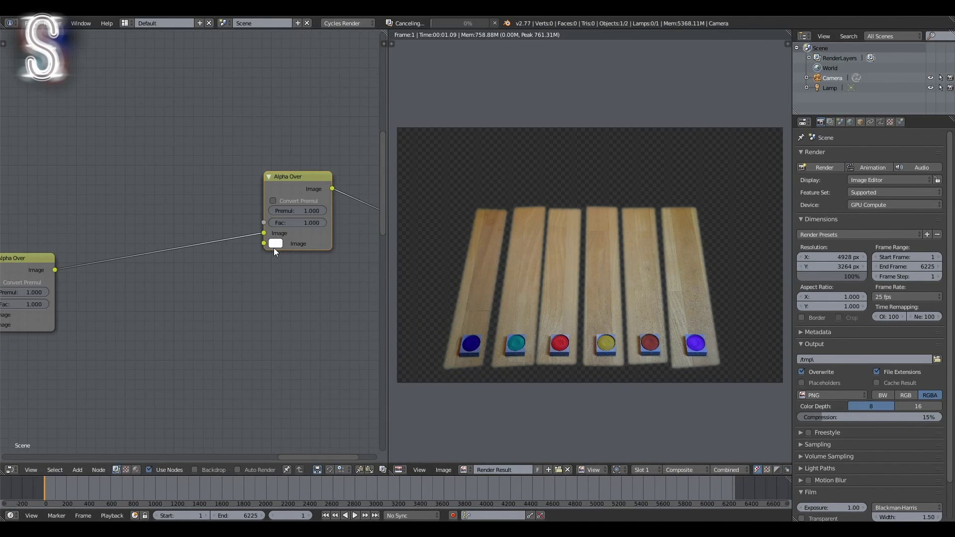
mouse_move(263, 232)
left_mouse_down()
mouse_move(235, 237)
mouse_move(264, 243)
left_mouse_up()
scroll(263, 243, "down", 2)
middle_click_drag(264, 243, 273, 299)
Add an Image node using 6.JPG and connect it to the first Image input of the final Alpha Over node
left_click(77, 469)
mouse_move(99, 418)
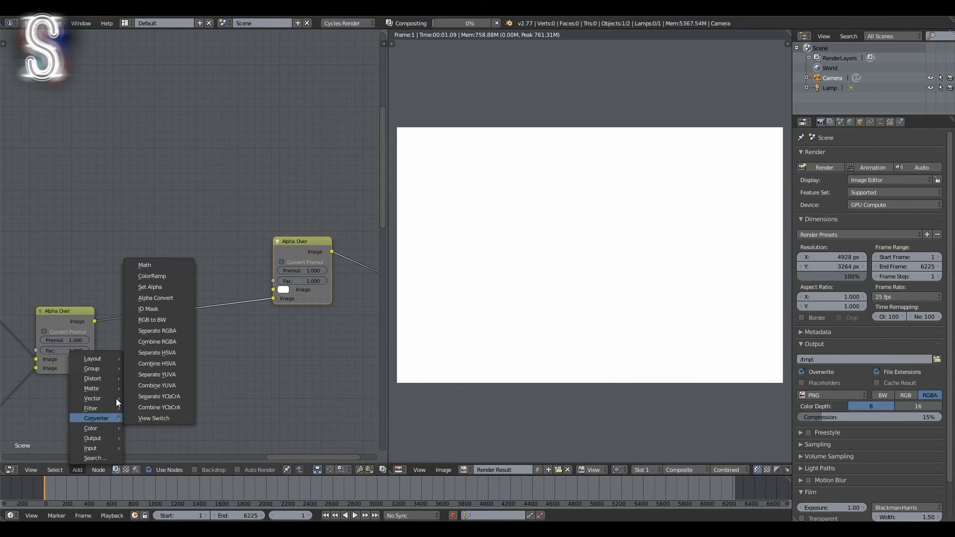
mouse_move(94, 449)
left_click(156, 361)
left_click(82, 195)
scroll(82, 195, "up", 3)
left_click(204, 274)
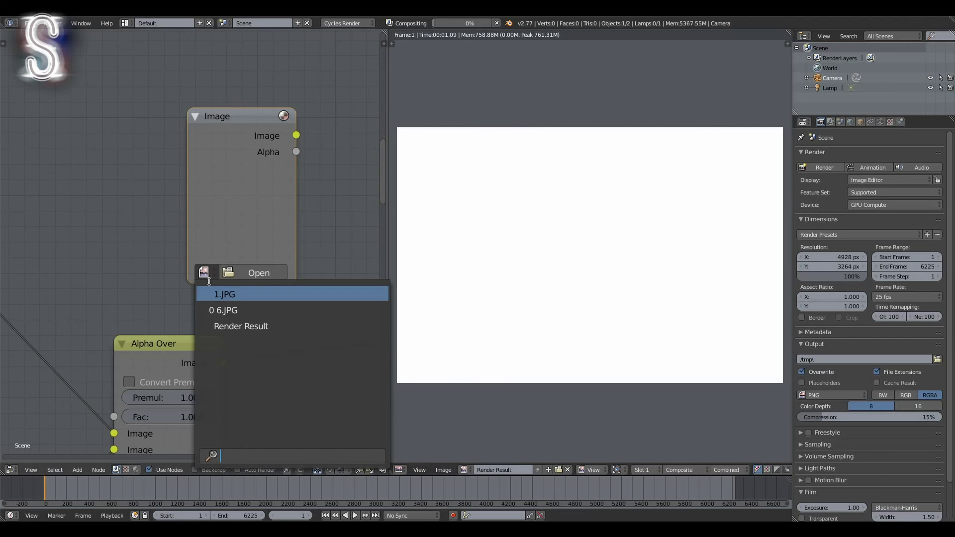
left_click(234, 309)
scroll(268, 333, "down", 3)
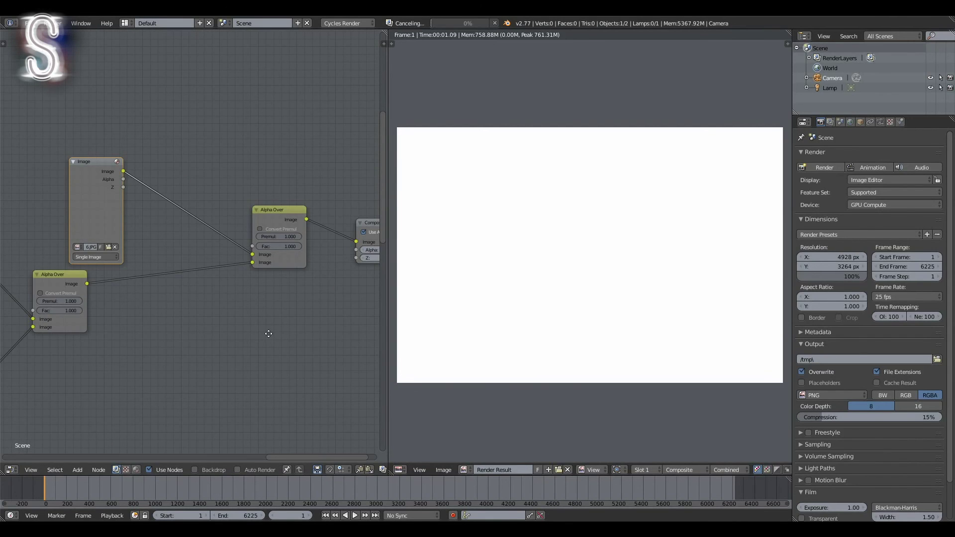
middle_click_drag(268, 334, 215, 318)
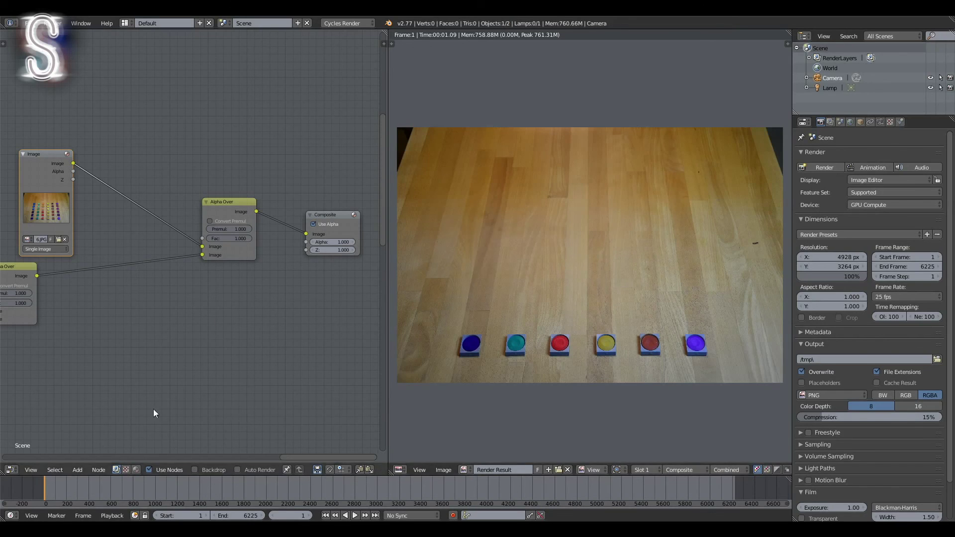
Set the current frame to 1000 to recomposite the animation there
double_click(294, 516)
type("1000")
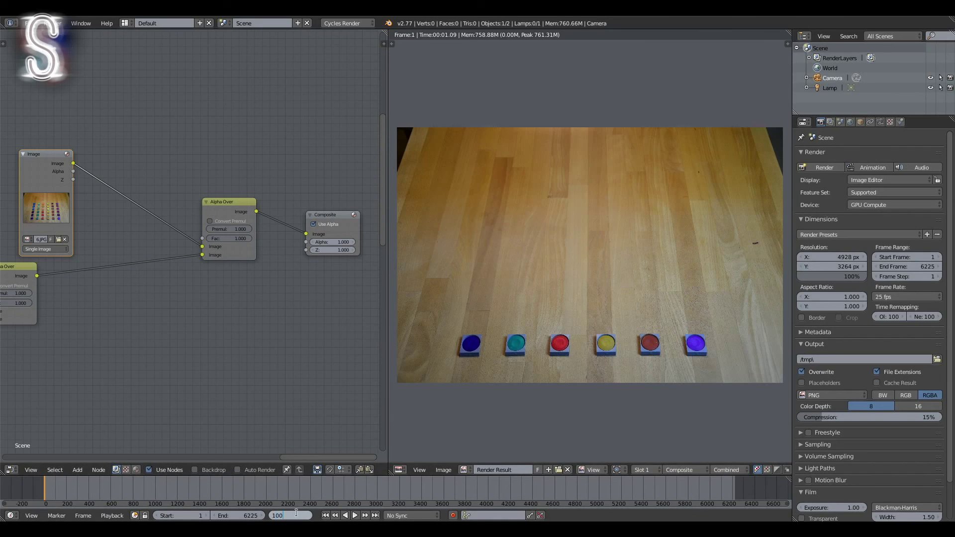
key("Return")
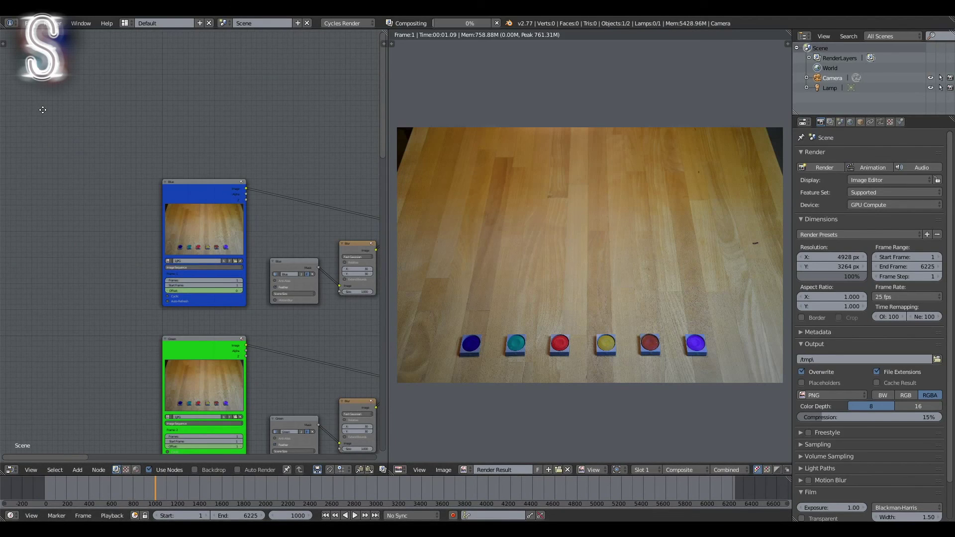
scroll(197, 419, "up", 3)
middle_click_drag(171, 432, 118, 53)
scroll(108, 292, "down", 3)
middle_click_drag(348, 298, 133, 321)
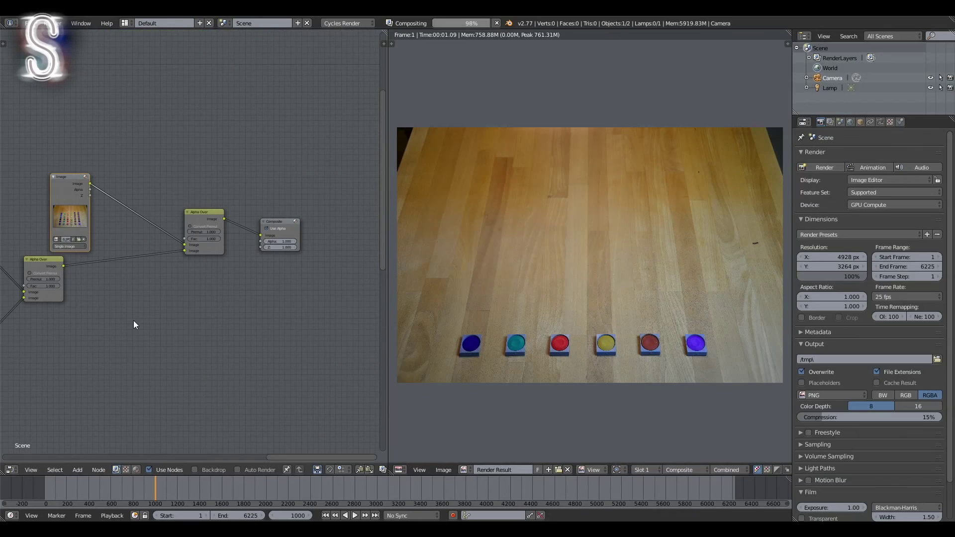